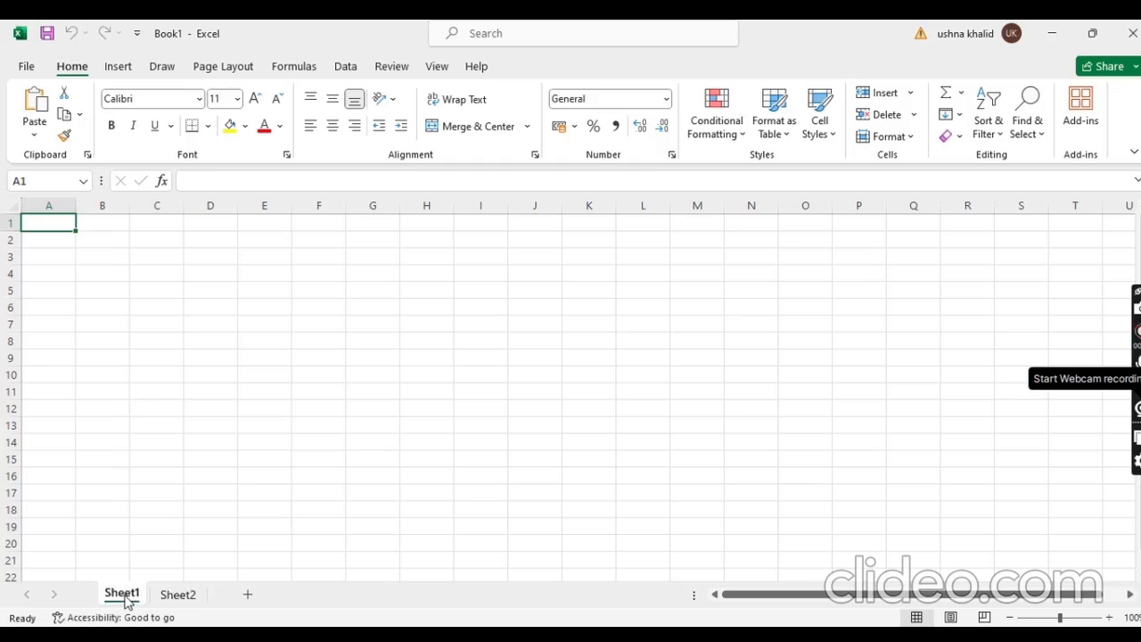
# Add two new worksheets directly after Sheet1.
pyautogui.click(176, 597)
pyautogui.click(123, 597)
pyautogui.click(246, 597)
pyautogui.click(363, 593)
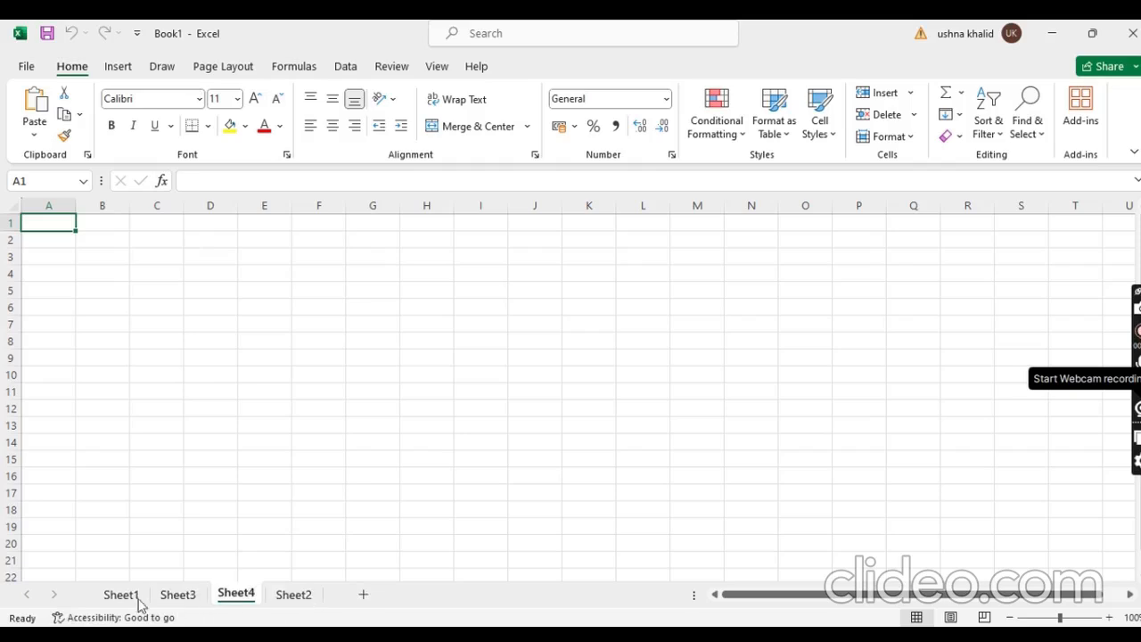
# Look through Sheet1, Sheet3 and Sheet4 one after another and return to Sheet1.
pyautogui.click(121, 595)
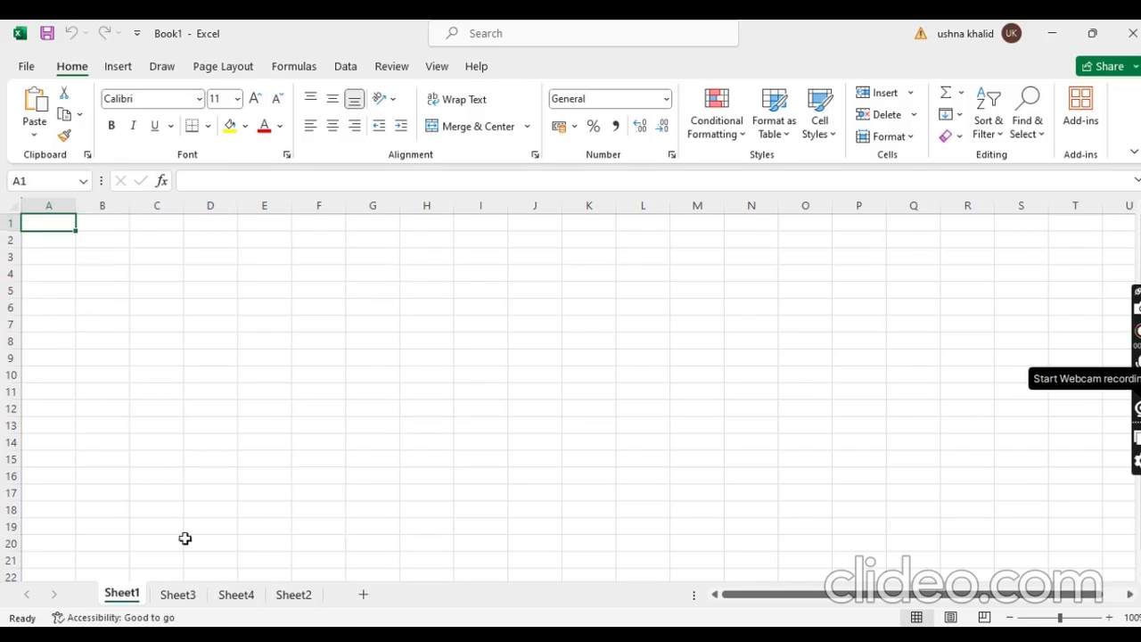
pyautogui.click(179, 596)
pyautogui.click(226, 599)
pyautogui.click(125, 596)
pyautogui.click(172, 597)
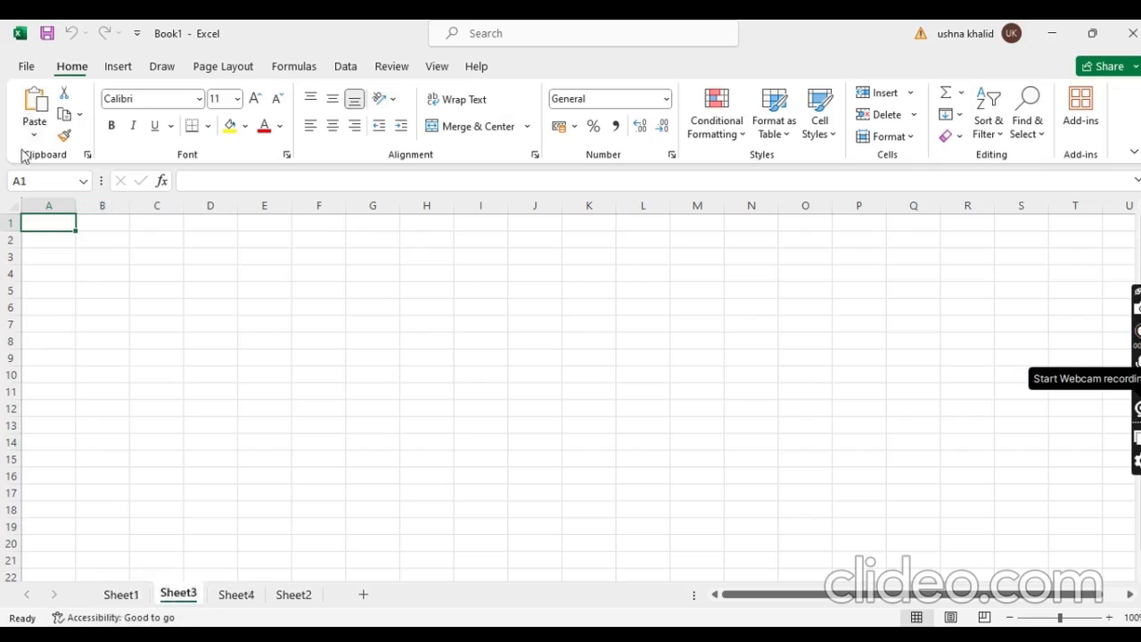
pyautogui.click(123, 595)
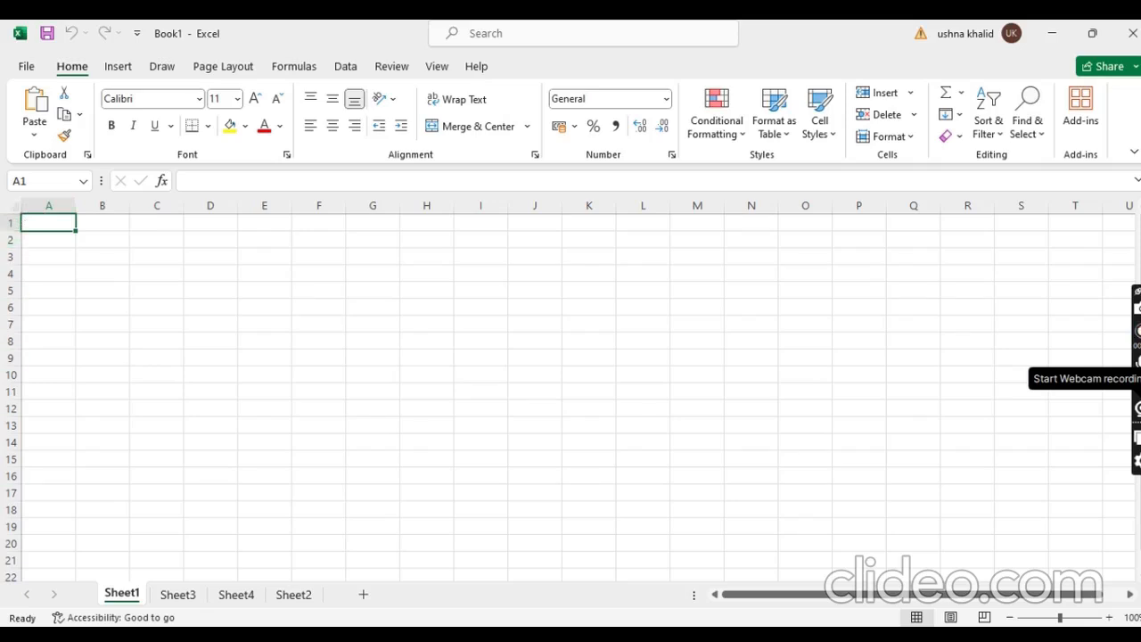
# Select entire rows 1 to 4 of Sheet1 one at a time to examine the row layout.
pyautogui.click(13, 224)
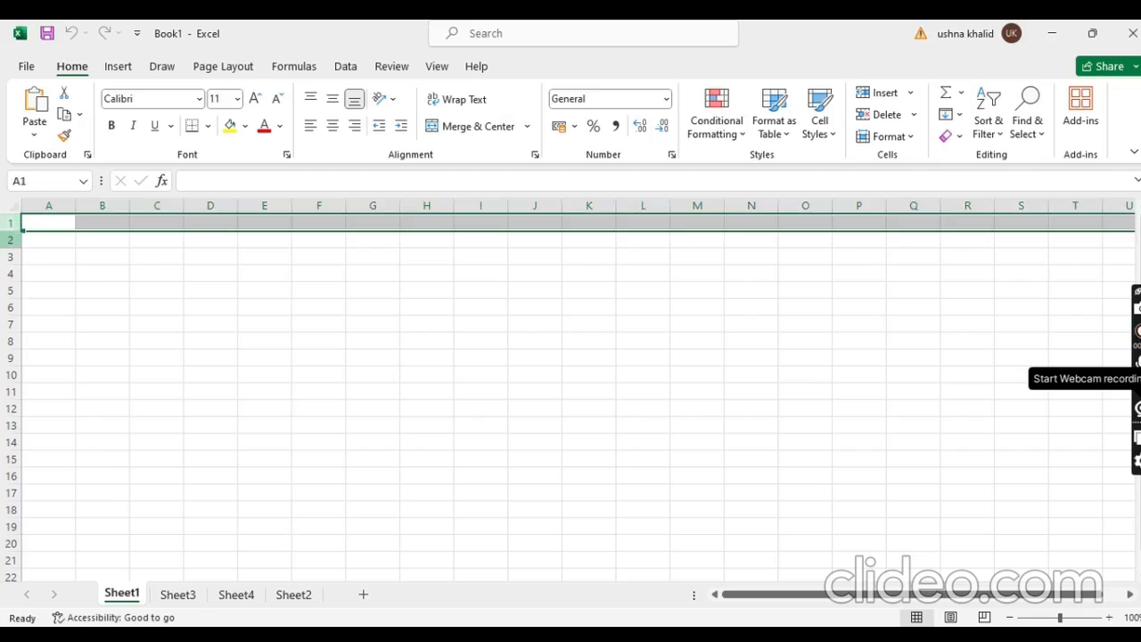
pyautogui.click(11, 240)
pyautogui.click(10, 256)
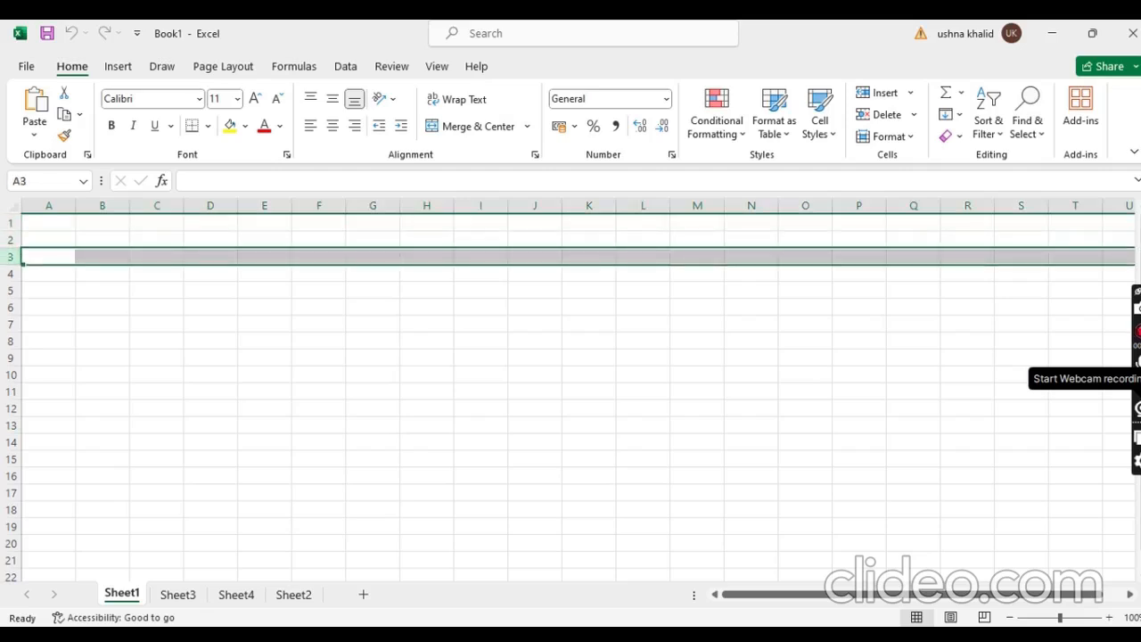
pyautogui.click(10, 273)
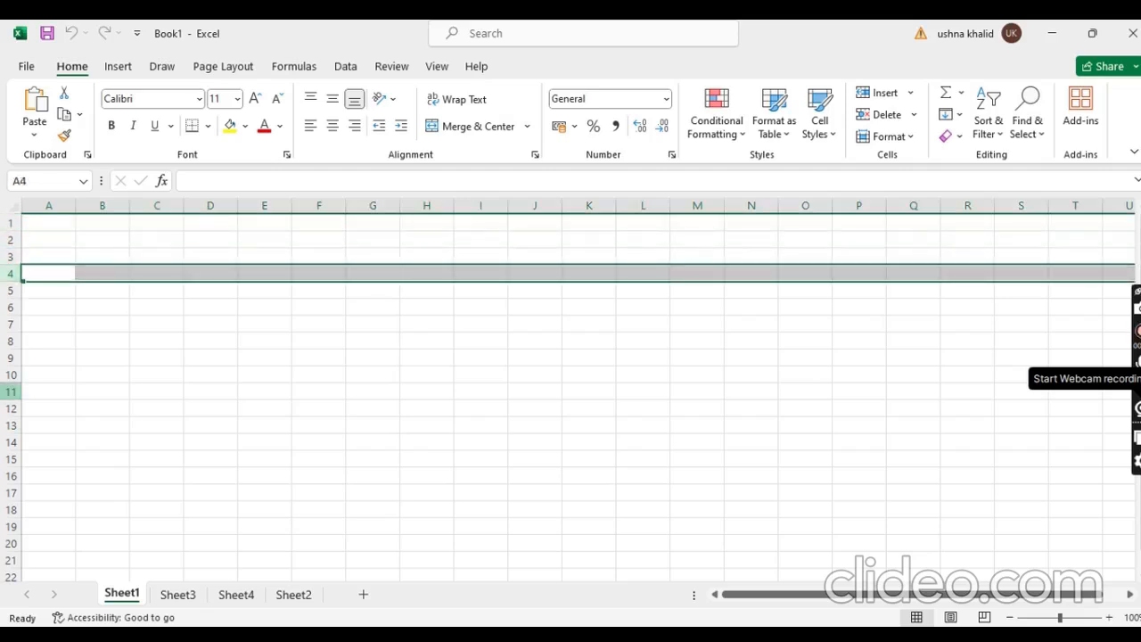
# Select entire columns A and B one at a time to examine the column layout, ending on column A.
pyautogui.click(52, 198)
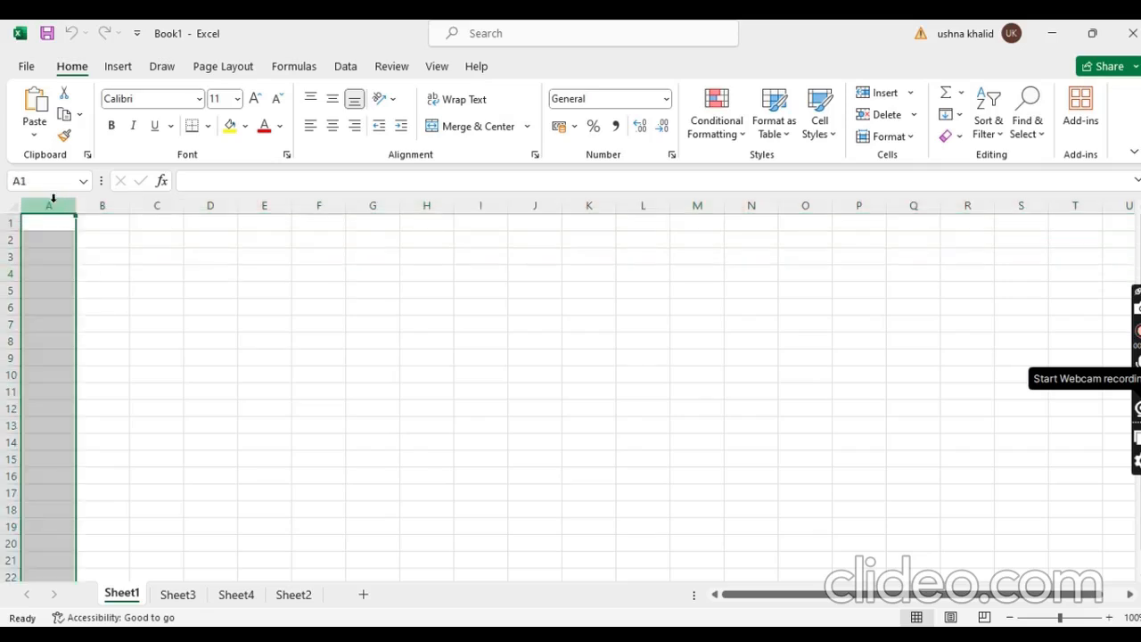
pyautogui.click(145, 266)
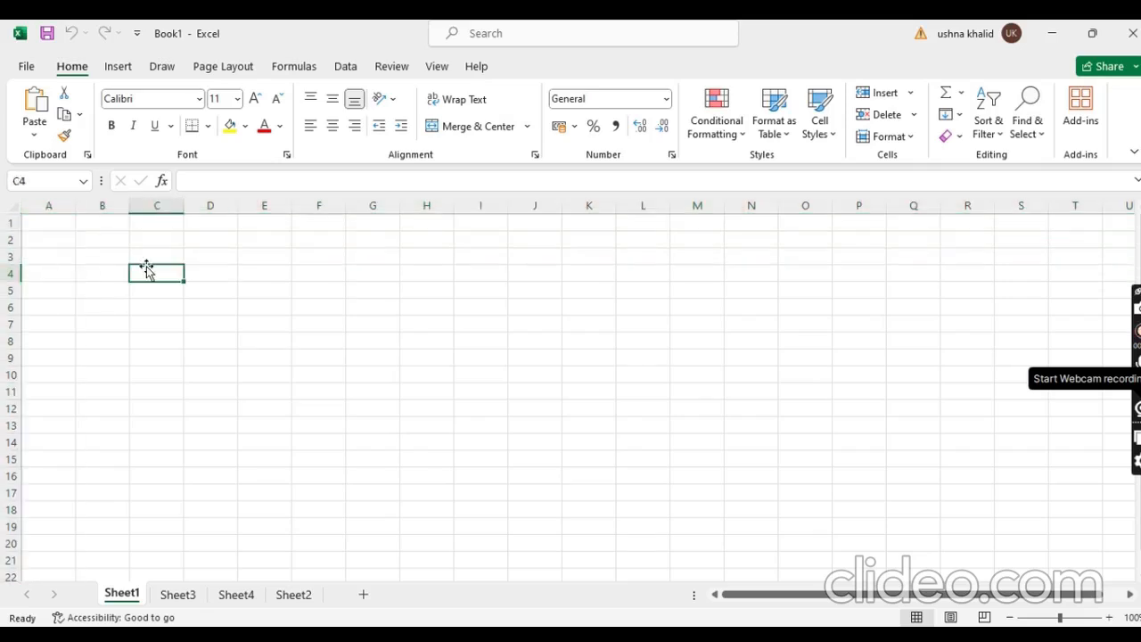
pyautogui.click(60, 200)
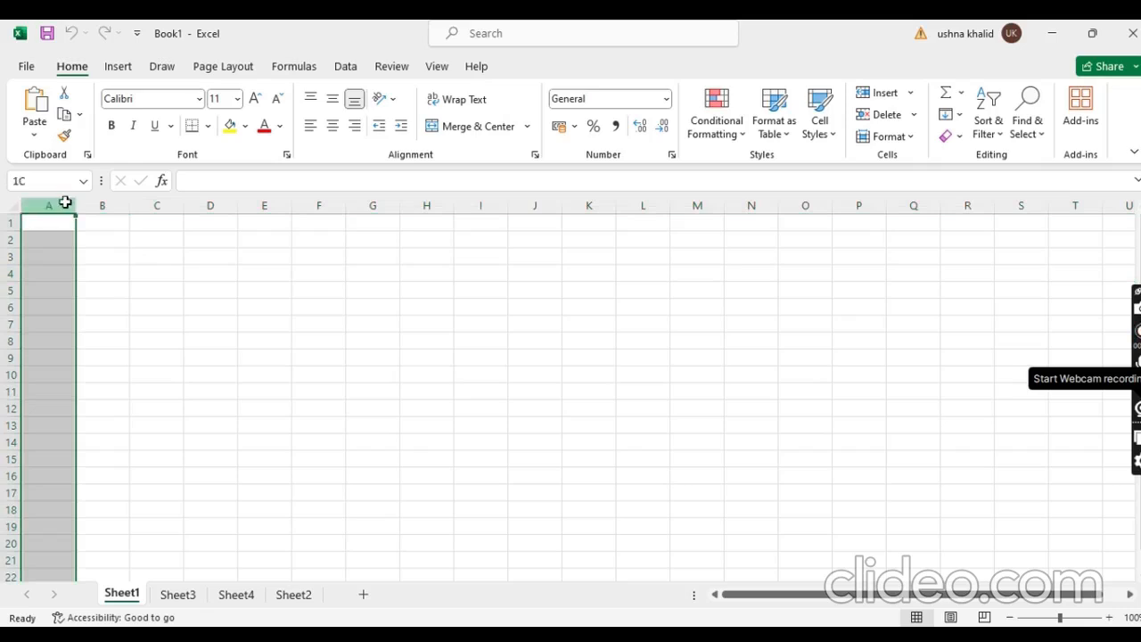
pyautogui.click(94, 200)
pyautogui.click(129, 207)
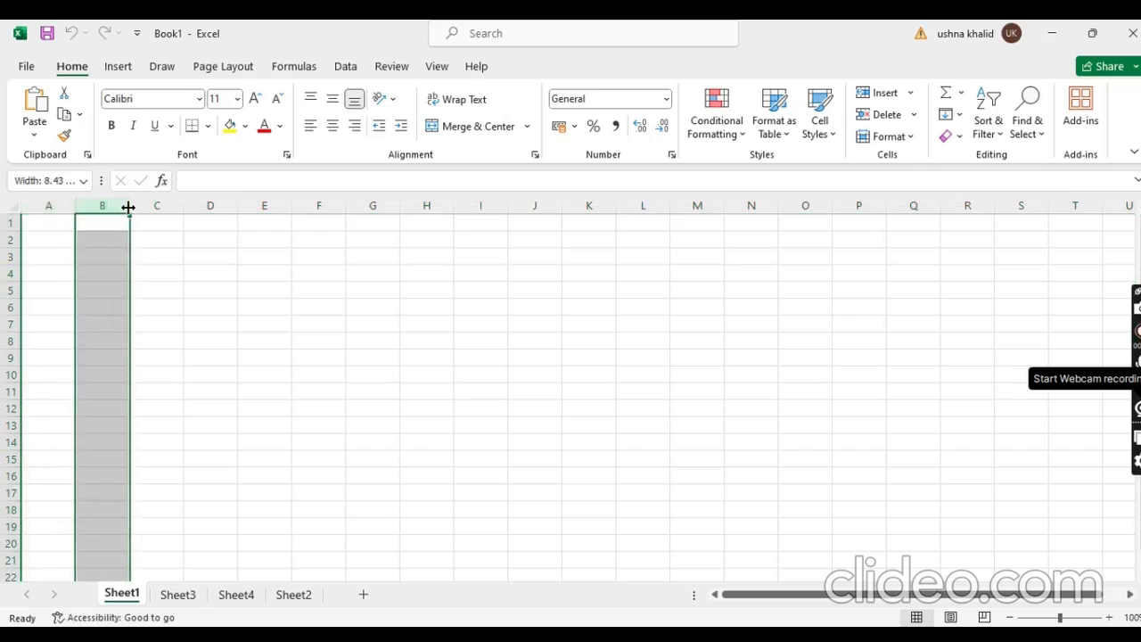
pyautogui.click(45, 206)
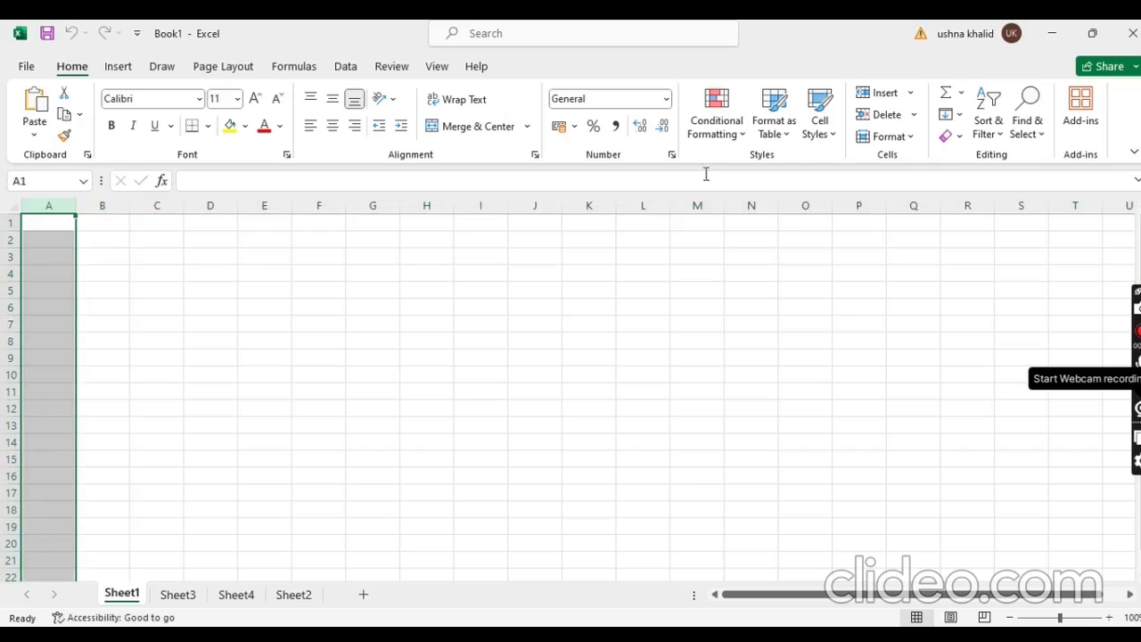
# Select cell E7, open cell A1 for editing without entering anything, and leave A1 selected.
pyautogui.click(265, 319)
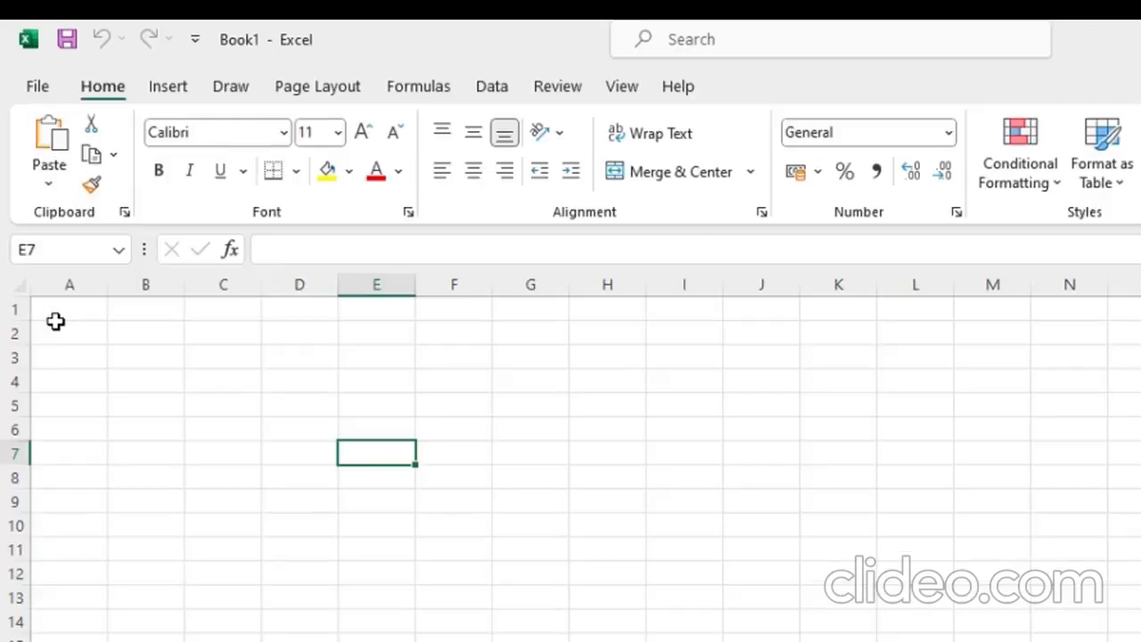
pyautogui.click(40, 235)
pyautogui.click(63, 310)
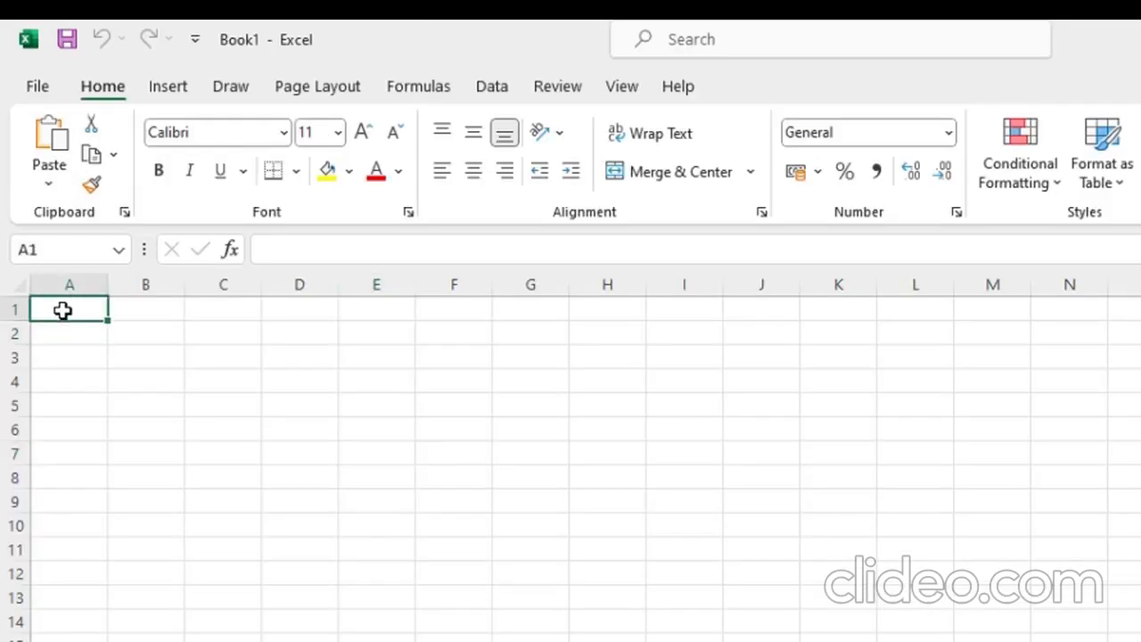
pyautogui.doubleClick(62, 310)
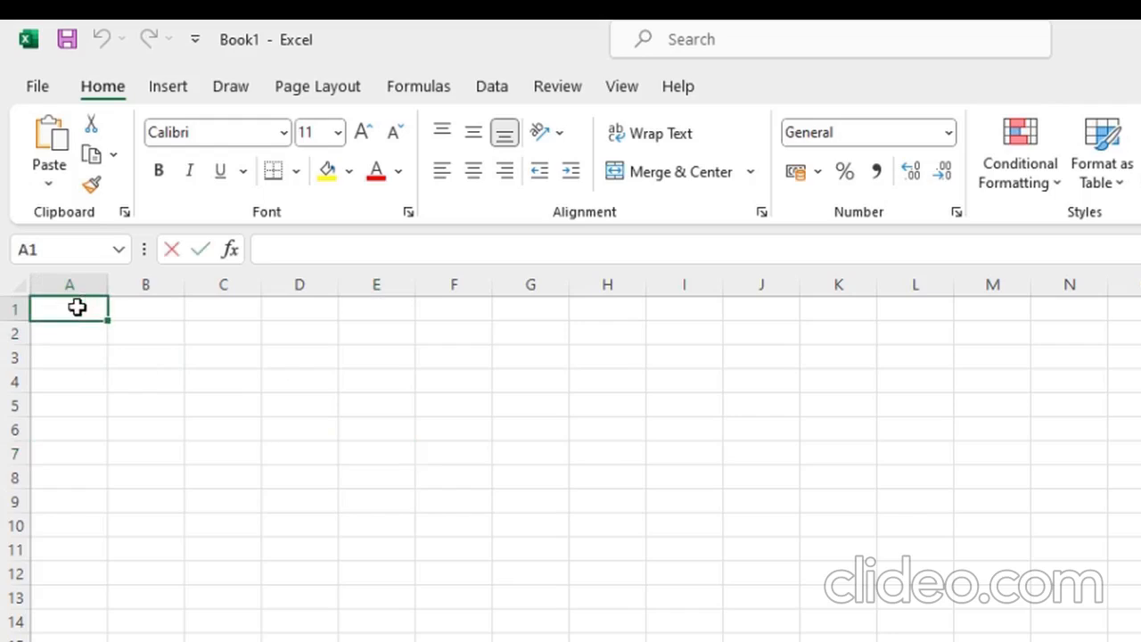
pyautogui.click(74, 356)
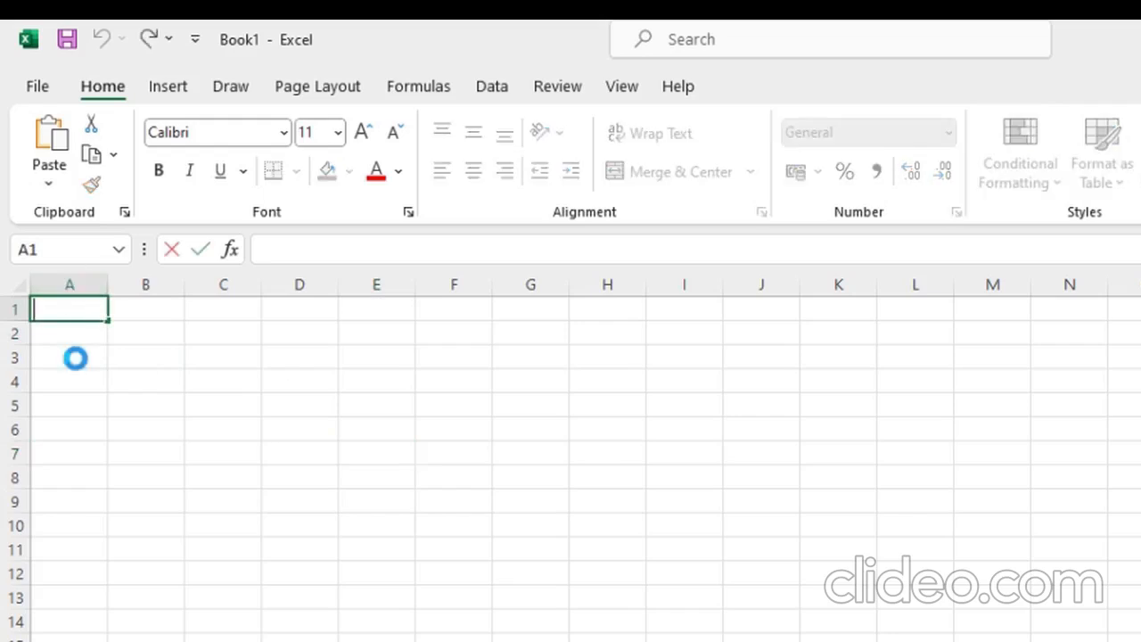
pyautogui.click(56, 311)
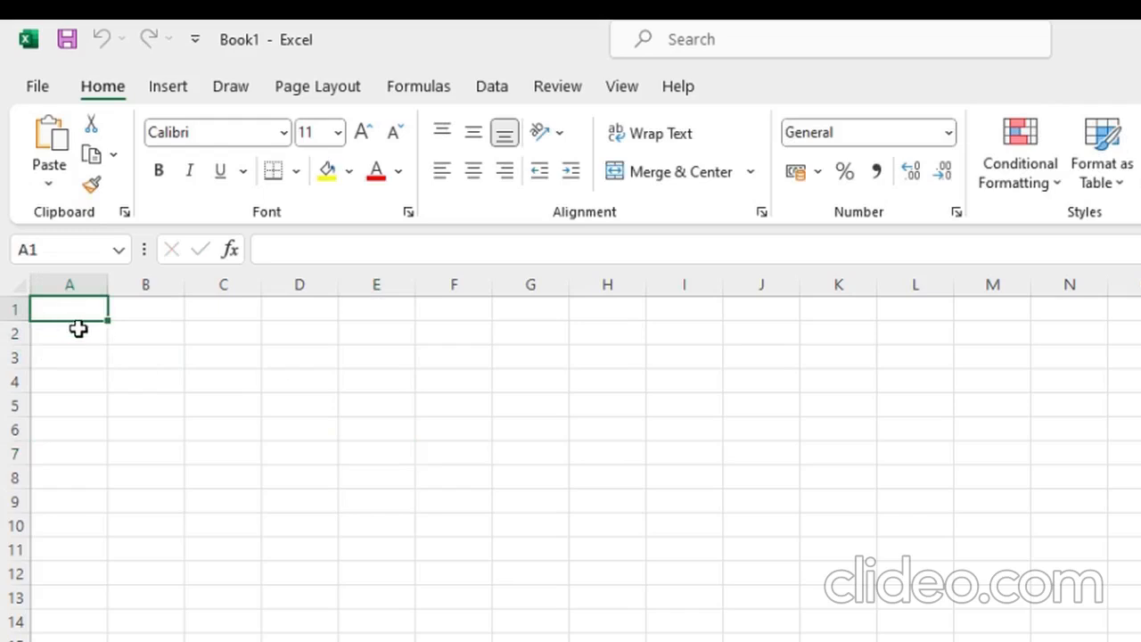
# Select cells B1, C1, A2, A1 and C5 in turn to examine their cell references.
pyautogui.click(156, 316)
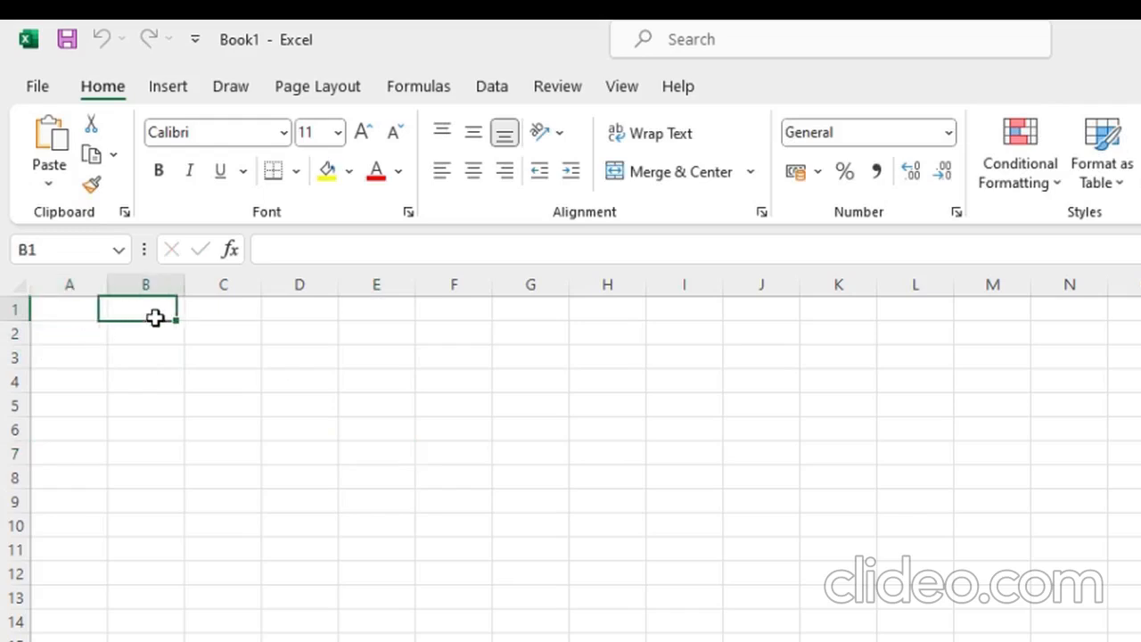
pyautogui.click(212, 319)
pyautogui.click(105, 324)
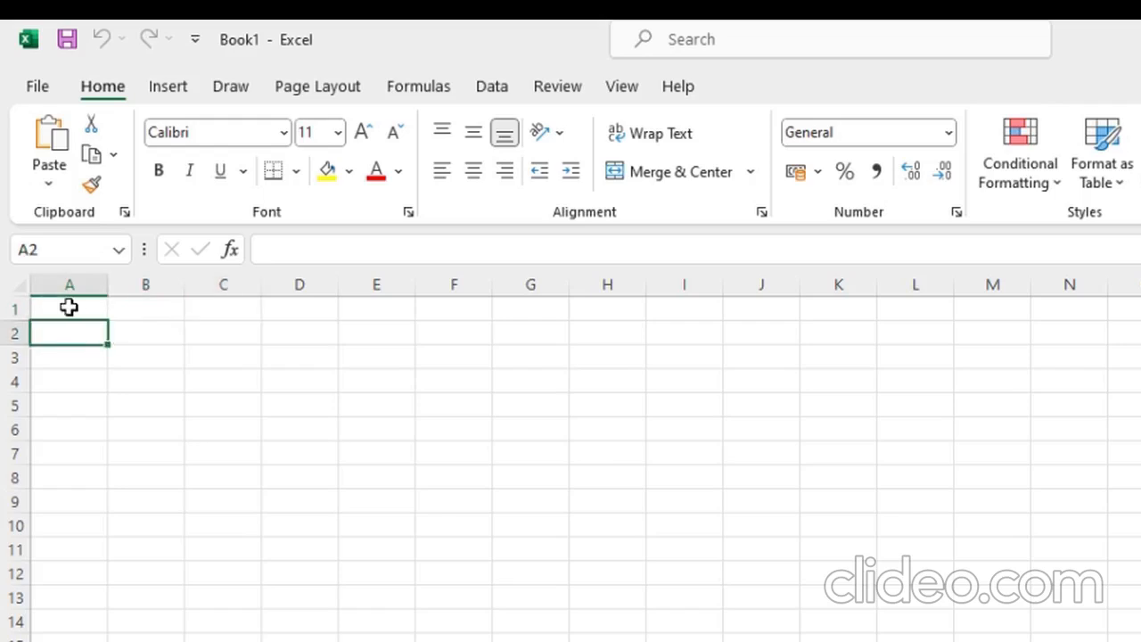
pyautogui.click(69, 306)
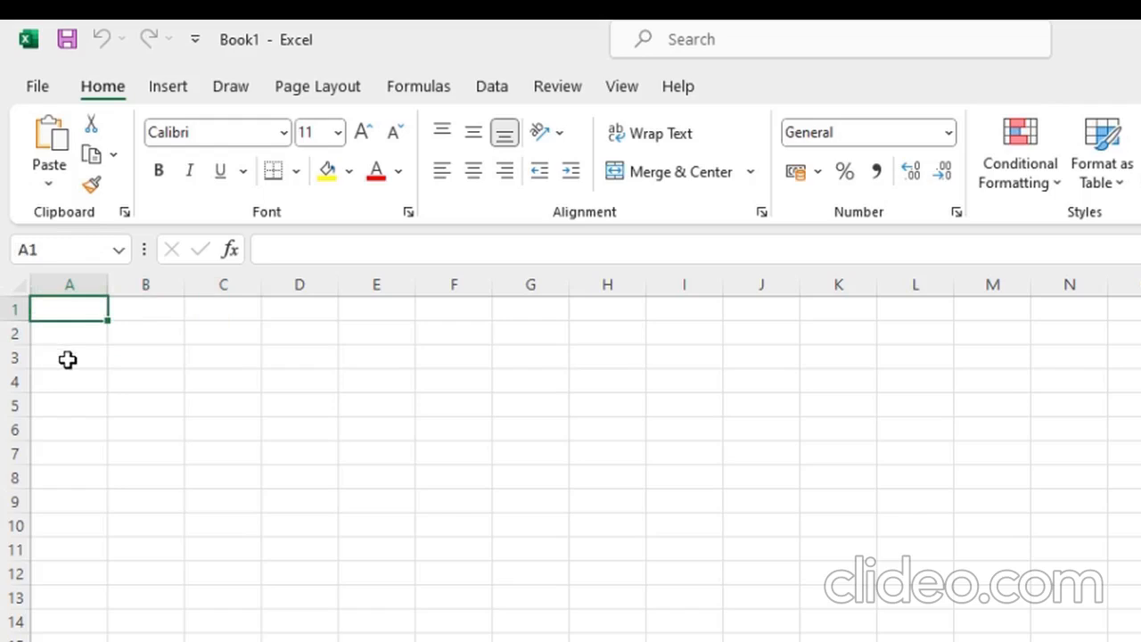
pyautogui.click(201, 406)
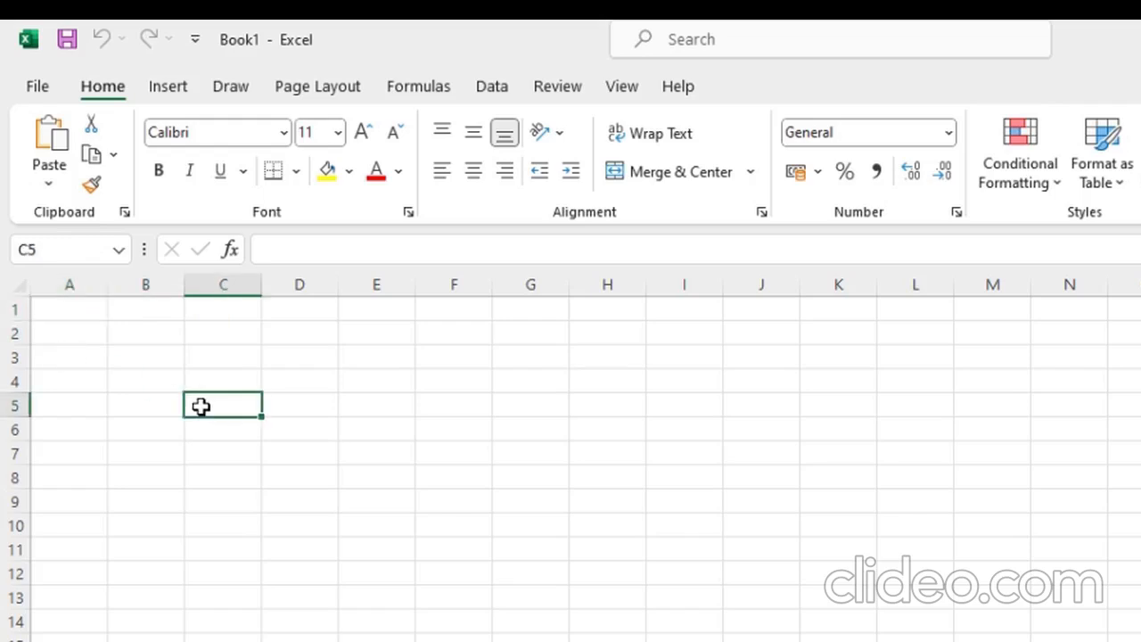
pyautogui.click(84, 312)
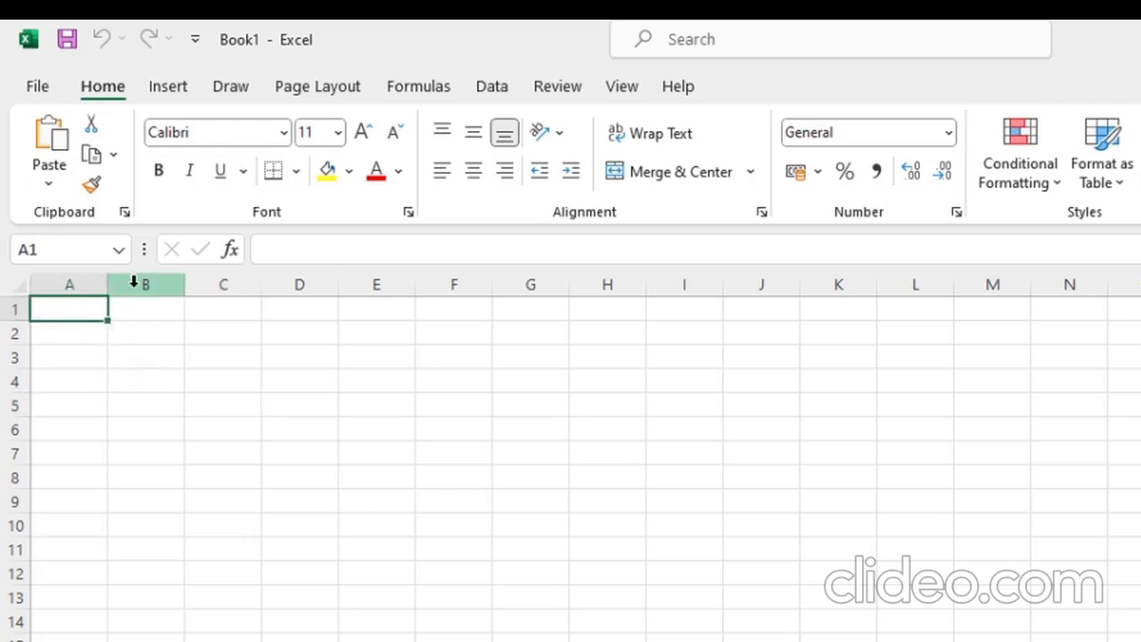
pyautogui.click(240, 413)
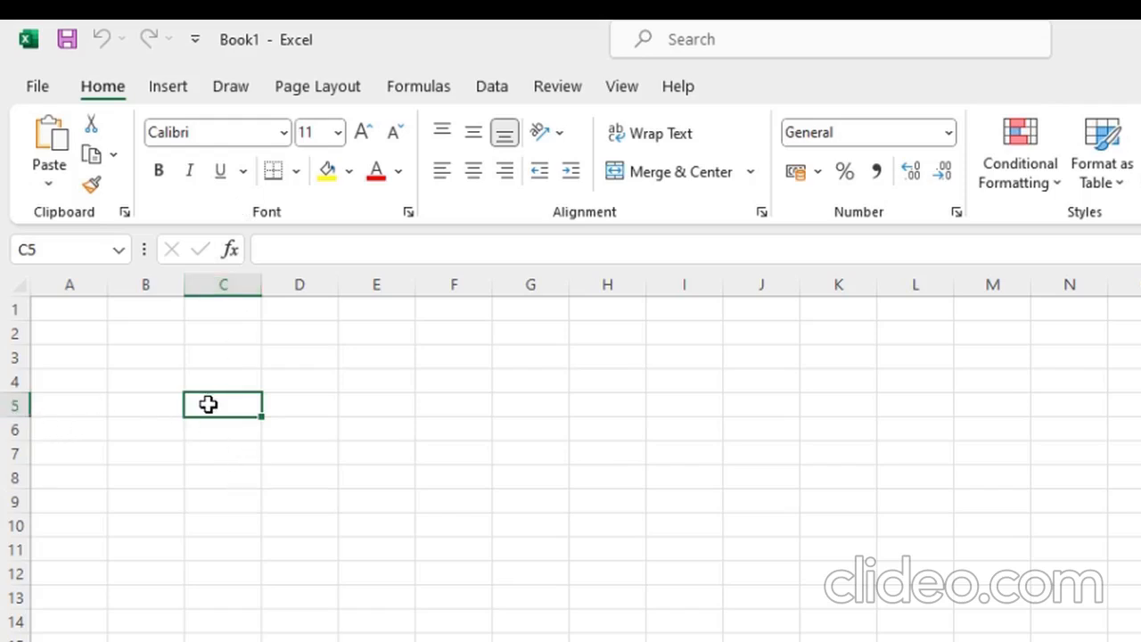
# Go directly from cell C5 to cell D6 by entering its cell reference.
pyautogui.click(121, 251)
pyautogui.click(224, 381)
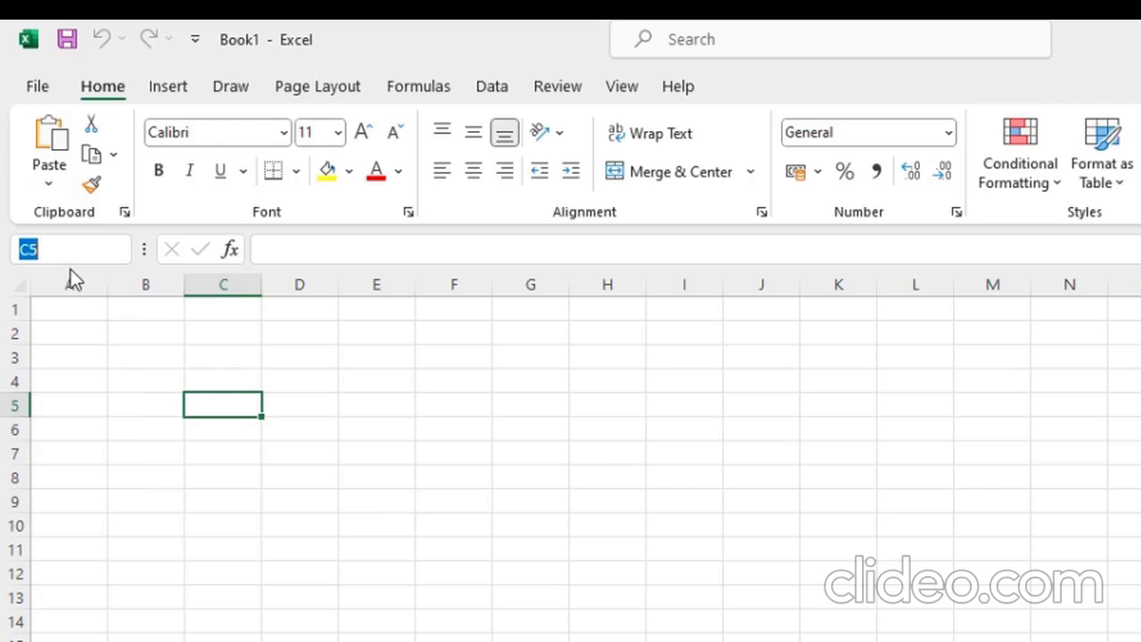
pyautogui.write('D6')
pyautogui.press('Return')
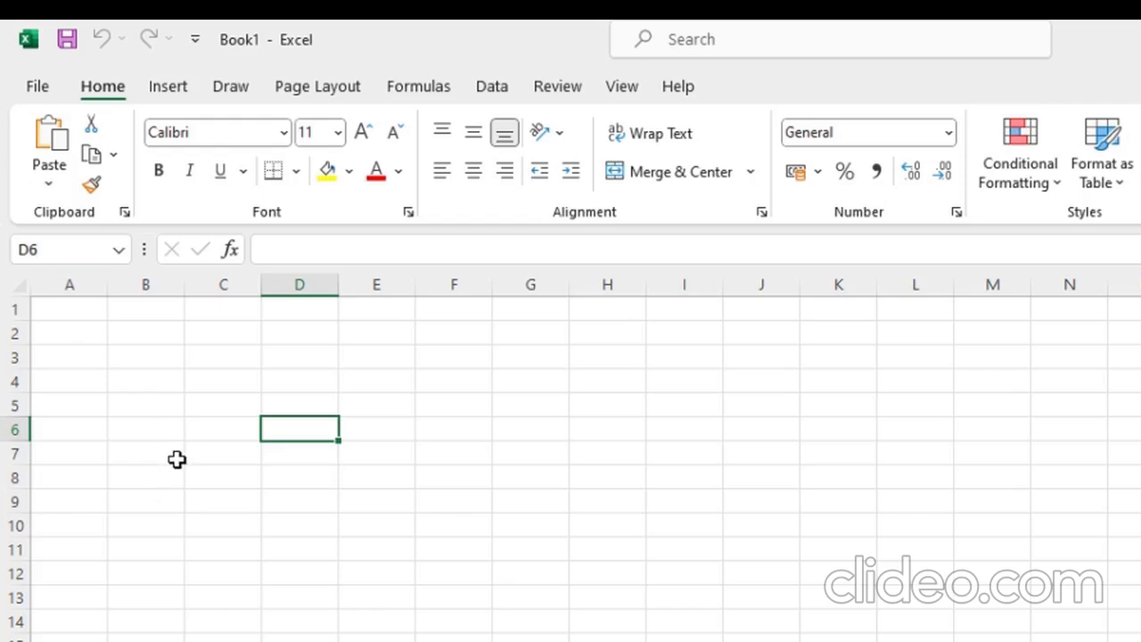
# Enter the column heading "Student ID" in cell A1.
pyautogui.click(67, 315)
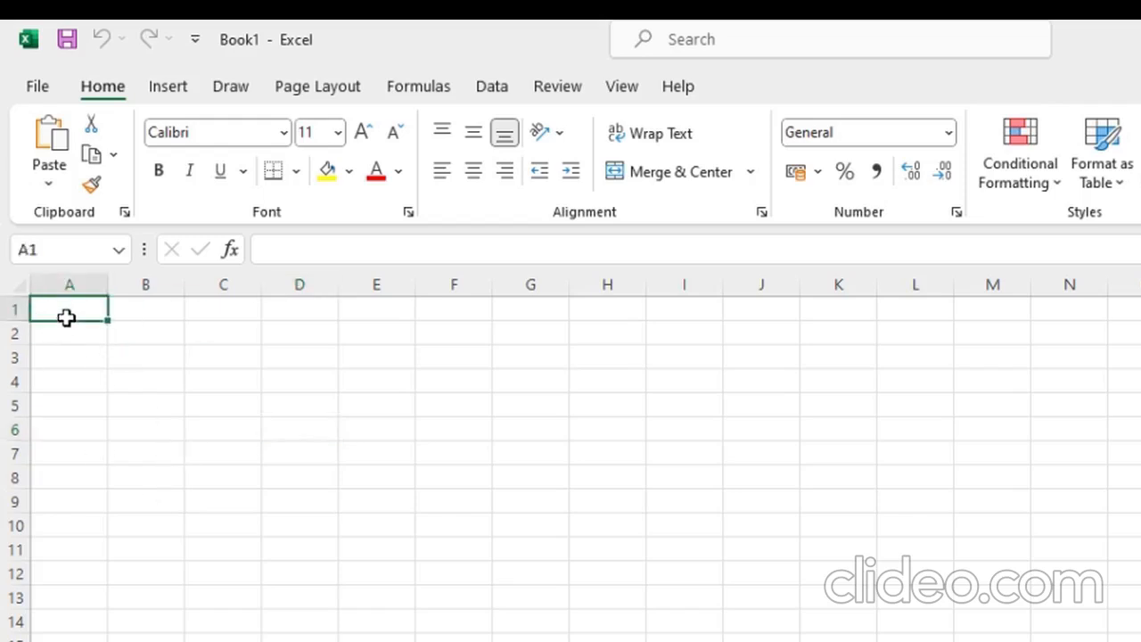
pyautogui.write('Student I')
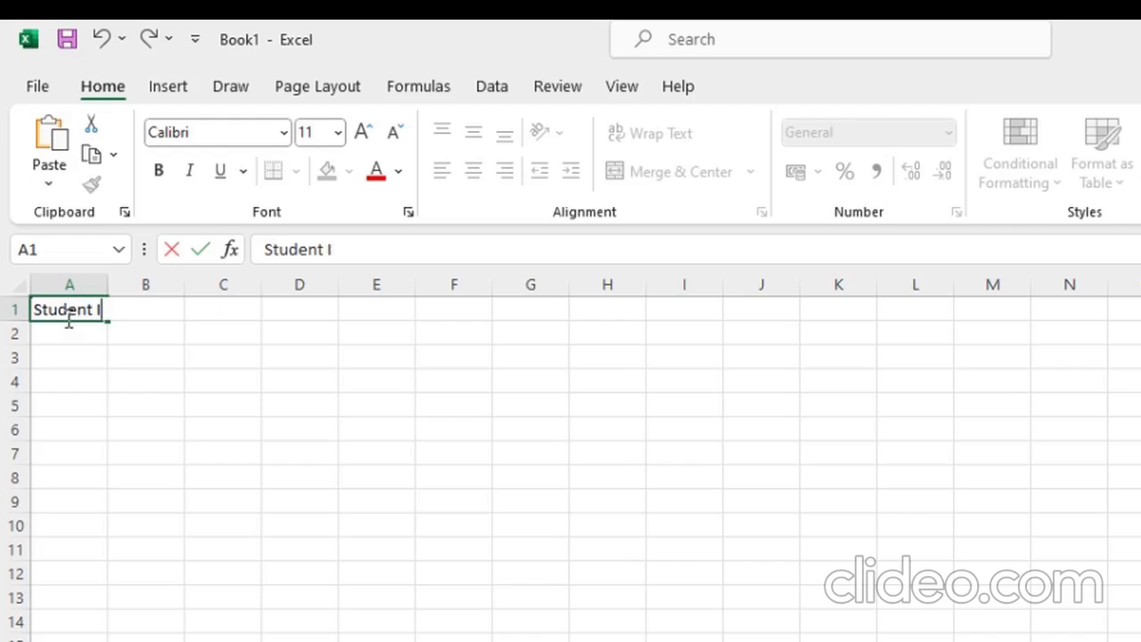
pyautogui.write('D')
pyautogui.click(81, 338)
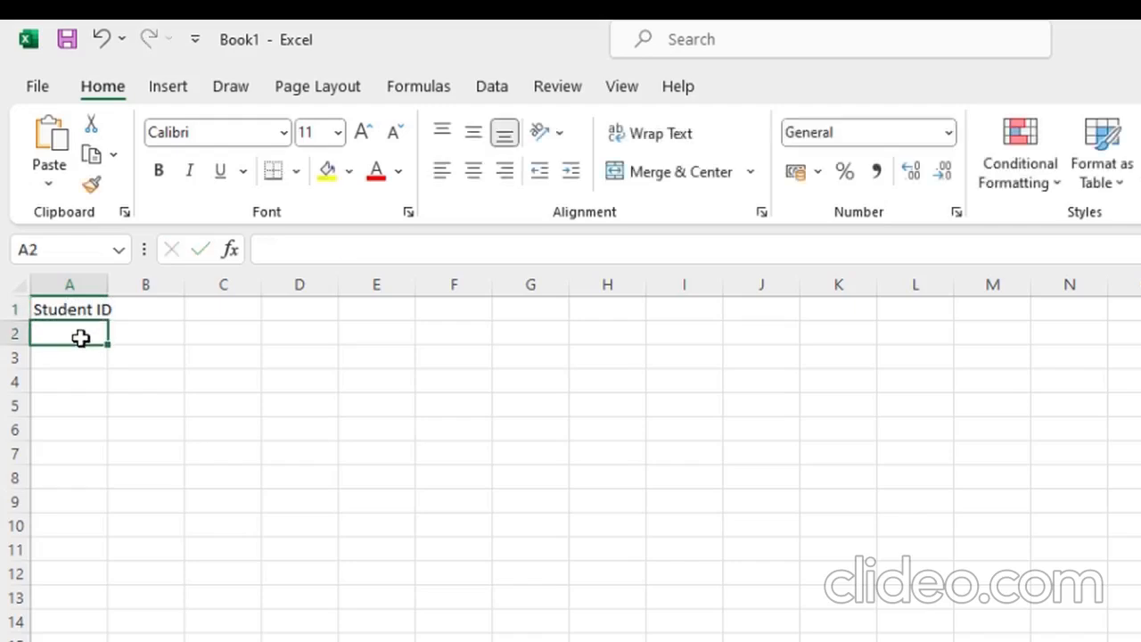
# Enter the first student's ID number in cell A2, directly below the Student ID heading.
pyautogui.click(14, 309)
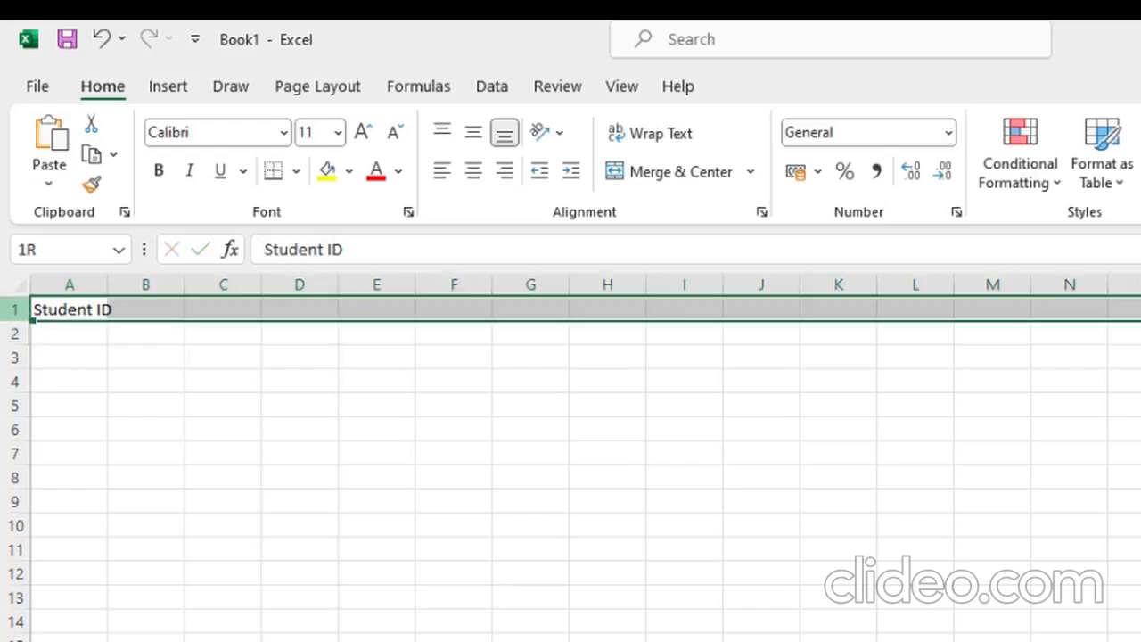
pyautogui.click(71, 308)
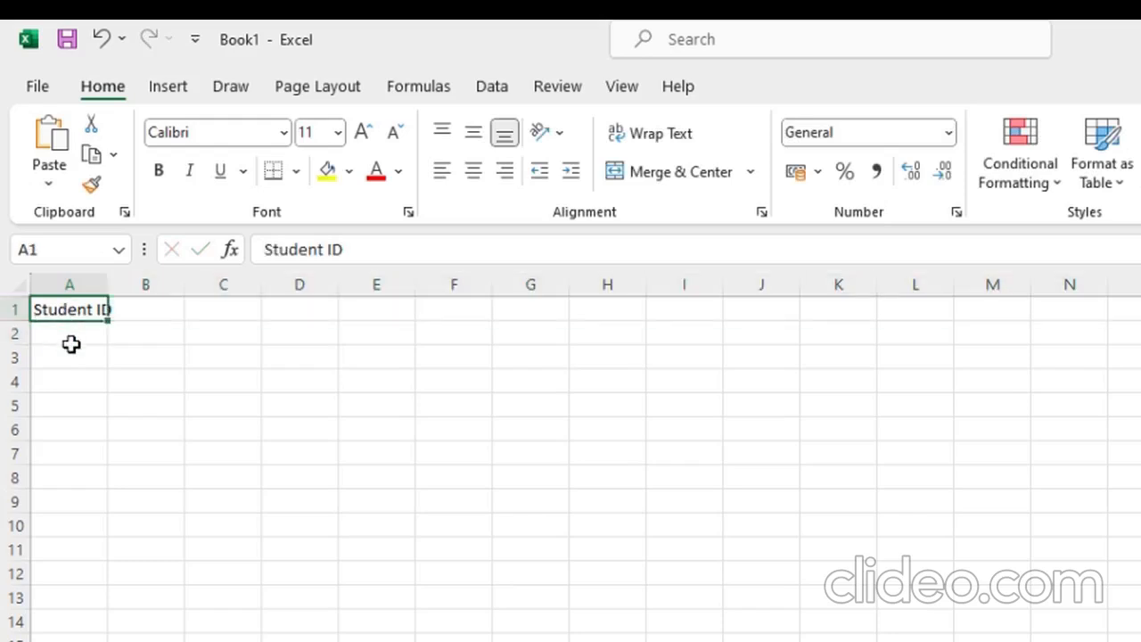
pyautogui.click(72, 341)
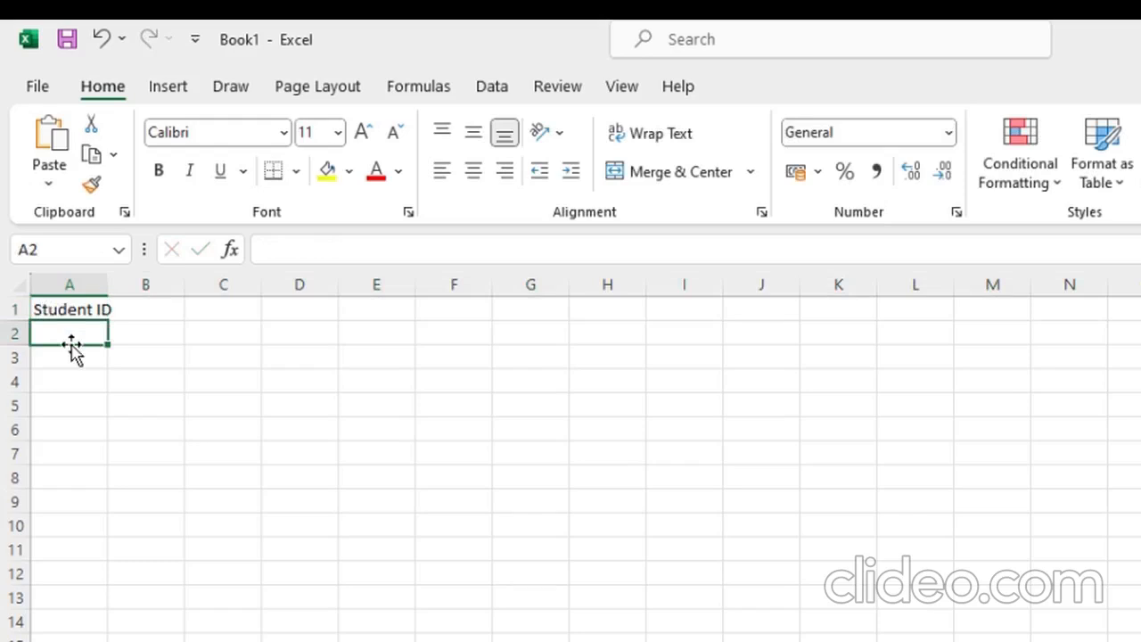
pyautogui.write('6301')
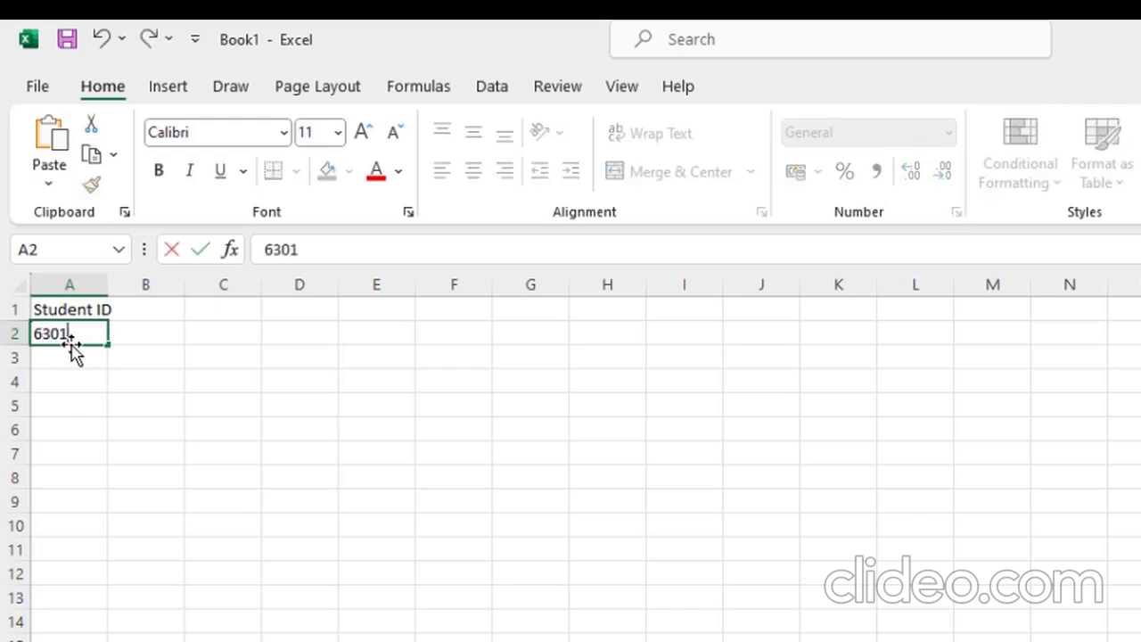
pyautogui.press('Return')
# Fill the student ID from cell A2 down column A, past row 14.
pyautogui.click(90, 332)
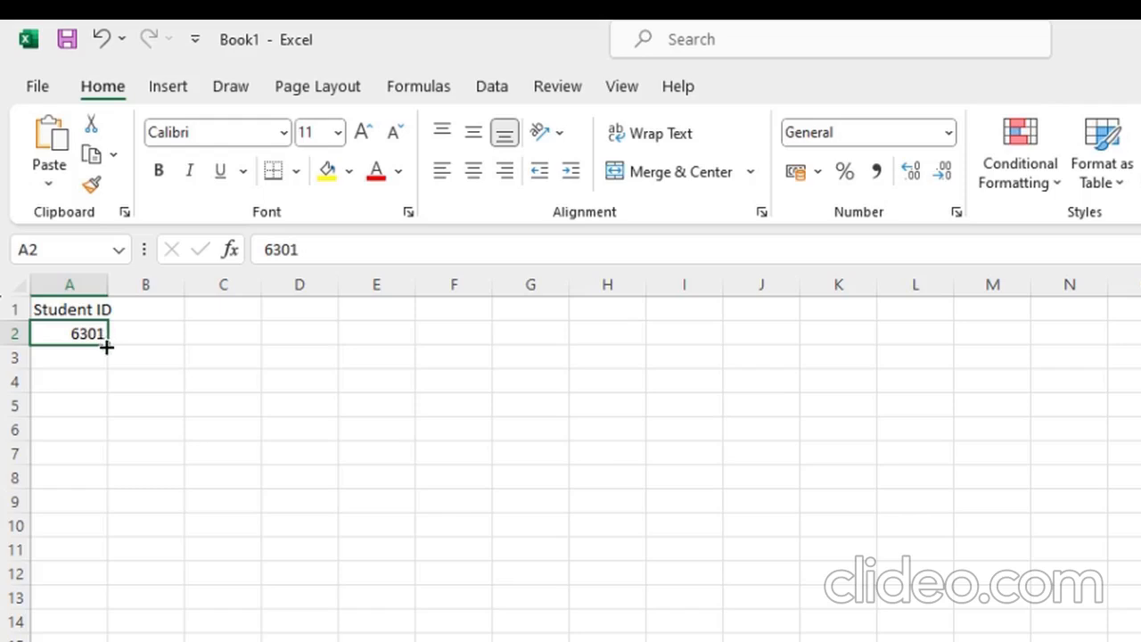
pyautogui.moveTo(104, 349); pyautogui.dragTo(96, 641)
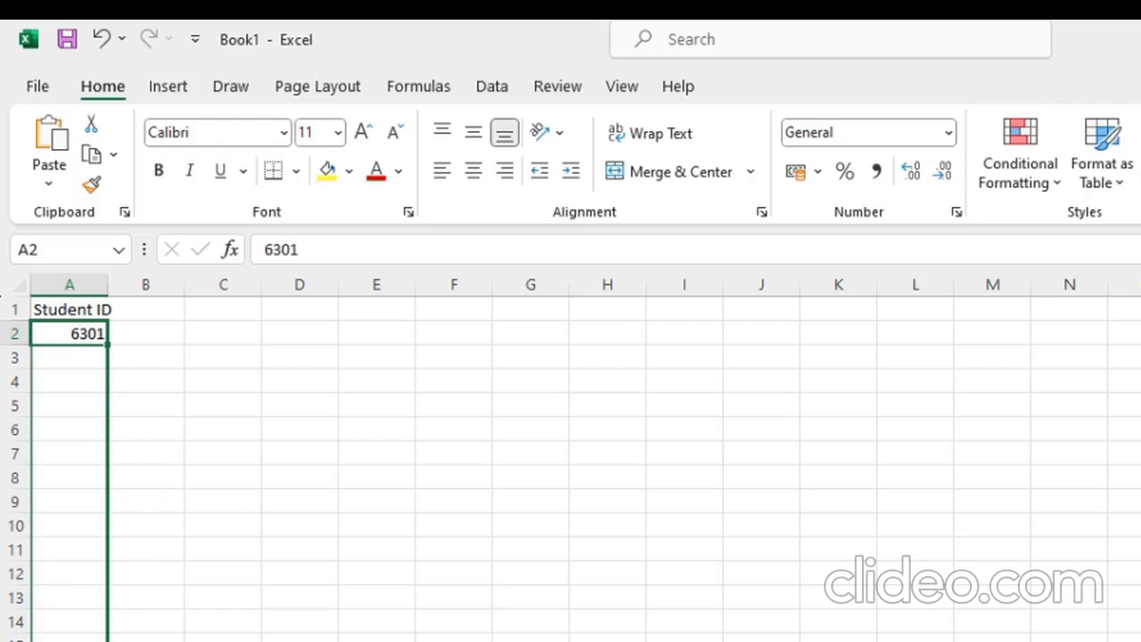
pyautogui.moveTo(96, 641); pyautogui.dragTo(96, 641)
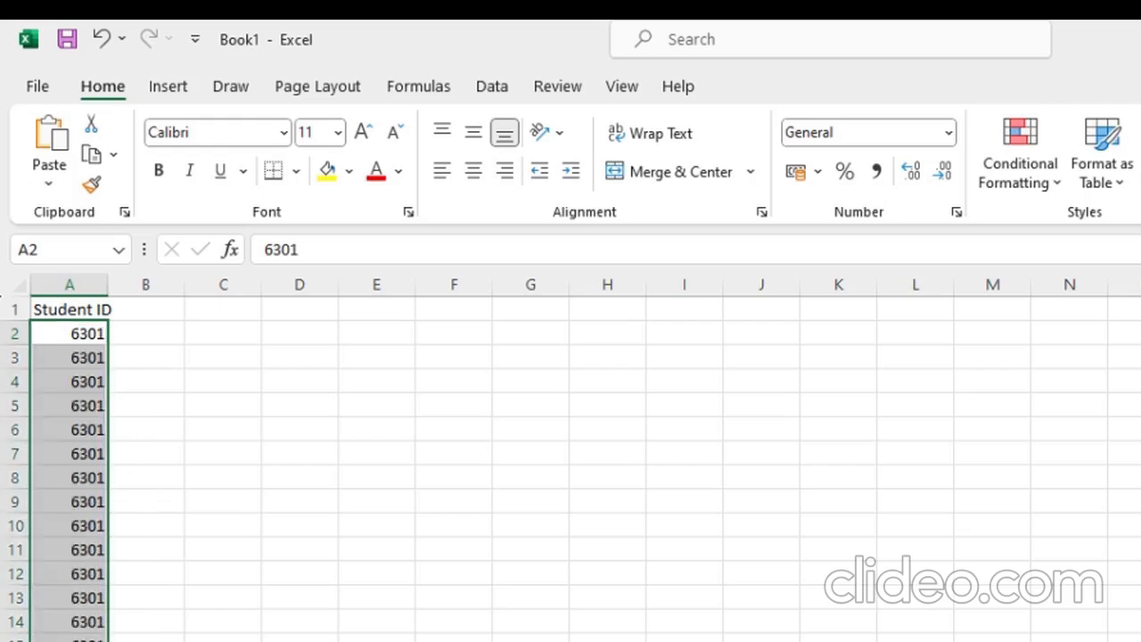
pyautogui.click(123, 429)
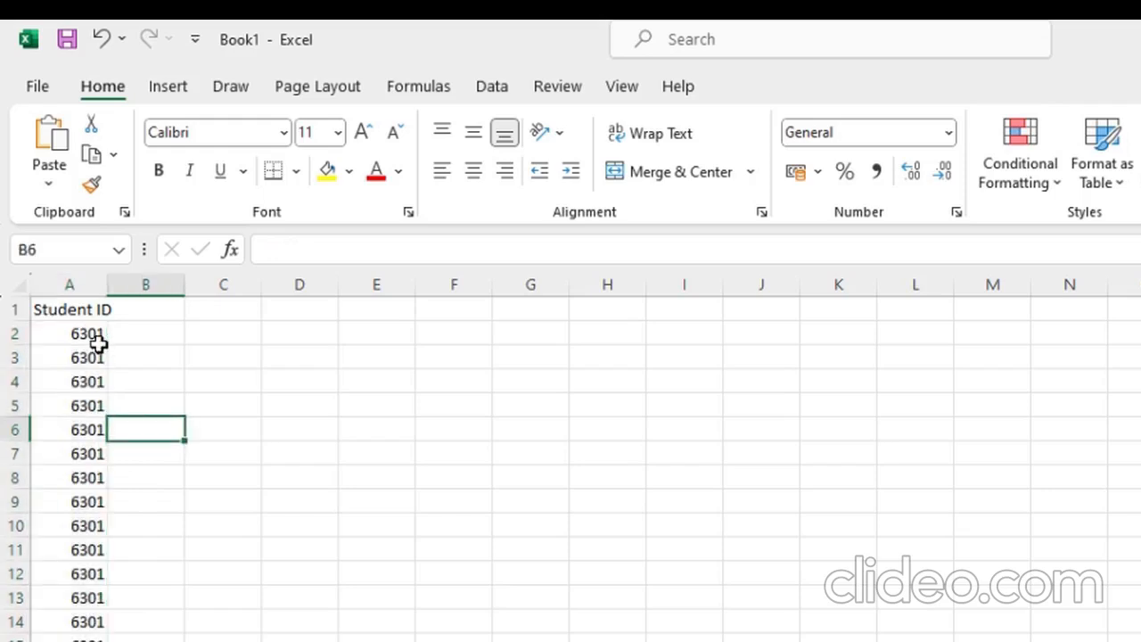
pyautogui.click(94, 338)
pyautogui.click(95, 358)
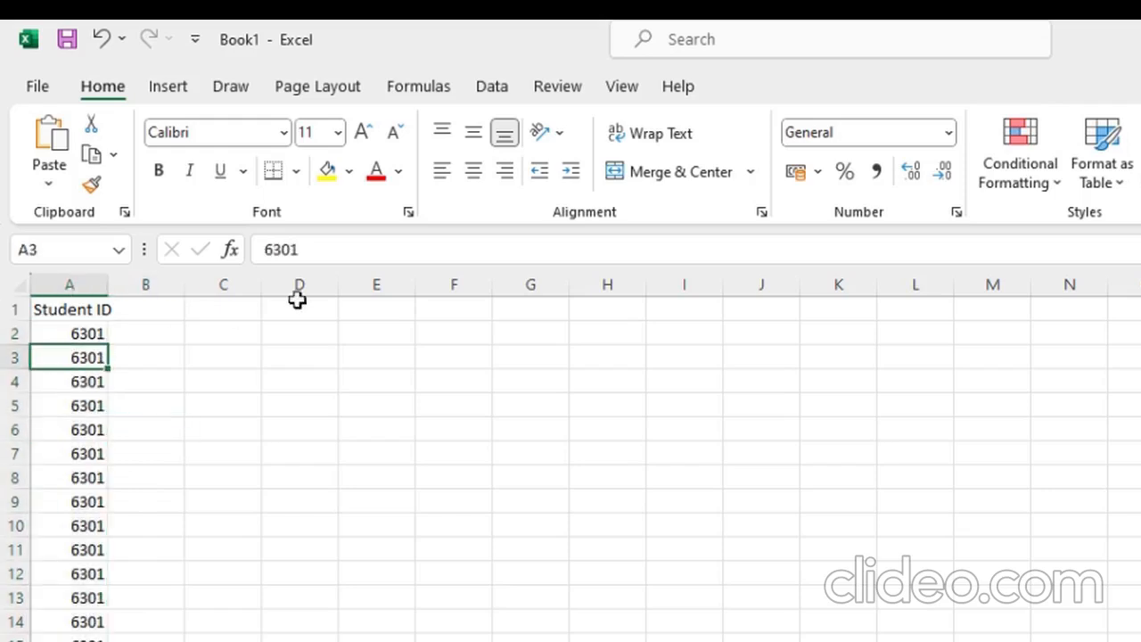
pyautogui.click(320, 249)
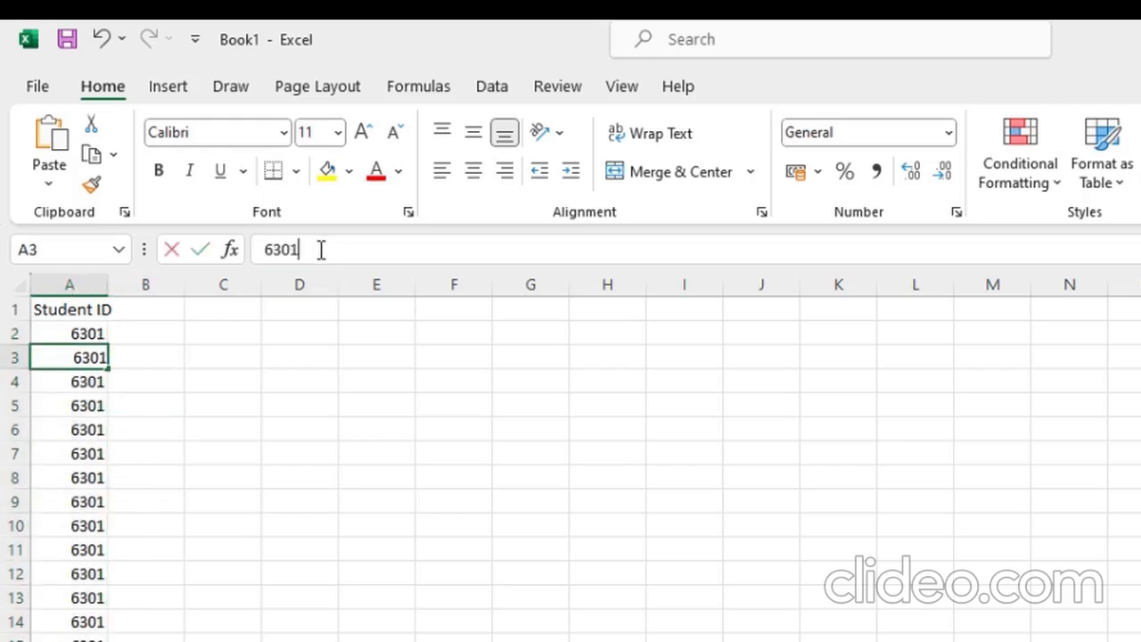
pyautogui.click(106, 356)
pyautogui.moveTo(89, 333); pyautogui.dragTo(92, 434)
pyautogui.click(172, 414)
# Change the student ID in cell A3 to be one higher than the ID in A2.
pyautogui.click(69, 358)
pyautogui.click(318, 249)
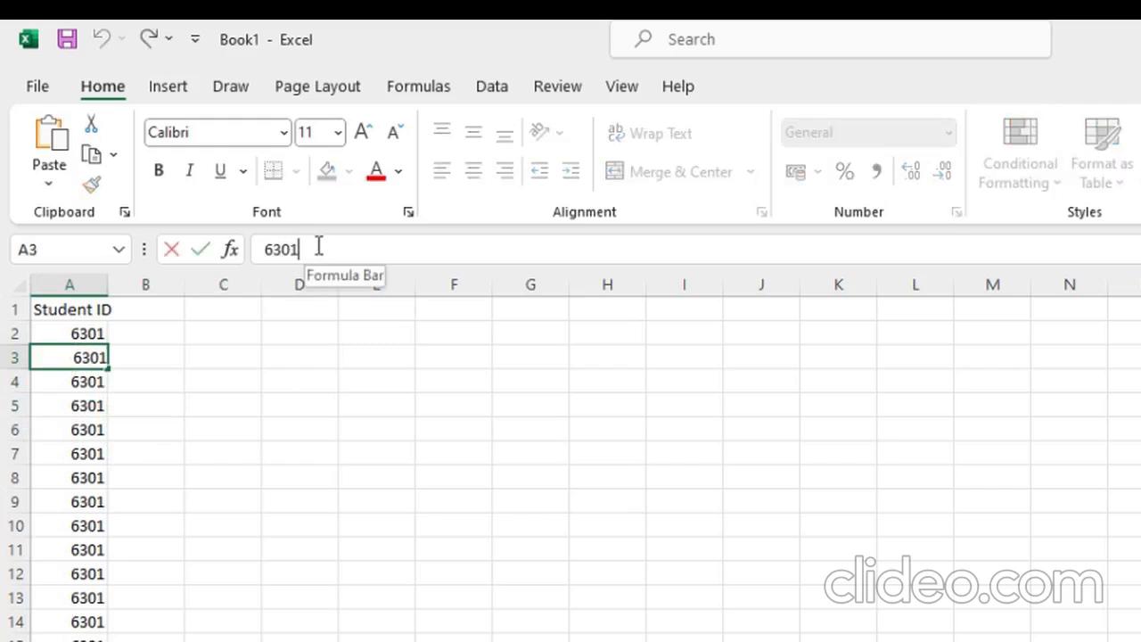
pyautogui.press('BackSpace')
pyautogui.write('2')
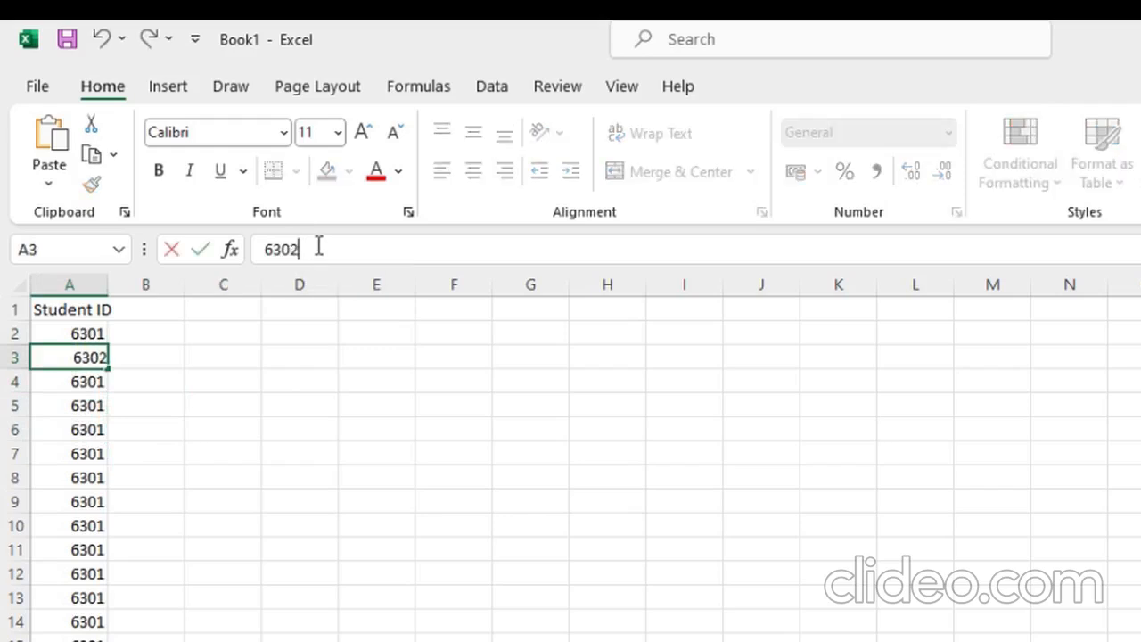
pyautogui.press('Return')
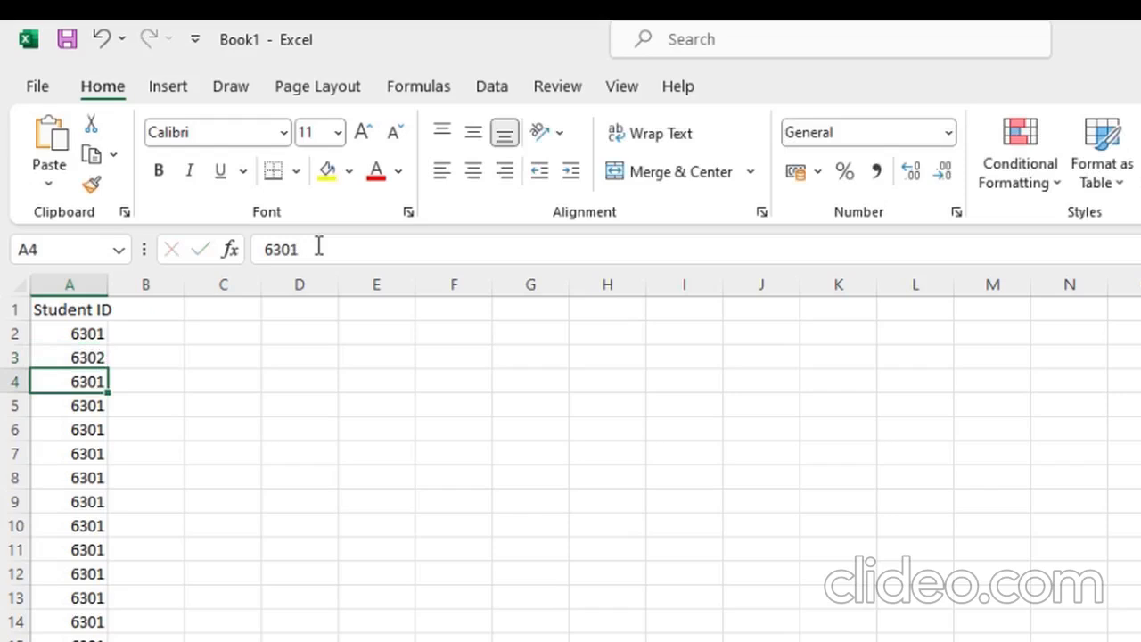
# Change the student ID in cell A4 to the next consecutive number after A3.
pyautogui.press('BackSpace')
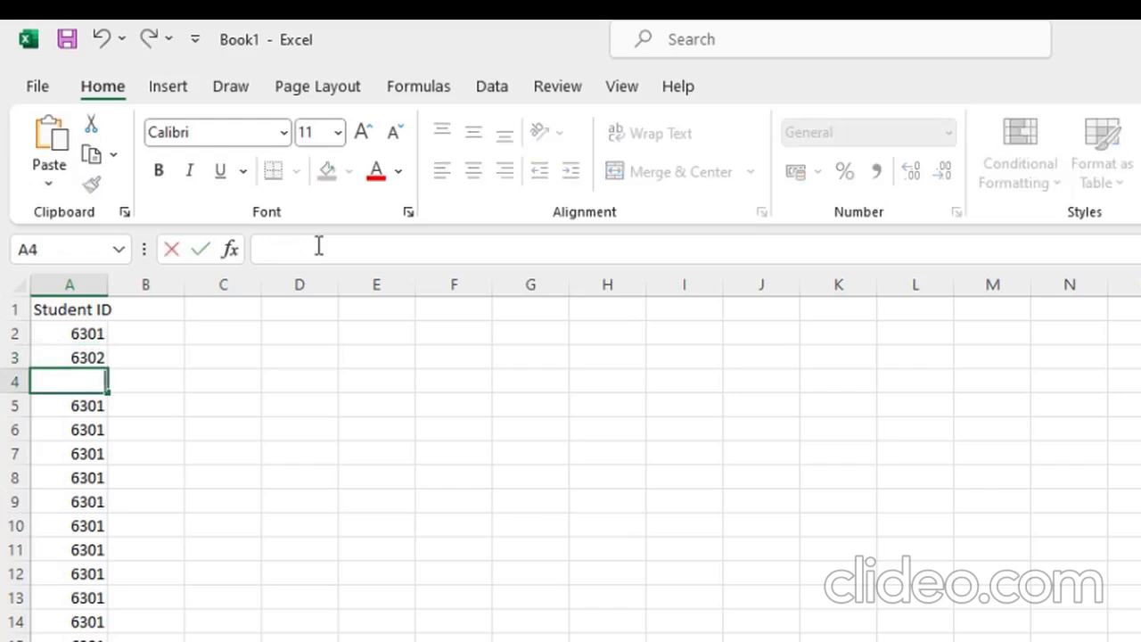
pyautogui.hotkey('ctrl', 'z')
pyautogui.click(318, 246)
pyautogui.press('BackSpace')
pyautogui.write('303')
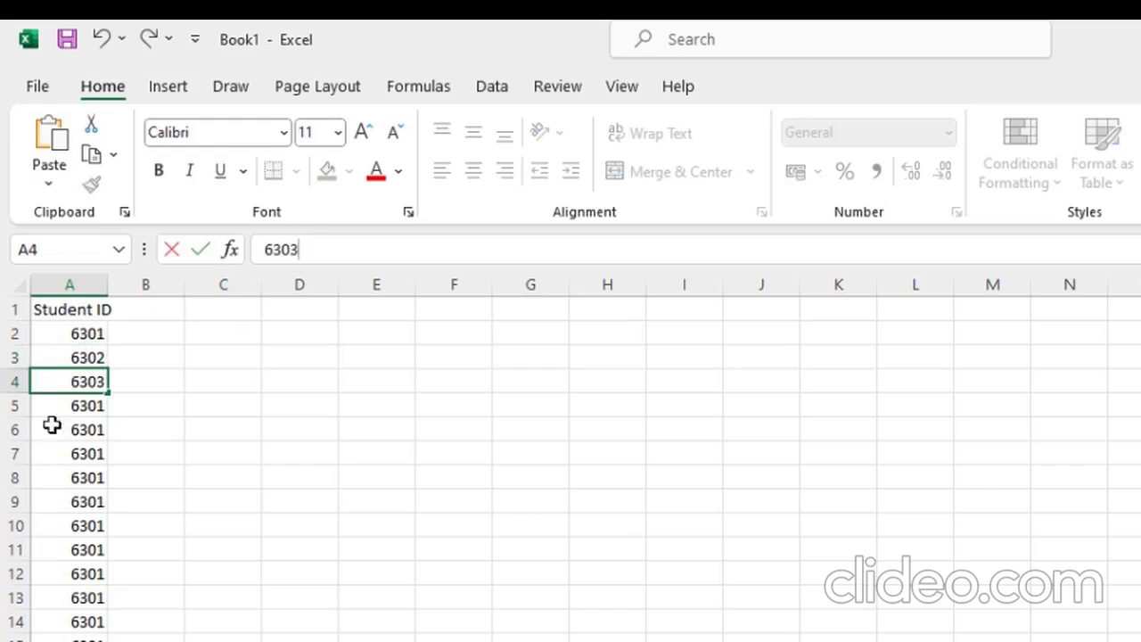
# Continue the student ID sequence in cells A5 and A6, each one higher than the cell above.
pyautogui.click(90, 406)
pyautogui.click(339, 250)
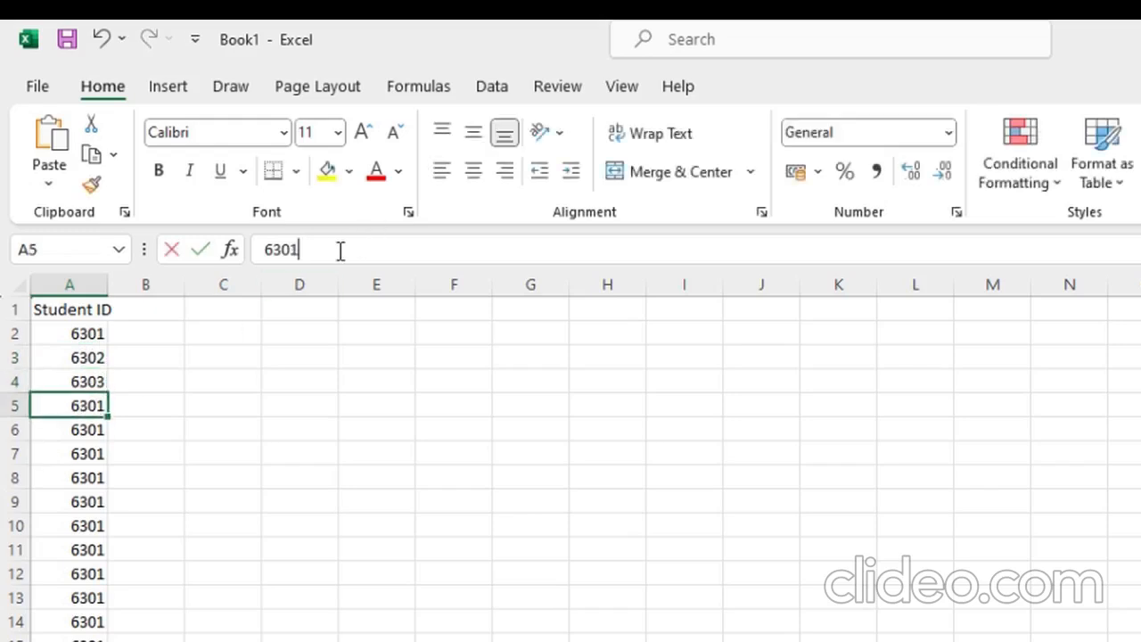
pyautogui.press('BackSpace')
pyautogui.write('4')
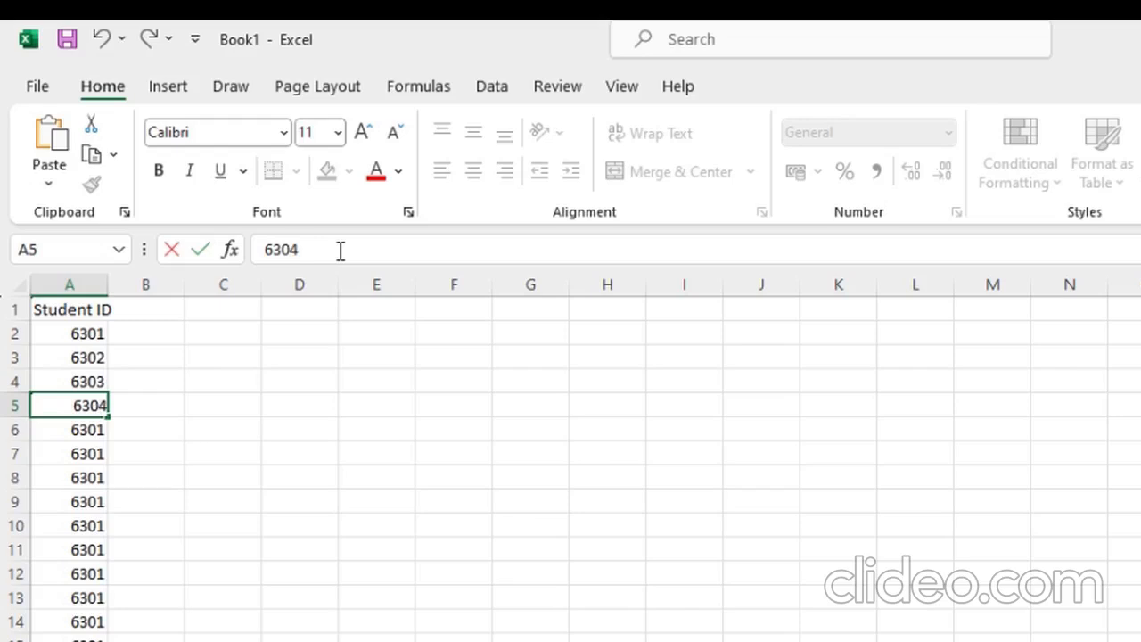
pyautogui.press('Return')
pyautogui.press('Tab')
pyautogui.press('Left')
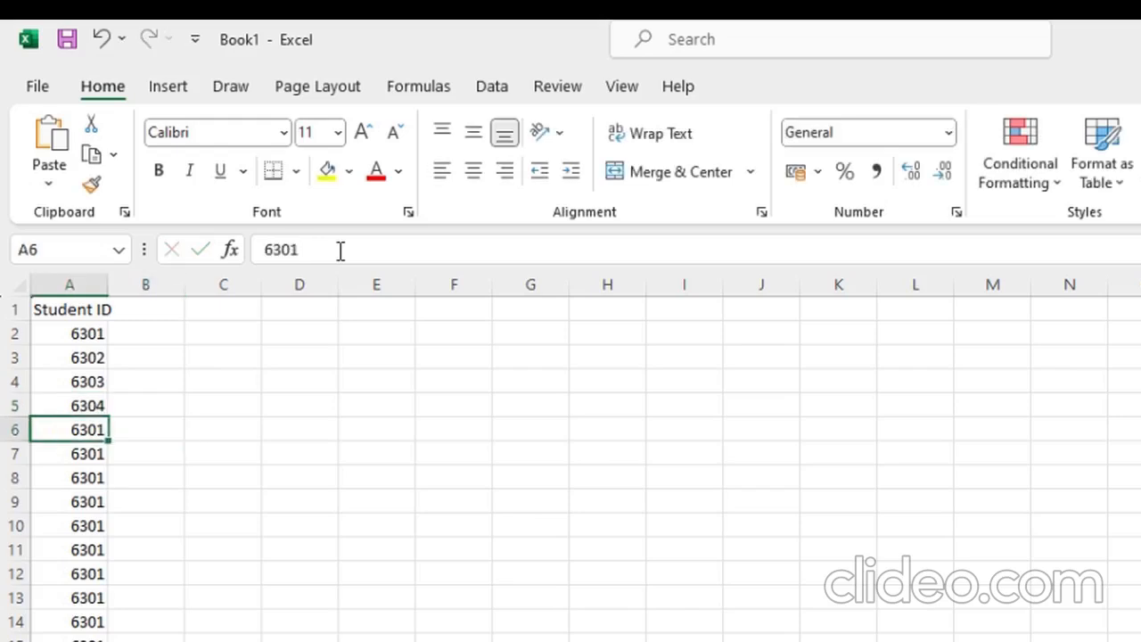
pyautogui.click(339, 249)
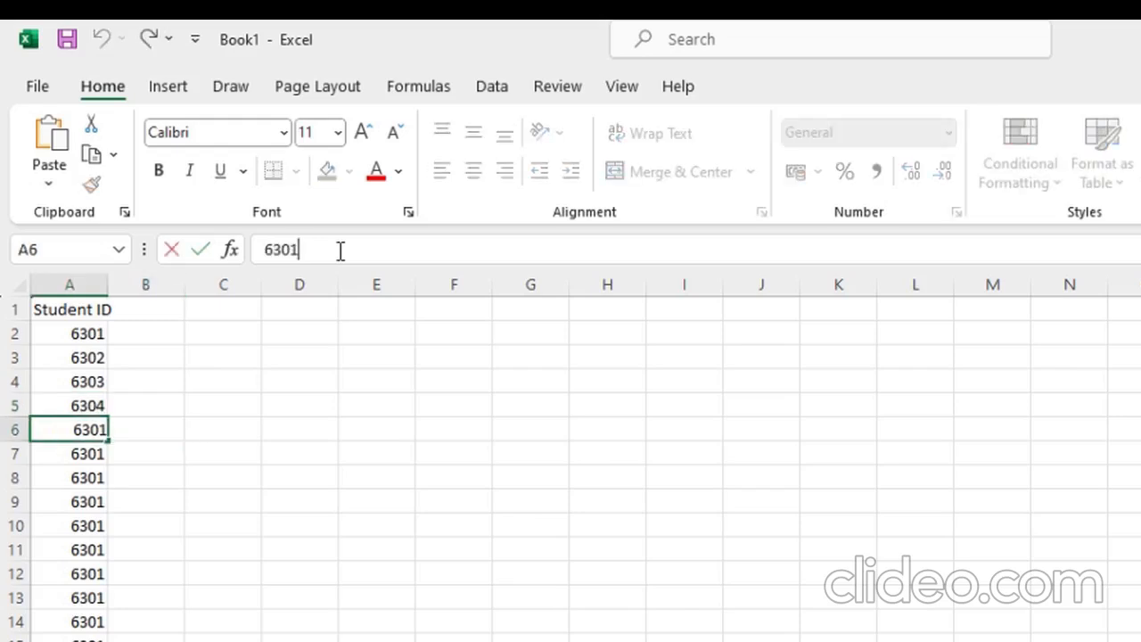
pyautogui.press('BackSpace')
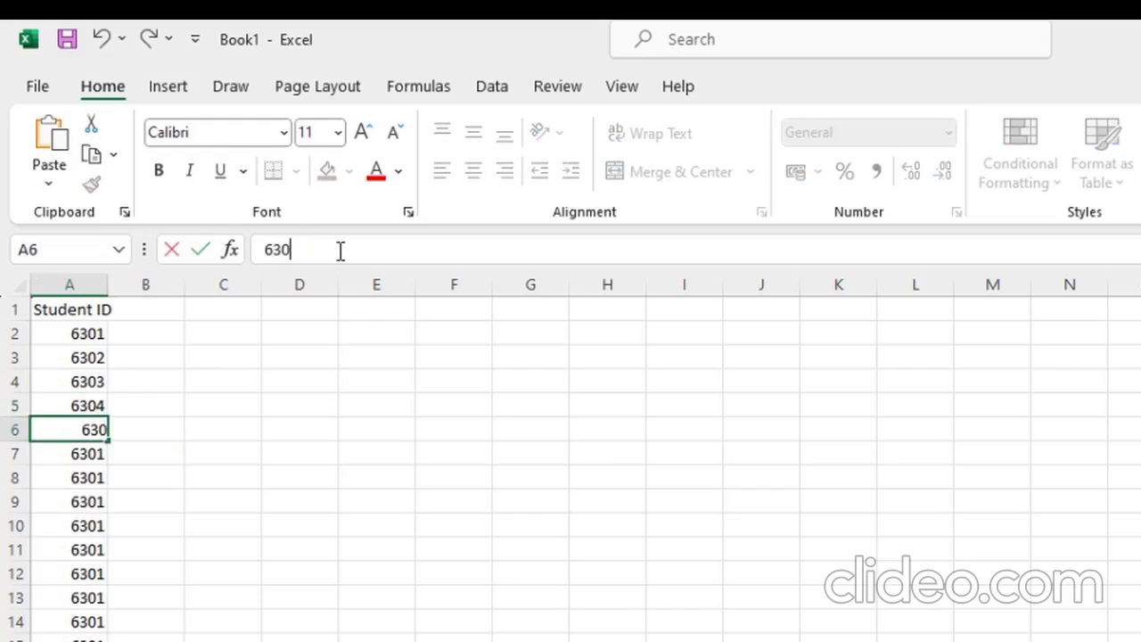
pyautogui.write('5')
pyautogui.click(173, 506)
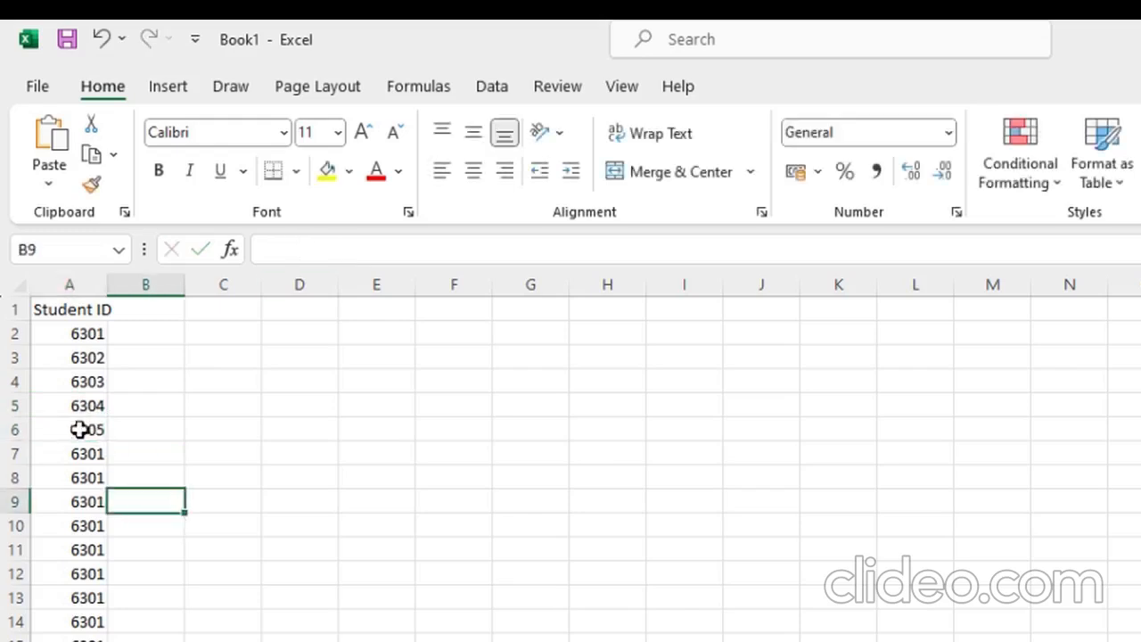
# Change the student IDs in cells A7 and A8 to the next two consecutive numbers.
pyautogui.click(89, 453)
pyautogui.click(316, 249)
pyautogui.press('BackSpace')
pyautogui.write('6')
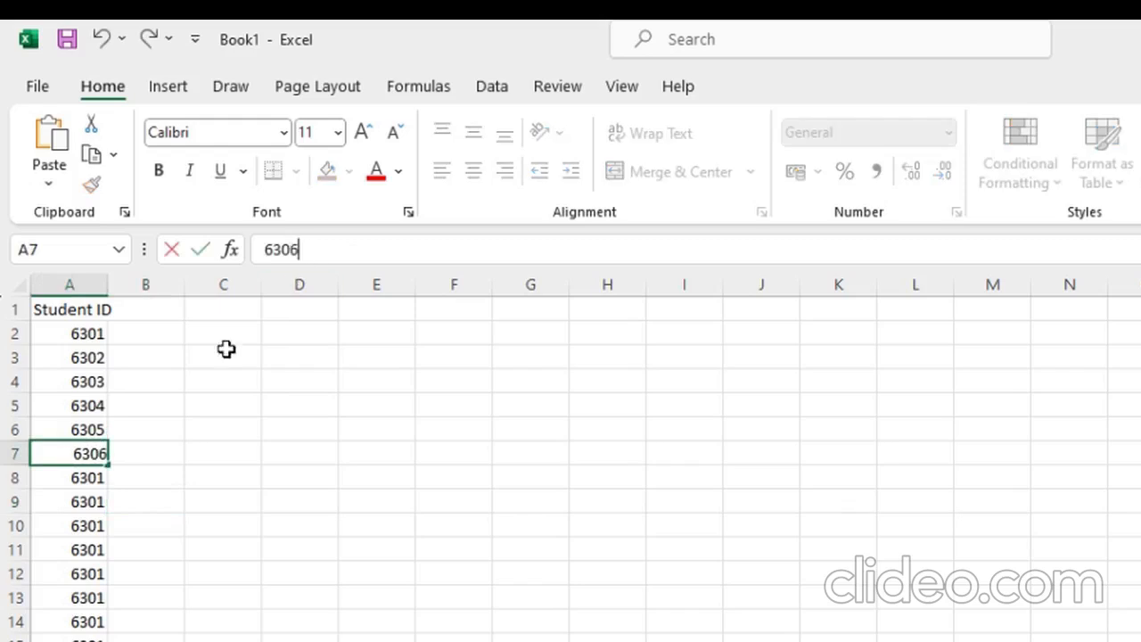
pyautogui.click(103, 482)
pyautogui.click(351, 249)
pyautogui.press('BackSpace')
pyautogui.write('7')
pyautogui.click(280, 425)
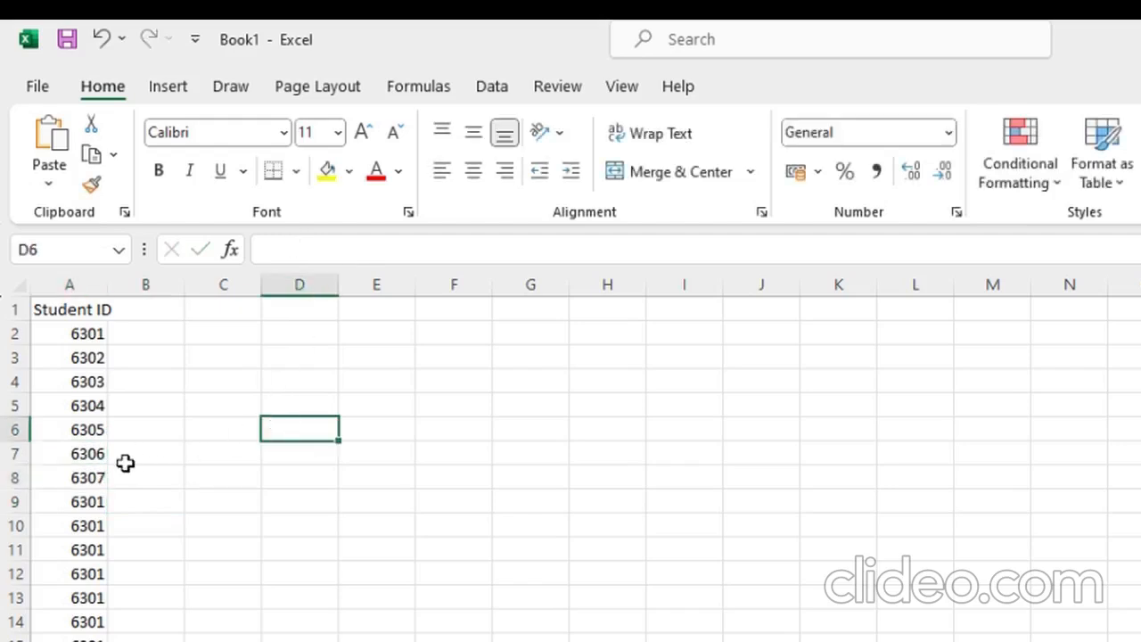
# Try filling the ID from A8 down to A10, and clear column A from cell A9 down past row 14.
pyautogui.click(102, 479)
pyautogui.moveTo(108, 489); pyautogui.dragTo(91, 542)
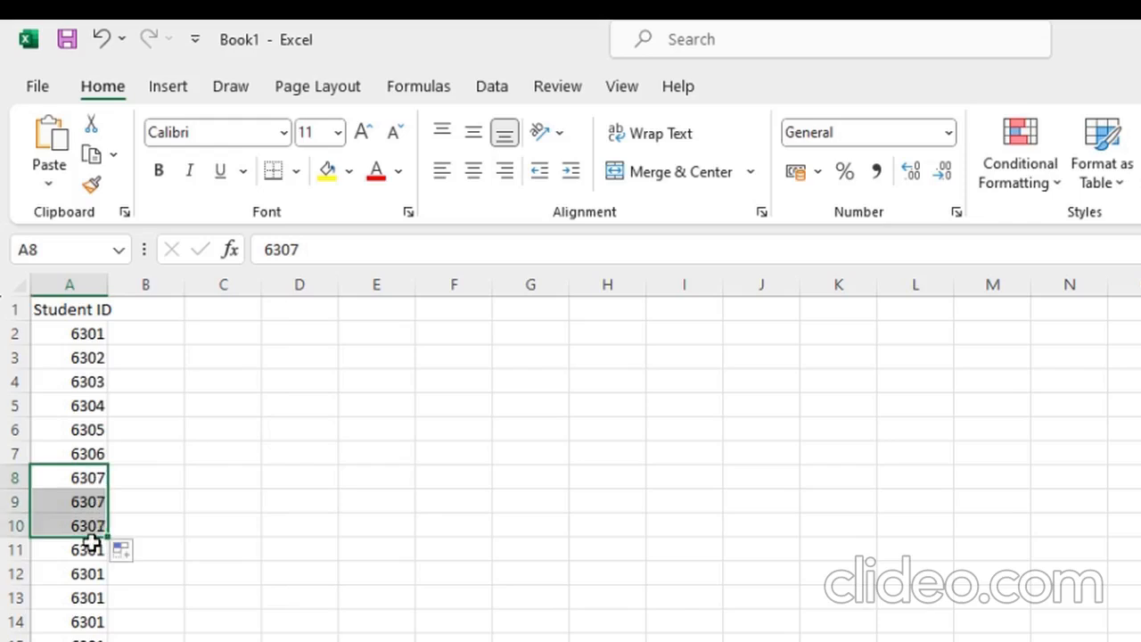
pyautogui.click(160, 509)
pyautogui.moveTo(71, 502); pyautogui.dragTo(72, 640)
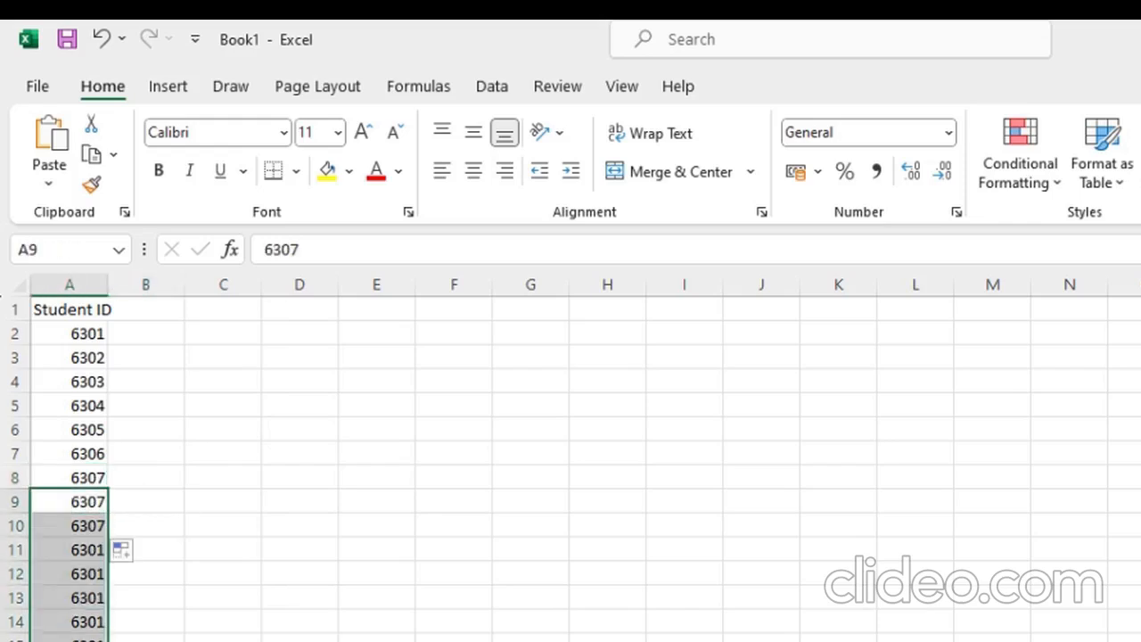
pyautogui.press('Delete')
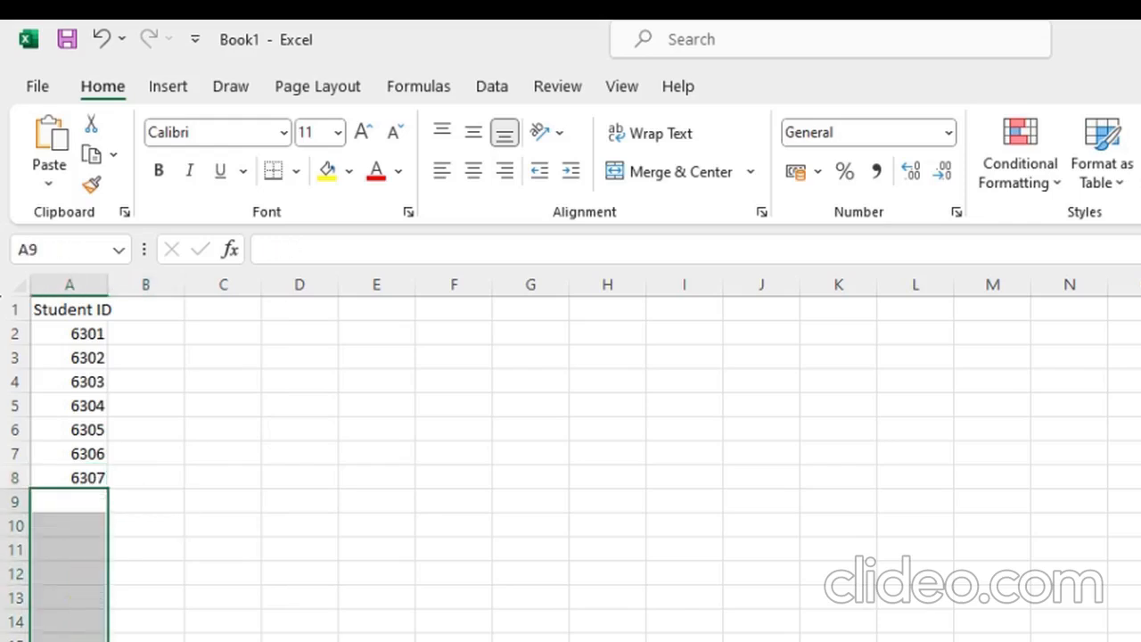
pyautogui.click(140, 588)
# Enter the column heading "Name" in cell B1.
pyautogui.click(140, 311)
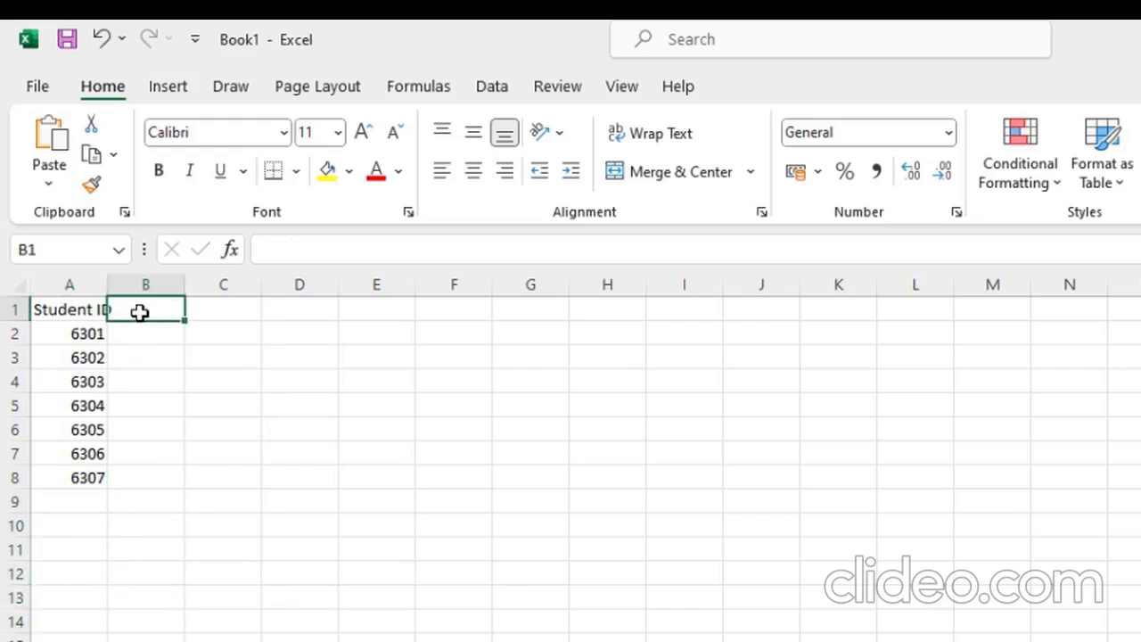
pyautogui.write('Na')
pyautogui.write(',e')
pyautogui.press('BackSpace')
pyautogui.write('me')
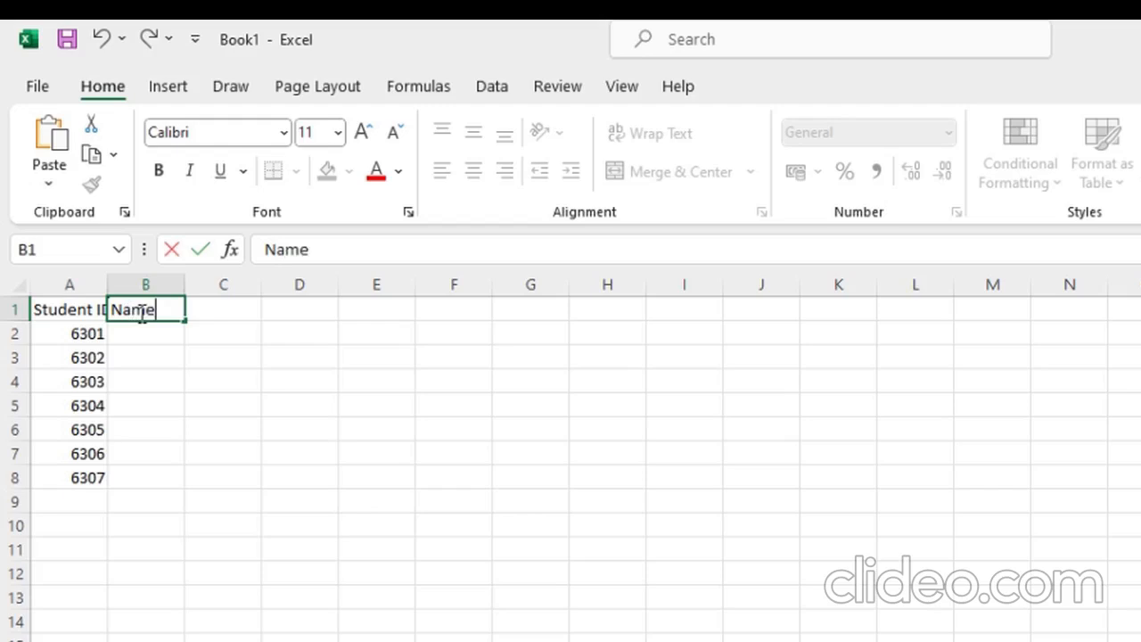
pyautogui.press('Return')
# Enter the placeholder name "ABC" in cell B2 and fill it down to B8.
pyautogui.write('A')
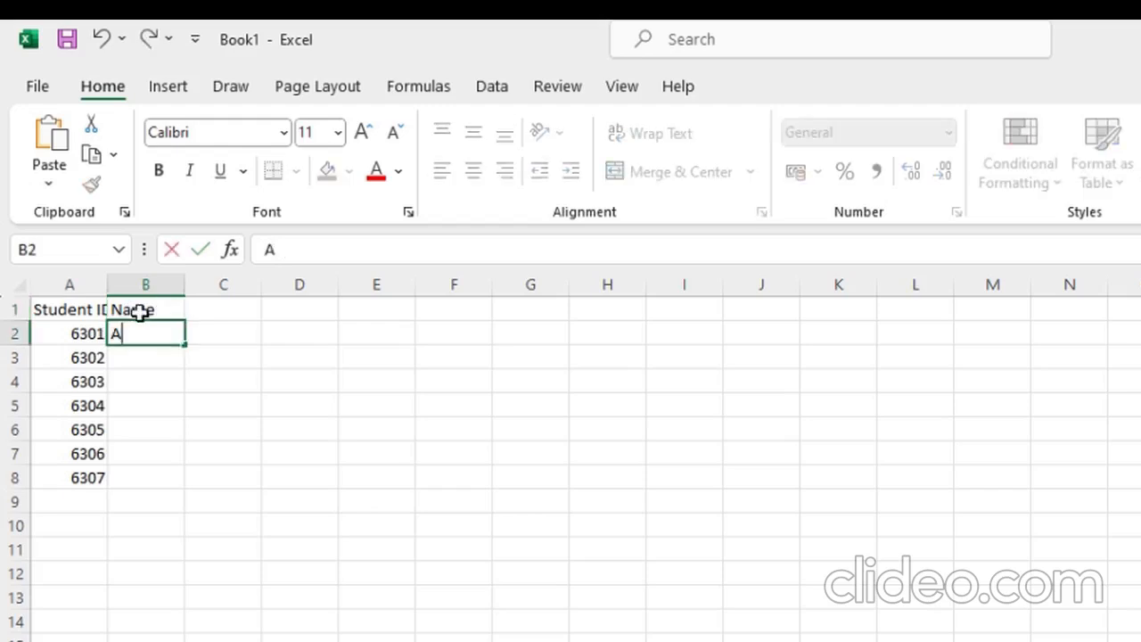
pyautogui.write('BC')
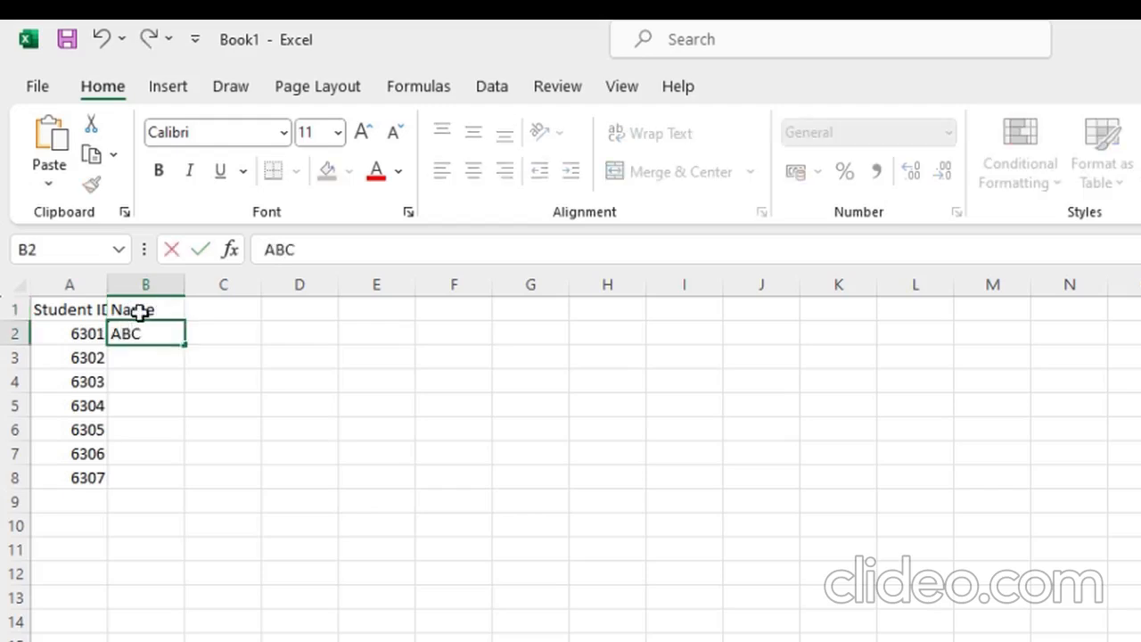
pyautogui.click(170, 349)
pyautogui.click(168, 332)
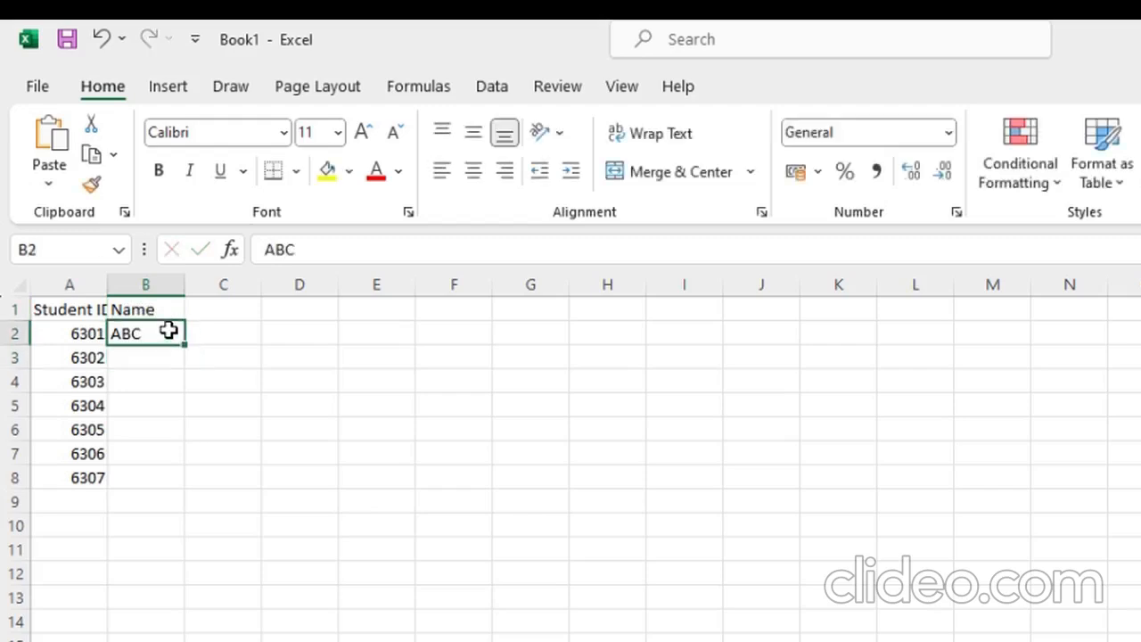
pyautogui.moveTo(184, 349); pyautogui.dragTo(161, 481)
pyautogui.click(319, 364)
# Enter the column heading "Marks" in cell C1.
pyautogui.click(203, 316)
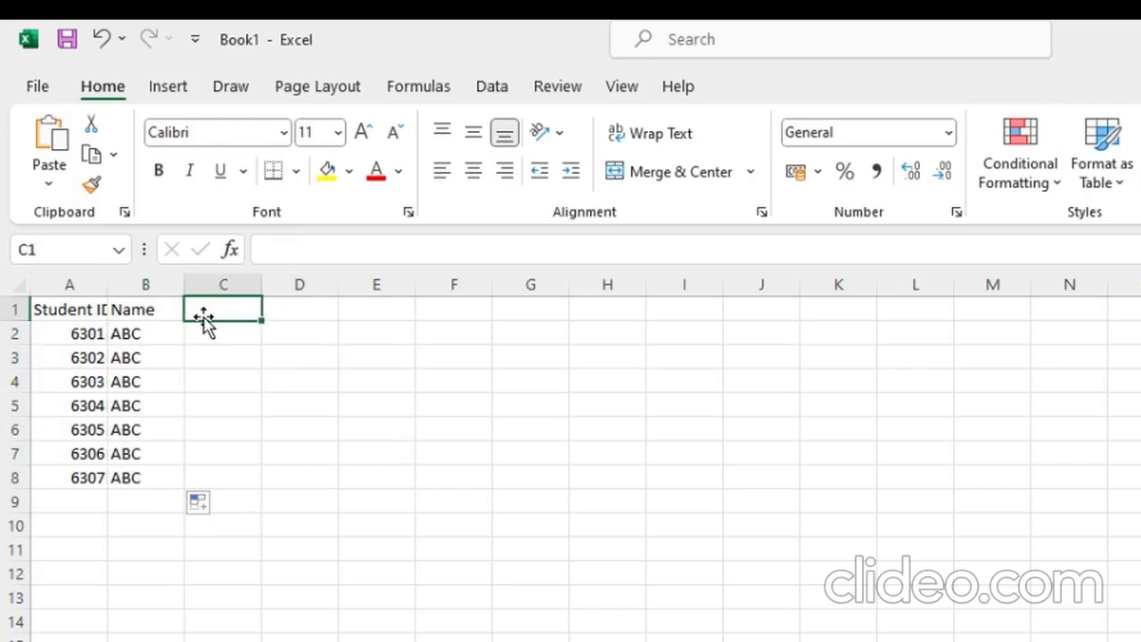
pyautogui.write('MArks')
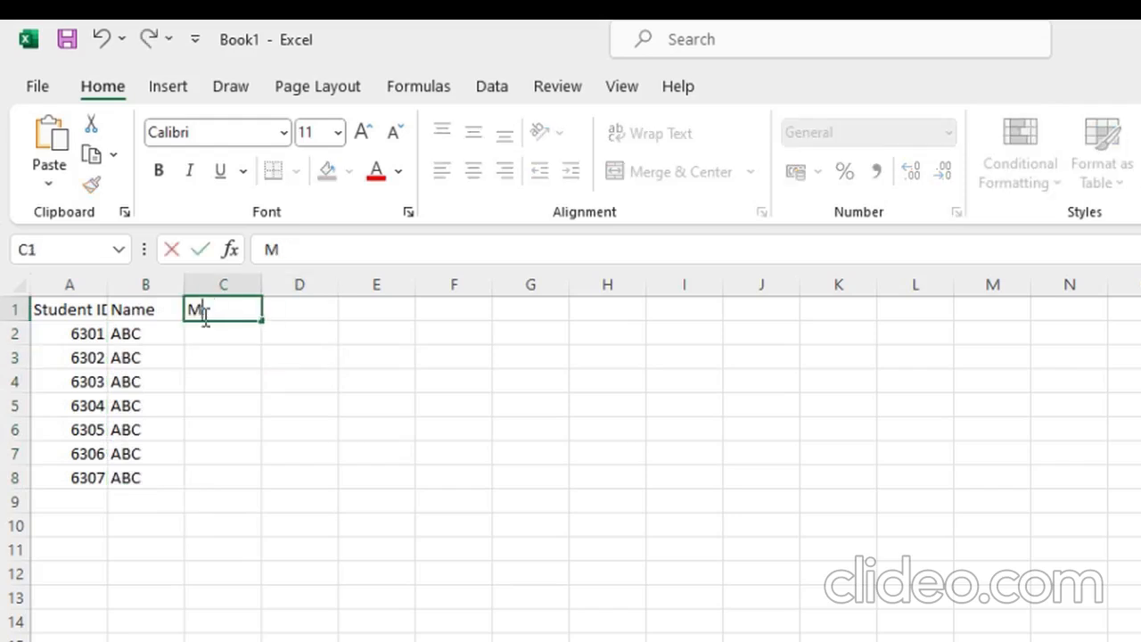
pyautogui.press('BackSpace')
pyautogui.press('BackSpace')
pyautogui.press('BackSpace')
pyautogui.press('BackSpace')
pyautogui.write('arks')
pyautogui.press('Return')
# Enter the marks 34, 35 and 23 in cells C2 to C4.
pyautogui.write('34')
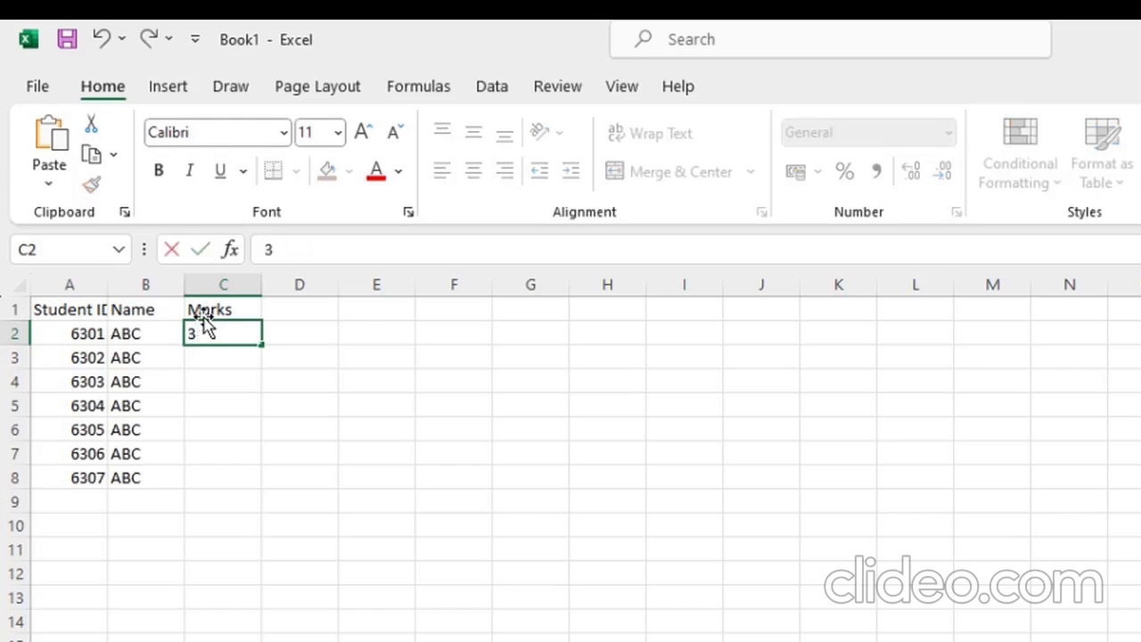
pyautogui.press('Return')
pyautogui.write('35')
pyautogui.press('Return')
pyautogui.write('23')
pyautogui.press('Return')
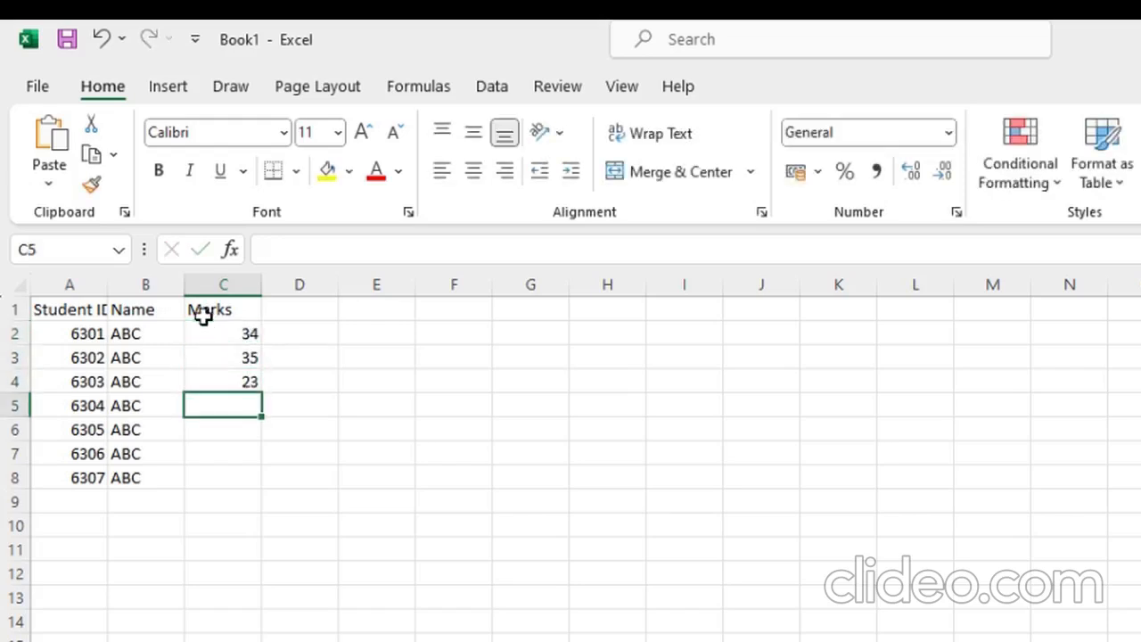
# Enter the marks 23, 45, 33 and 33 in cells C5 to C8.
pyautogui.write('23')
pyautogui.press('Return')
pyautogui.write('4')
pyautogui.press('Return')
pyautogui.write('5')
pyautogui.press('Return')
pyautogui.press('Up')
pyautogui.write('33')
pyautogui.press('Up')
pyautogui.write('45')
pyautogui.press('Return')
pyautogui.press('Return')
pyautogui.write('33')
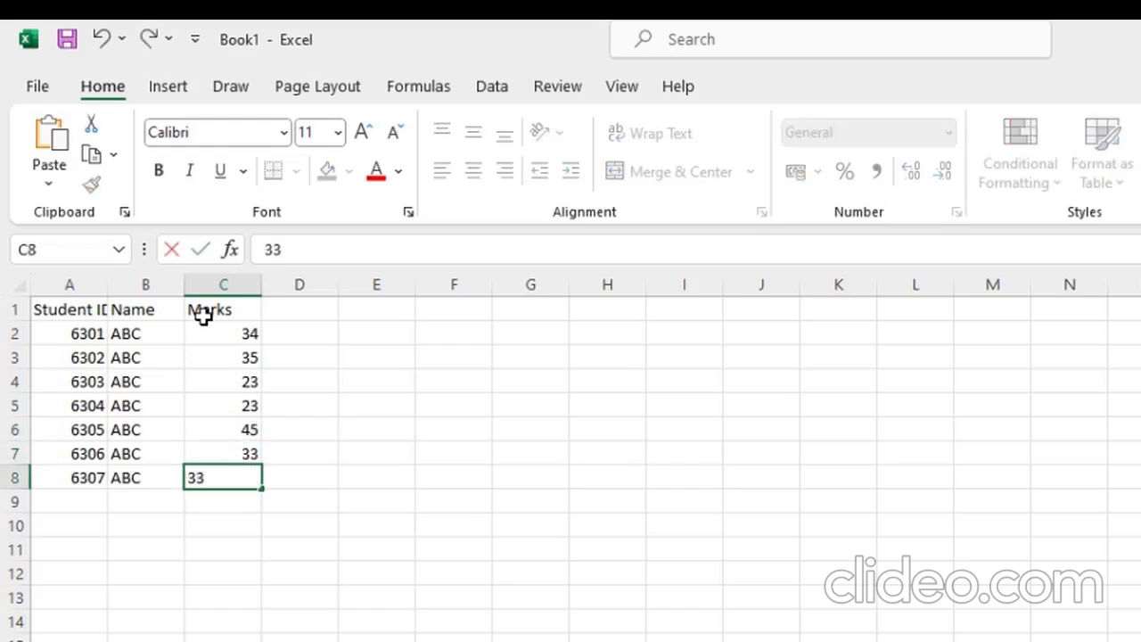
# Change the heading in C1 to "Marks 1" and enter the heading "Marks 2" in D1.
pyautogui.click(237, 312)
pyautogui.doubleClick(241, 310)
pyautogui.write('1')
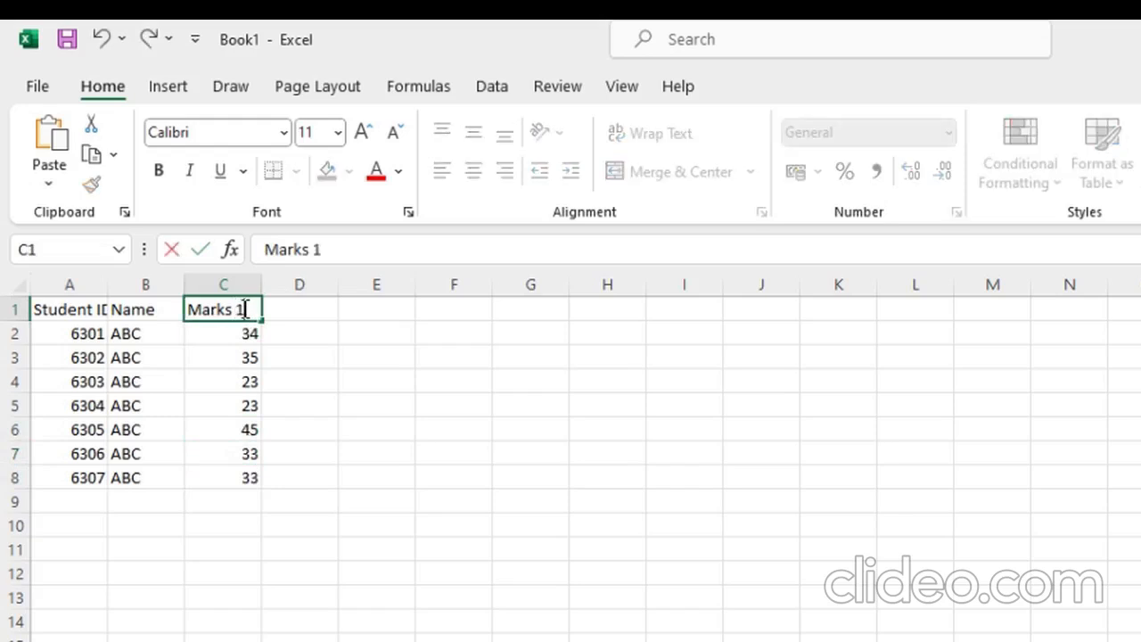
pyautogui.click(295, 314)
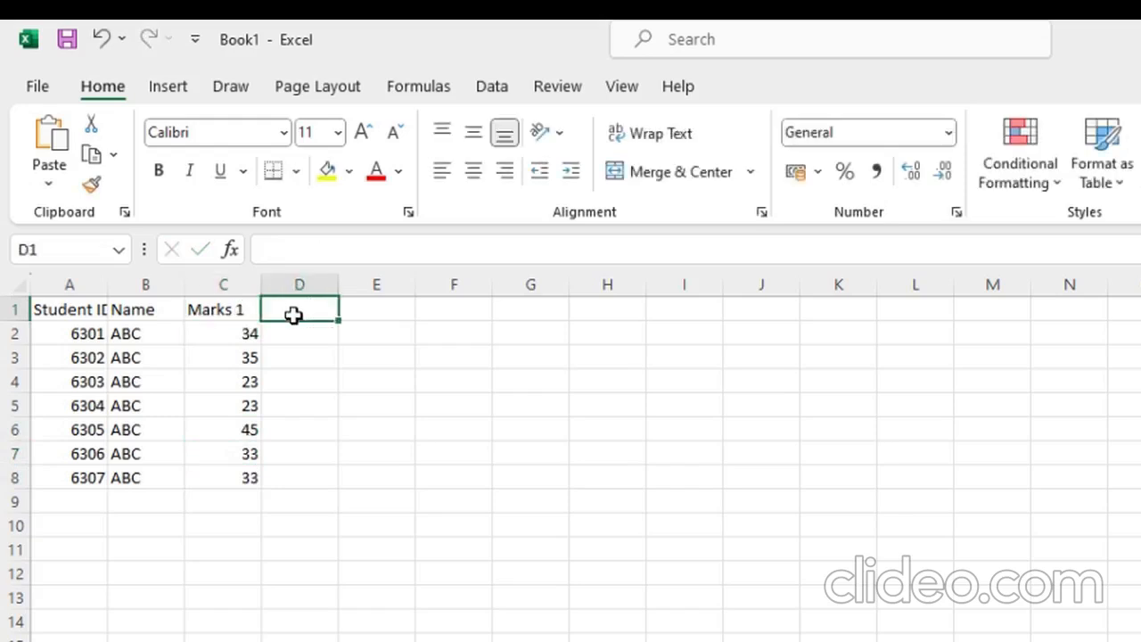
pyautogui.write('Marks 2')
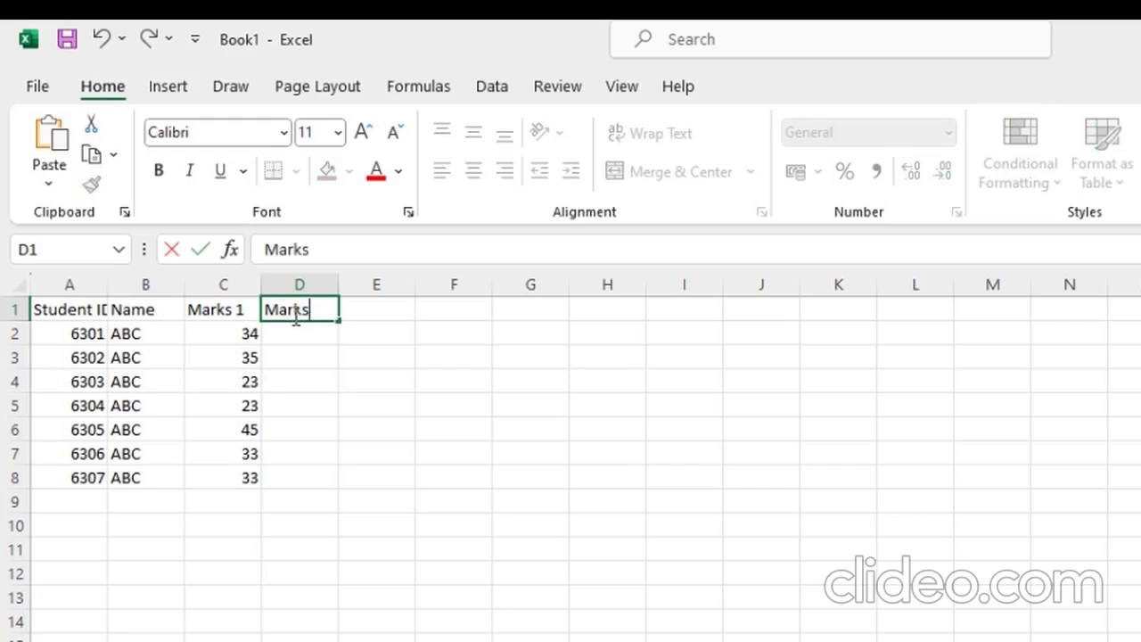
pyautogui.press('Return')
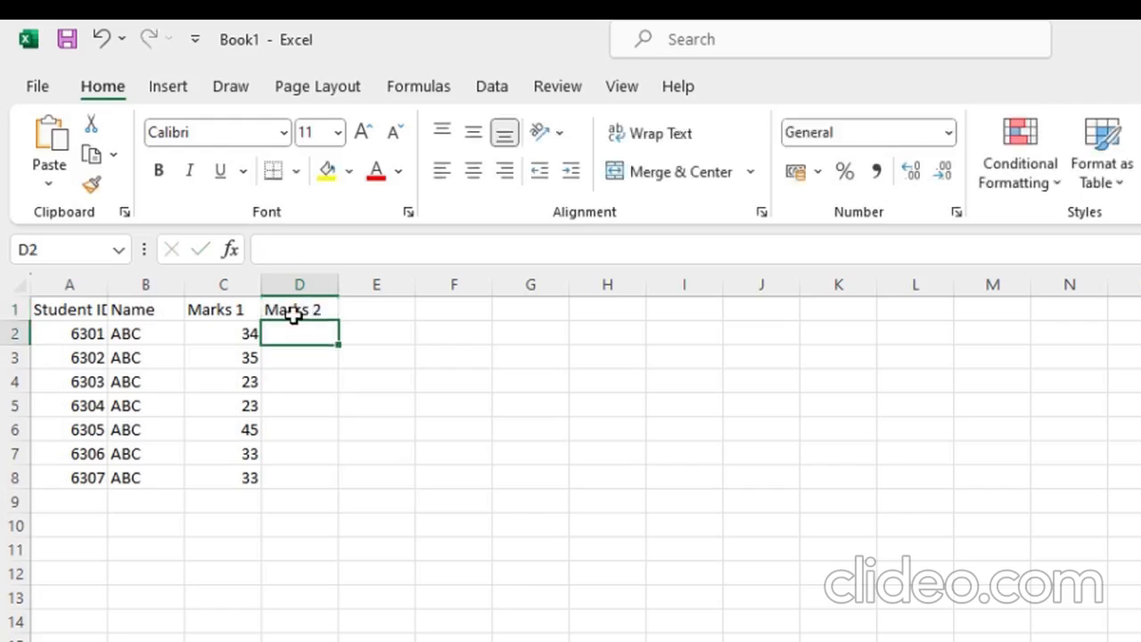
# Copy the Marks 1 values in C2:C8 into the Marks 2 column, cells D2:D8.
pyautogui.click(226, 333)
pyautogui.moveTo(255, 344); pyautogui.dragTo(245, 481)
pyautogui.hotkey('ctrl', 'c')
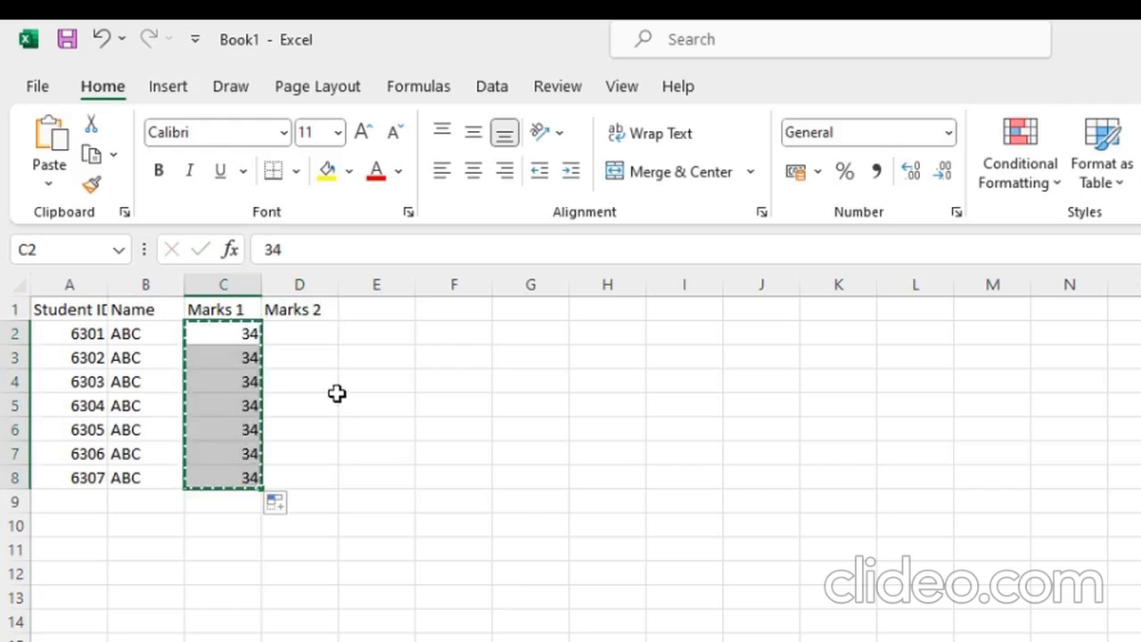
pyautogui.click(323, 334)
pyautogui.hotkey('ctrl', 'v')
pyautogui.click(369, 333)
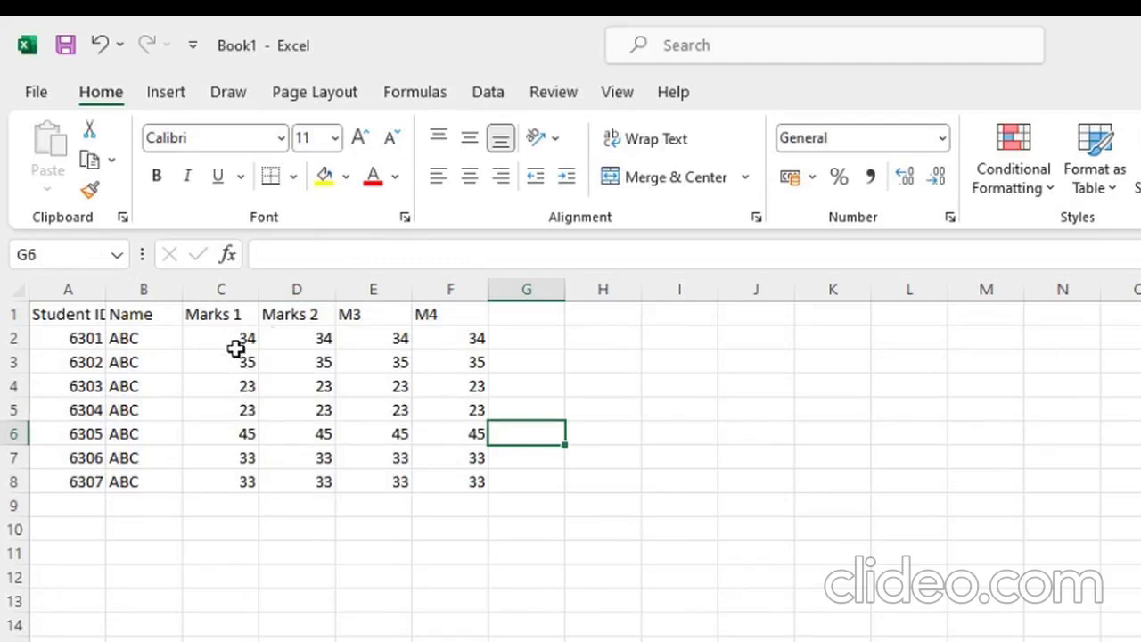
# Enter the heading "Total" in cell G1, beside the M4 column.
pyautogui.click(237, 343)
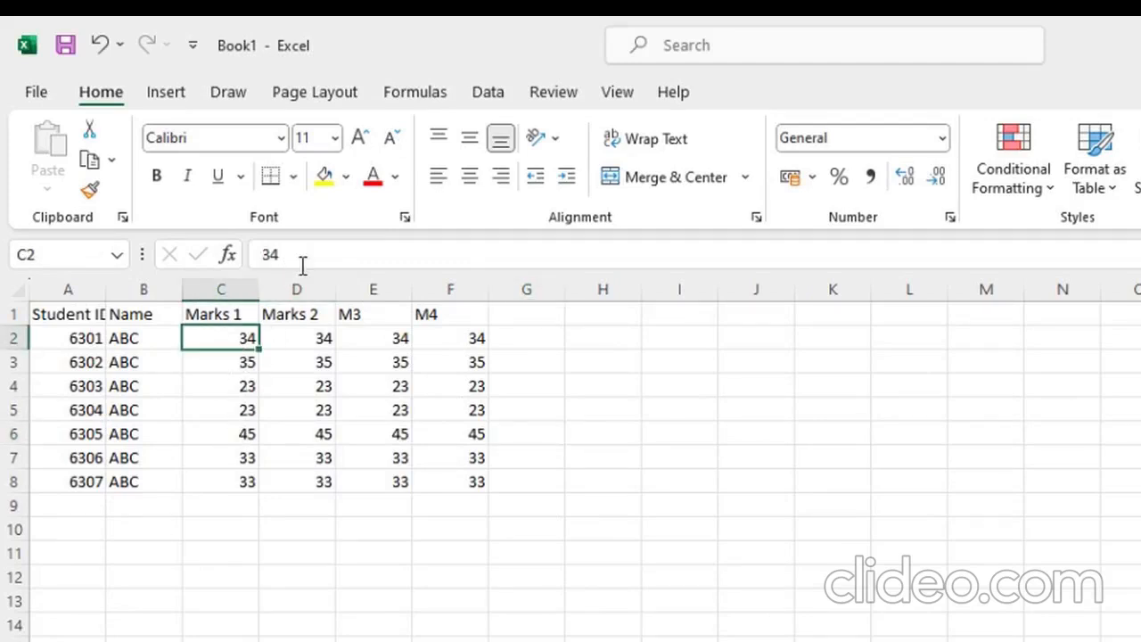
pyautogui.click(542, 340)
pyautogui.click(551, 320)
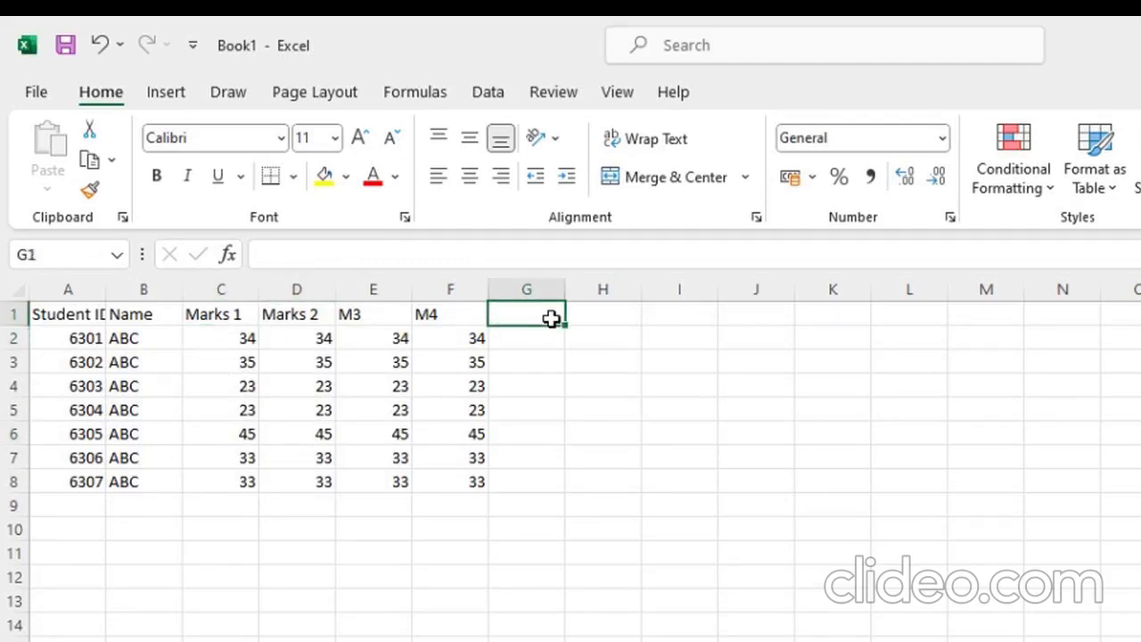
pyautogui.write('Total')
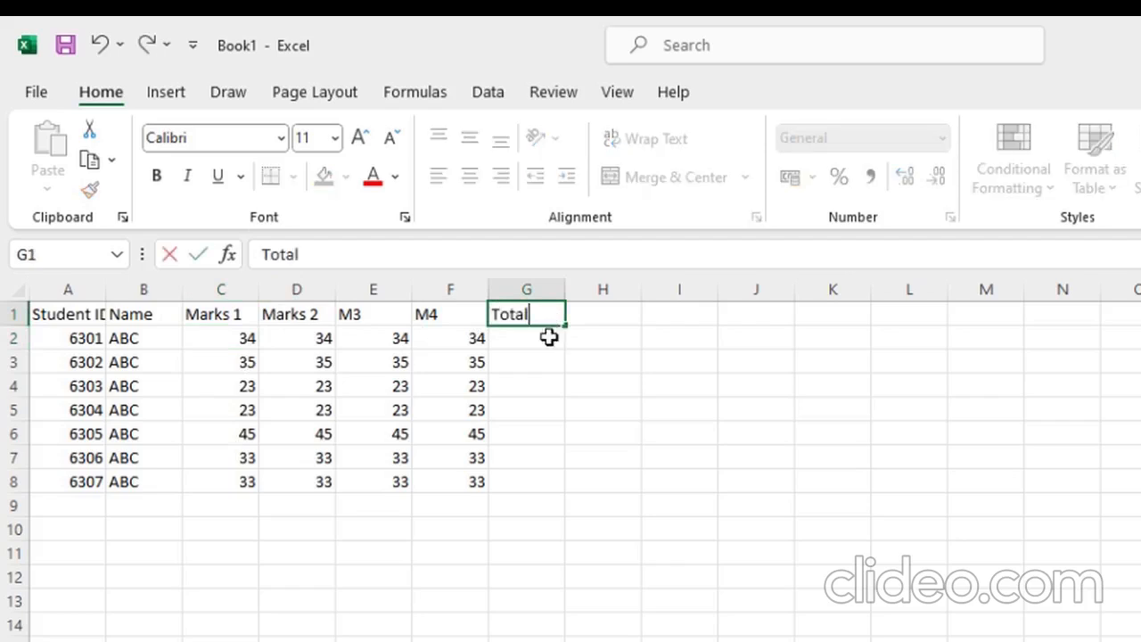
pyautogui.click(554, 343)
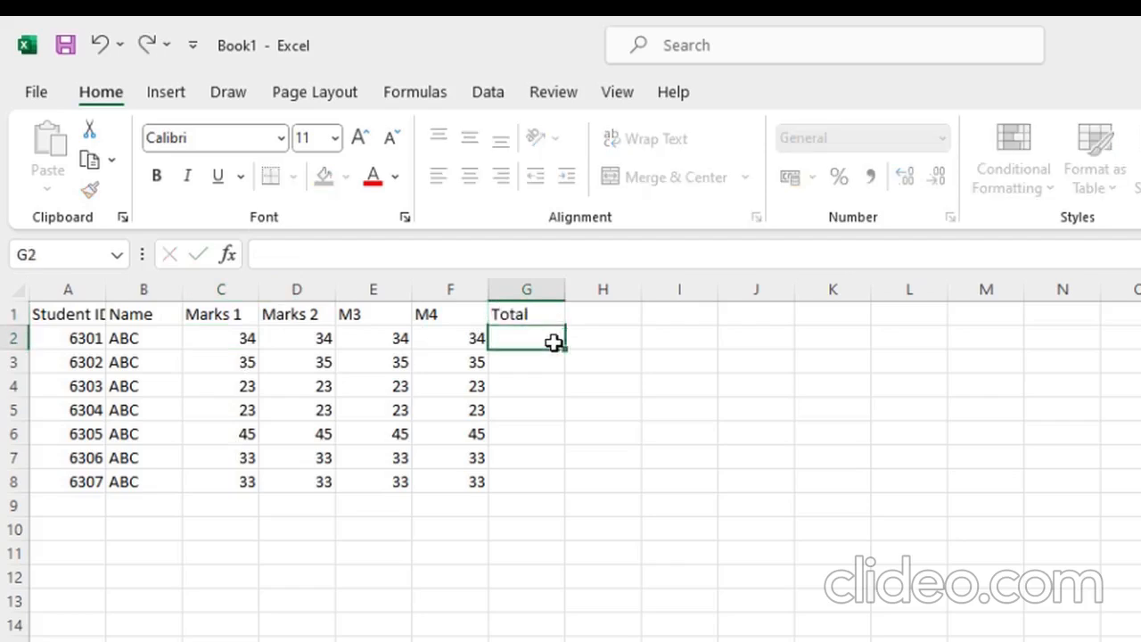
pyautogui.click(197, 336)
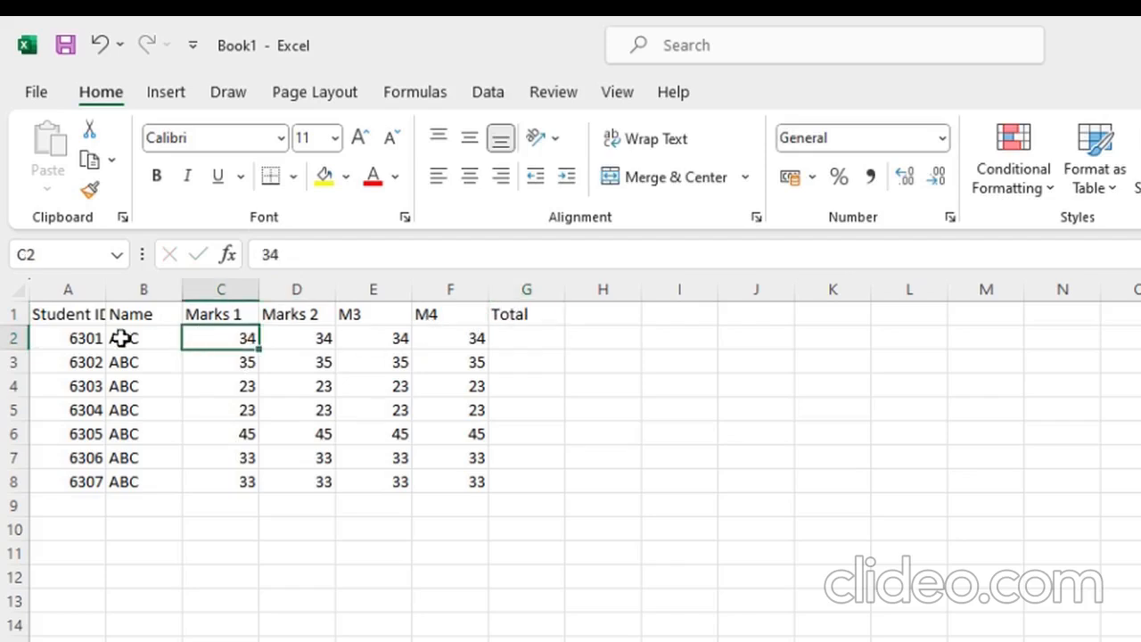
pyautogui.click(484, 337)
pyautogui.click(239, 335)
pyautogui.click(527, 331)
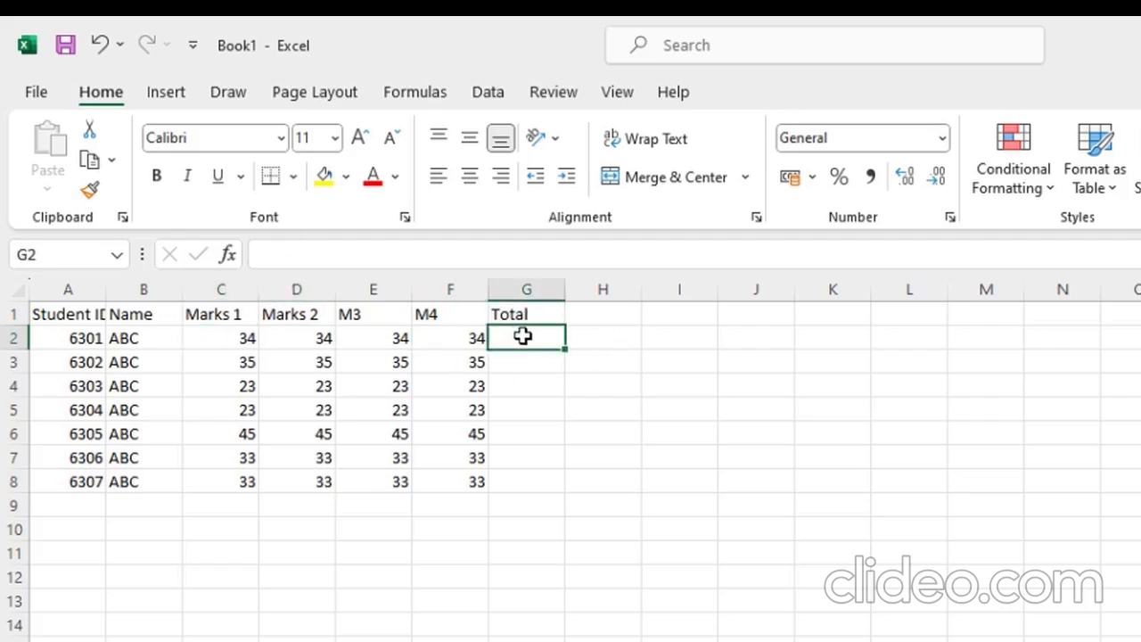
pyautogui.click(406, 256)
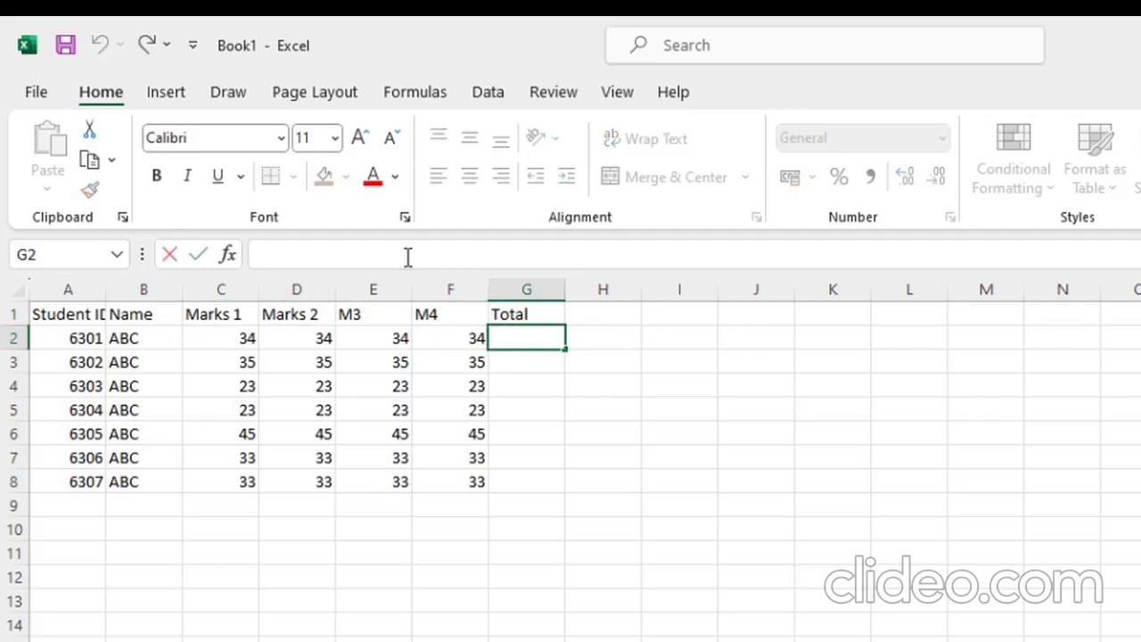
pyautogui.write('SUM')
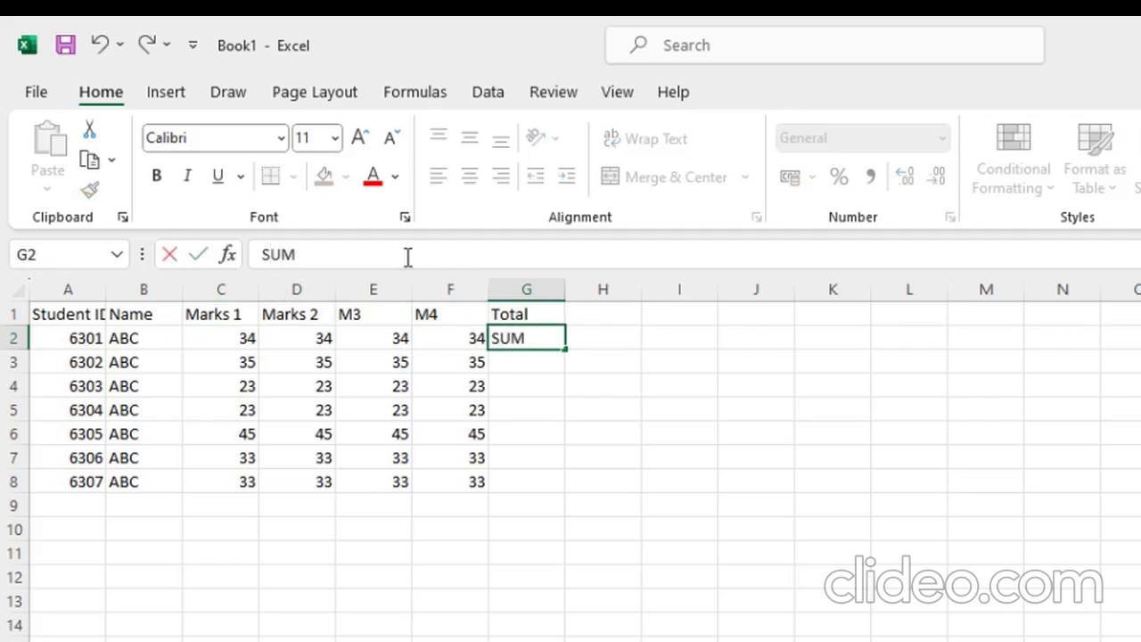
pyautogui.press('BackSpace')
pyautogui.press('BackSpace')
pyautogui.press('BackSpace')
# Try to start a SUM function in cell G2 by entering =SU.
pyautogui.write('=')
pyautogui.press('BackSpace')
pyautogui.write('=SU')
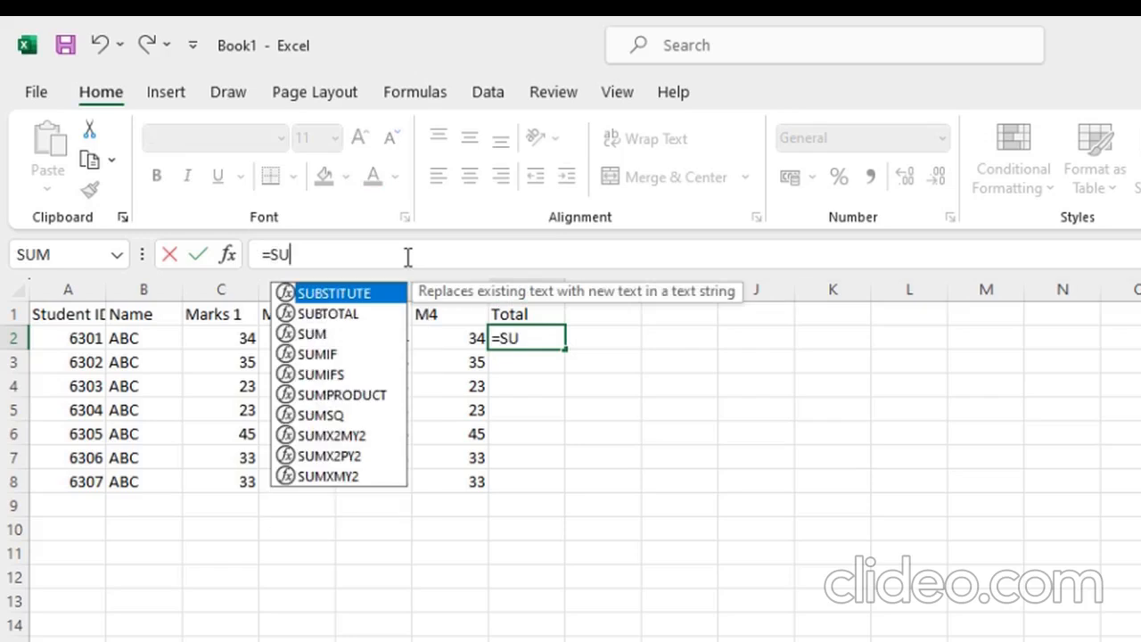
pyautogui.press('Down')
pyautogui.press('Down')
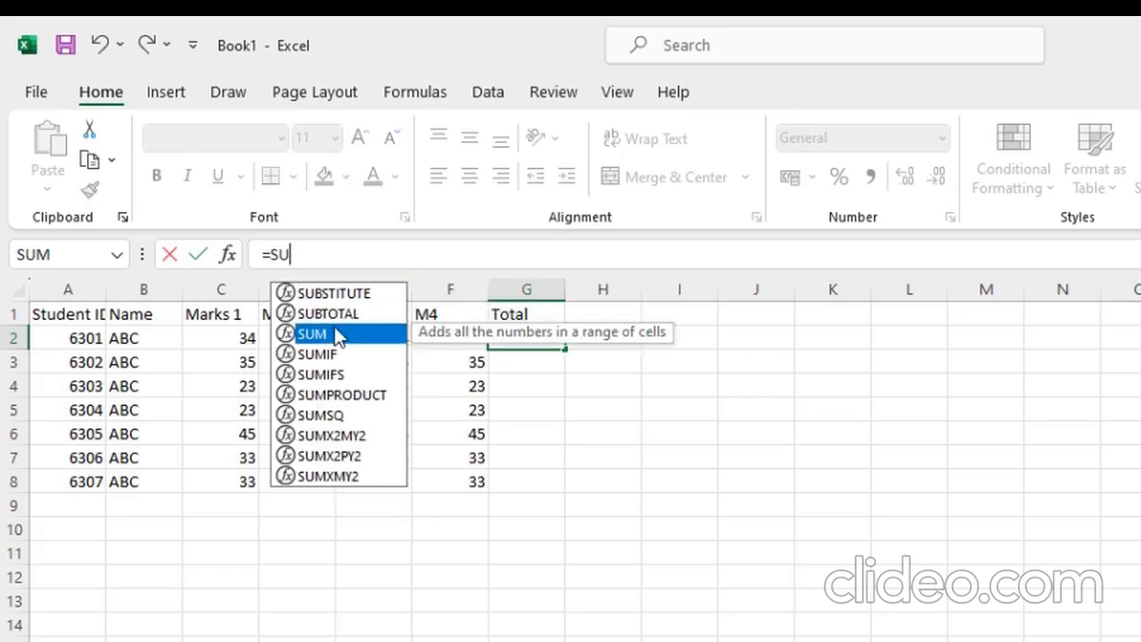
pyautogui.press('Return')
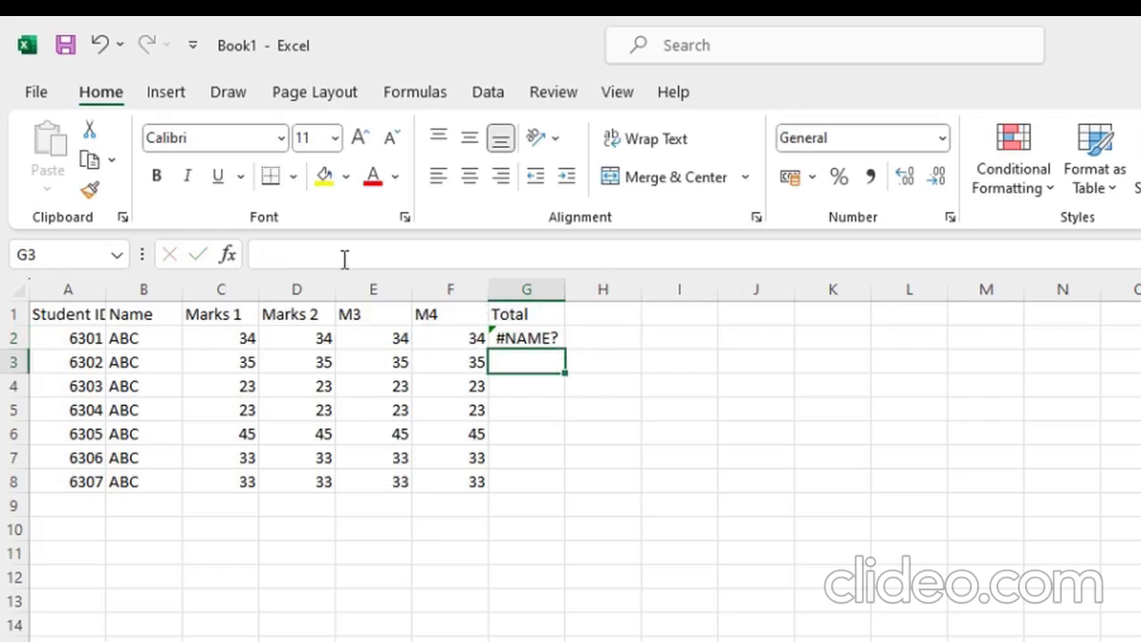
# Complete the Total formula in cell G2 as =SUM(C2:F2), adding the first student's four marks.
pyautogui.doubleClick(524, 338)
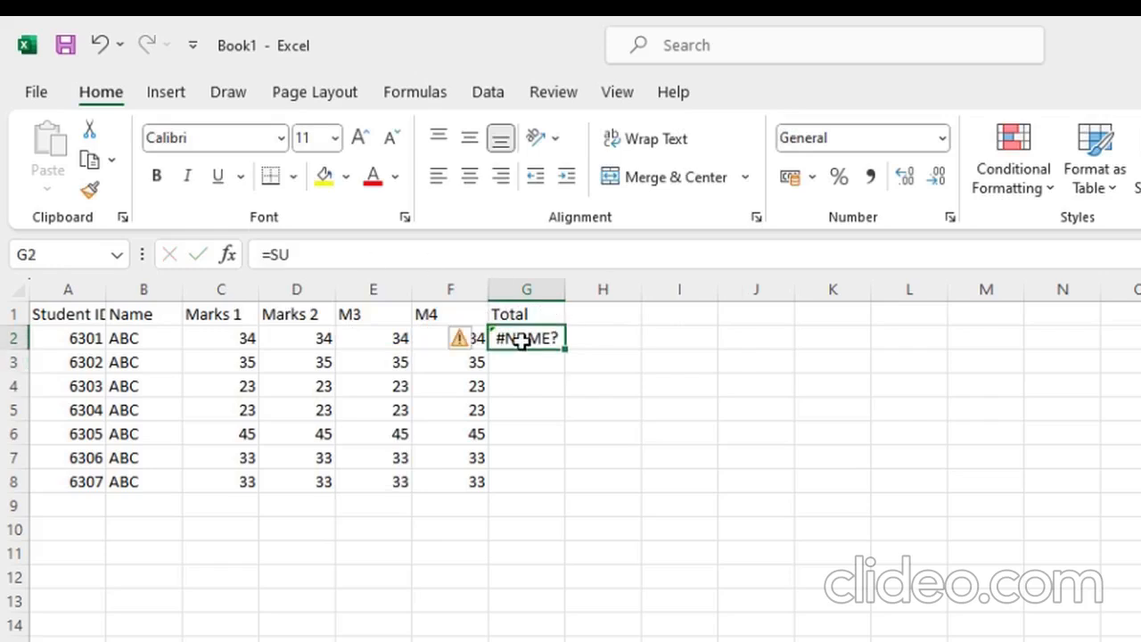
pyautogui.click(430, 278)
pyautogui.click(520, 337)
pyautogui.click(394, 259)
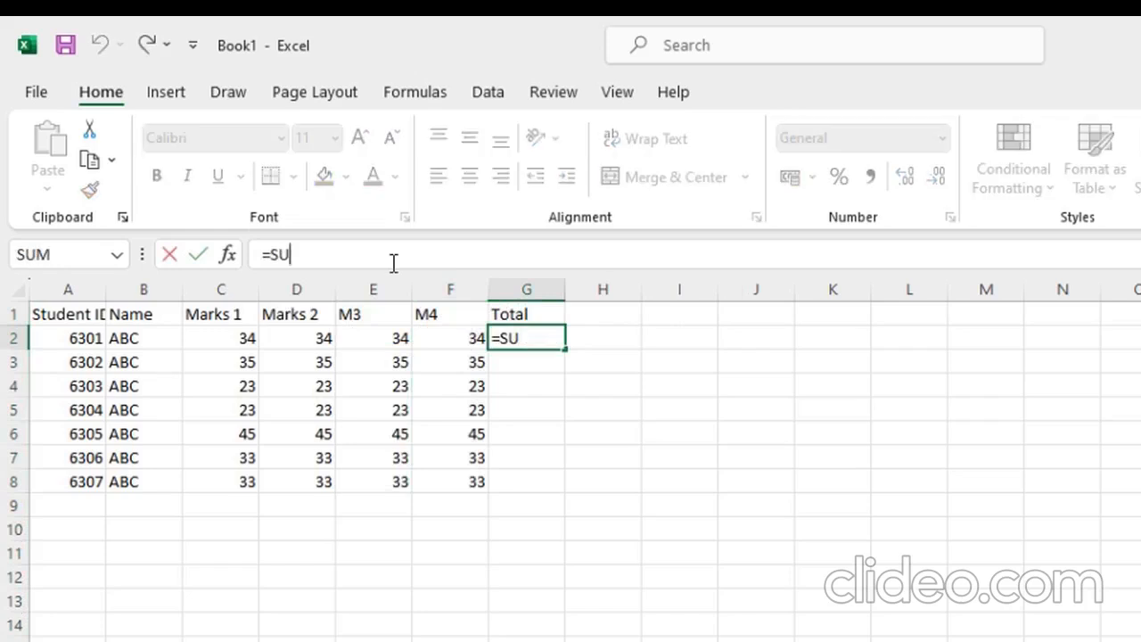
pyautogui.write('M')
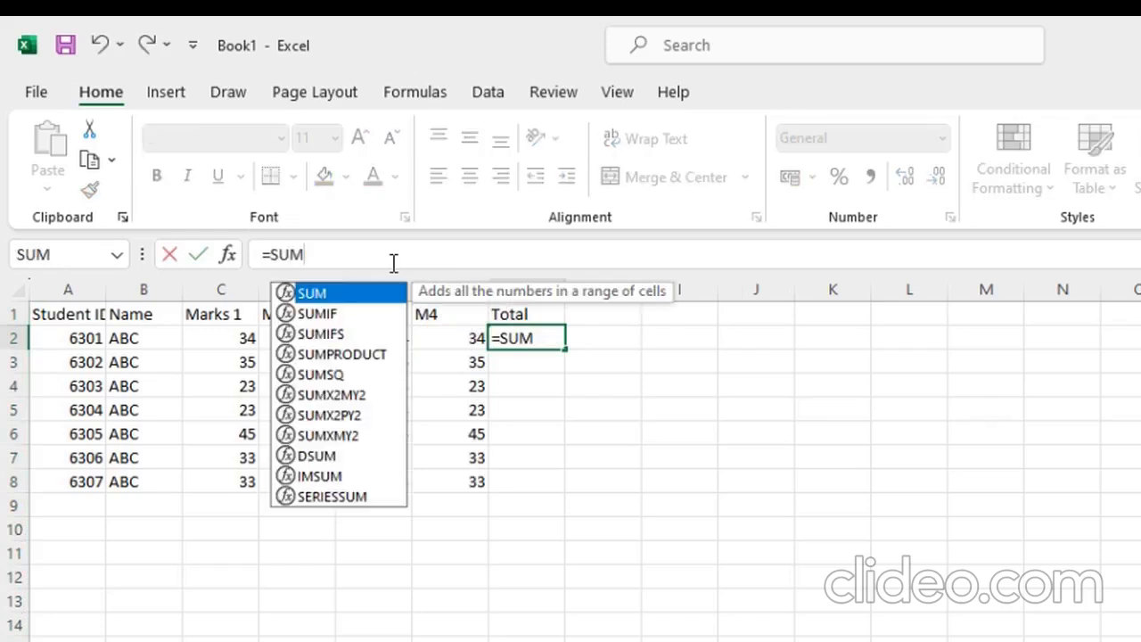
pyautogui.write('(')
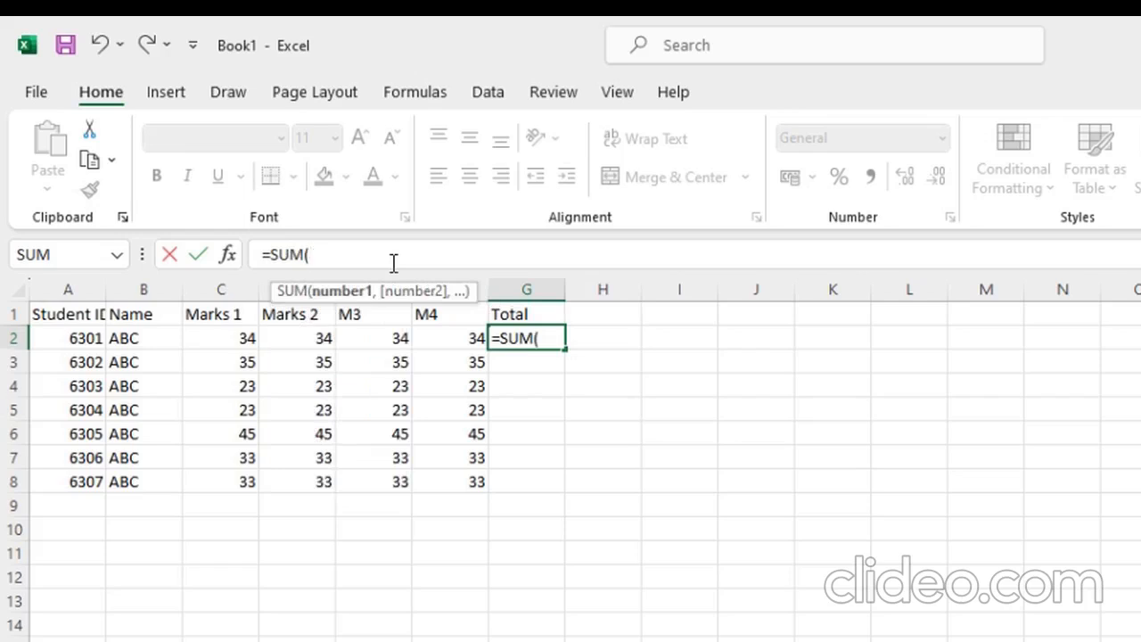
pyautogui.click(256, 336)
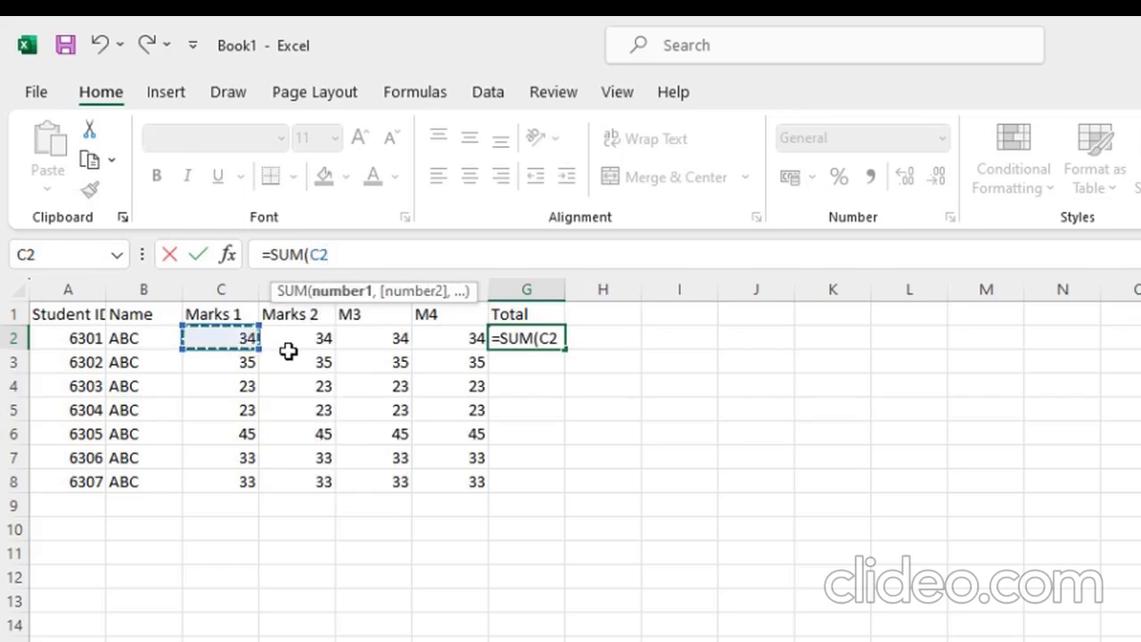
pyautogui.click(290, 348)
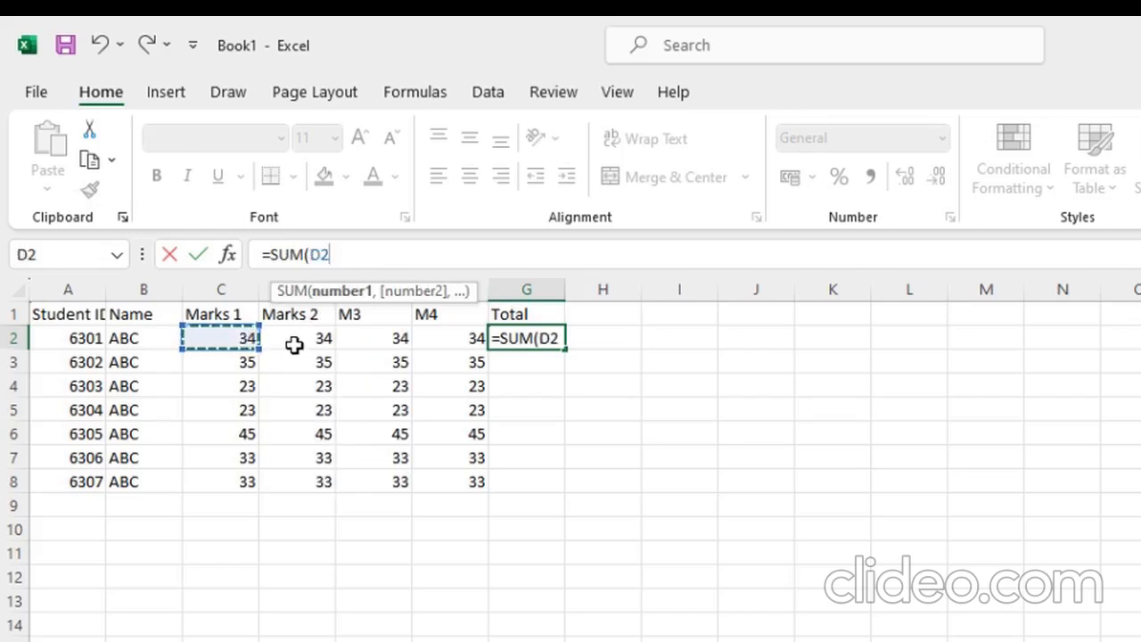
pyautogui.click(239, 340)
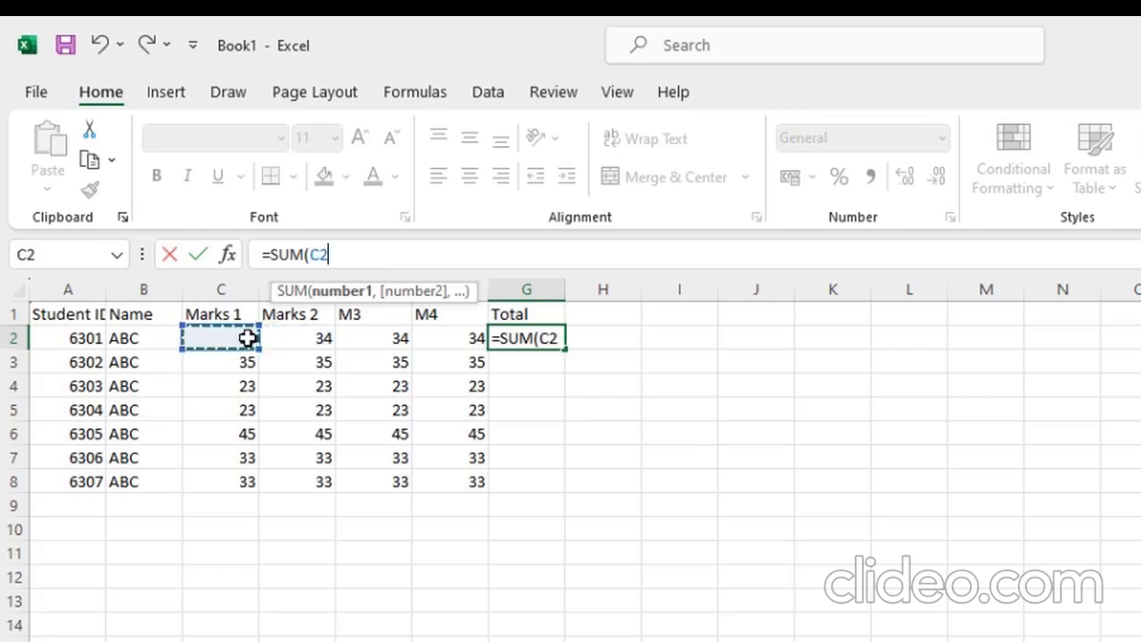
pyautogui.moveTo(265, 338); pyautogui.dragTo(443, 330)
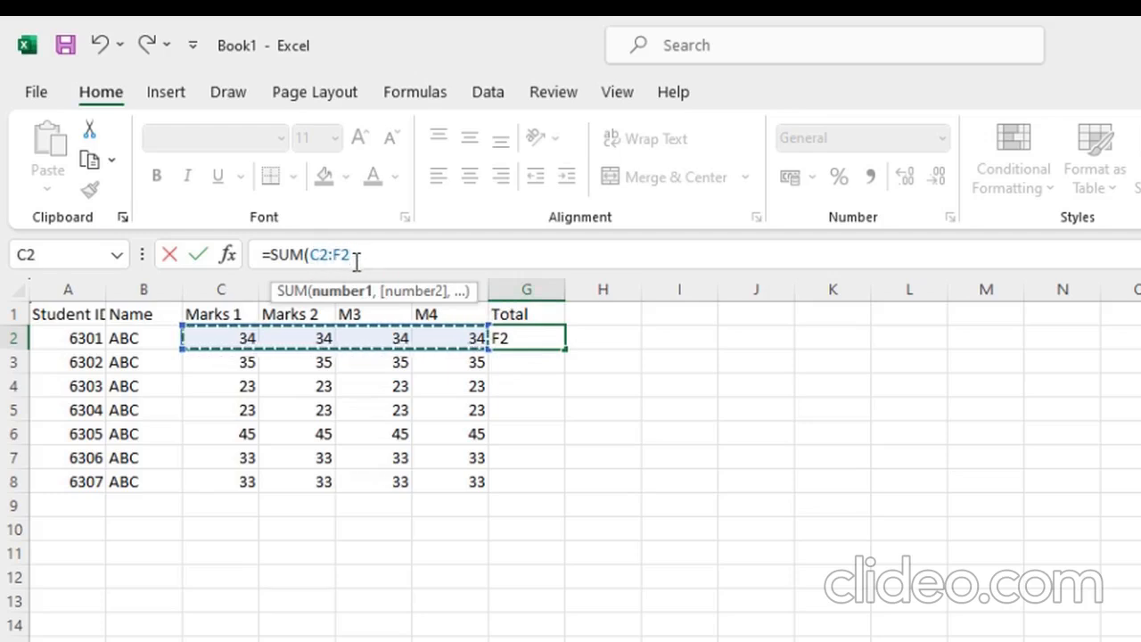
pyautogui.write(')')
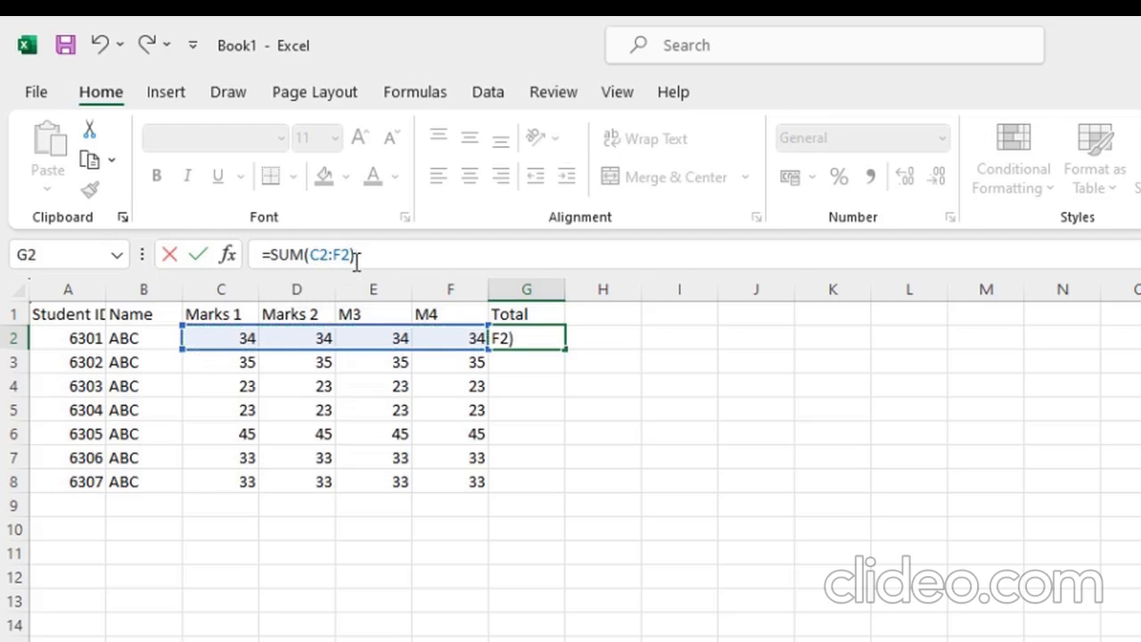
pyautogui.press('Return')
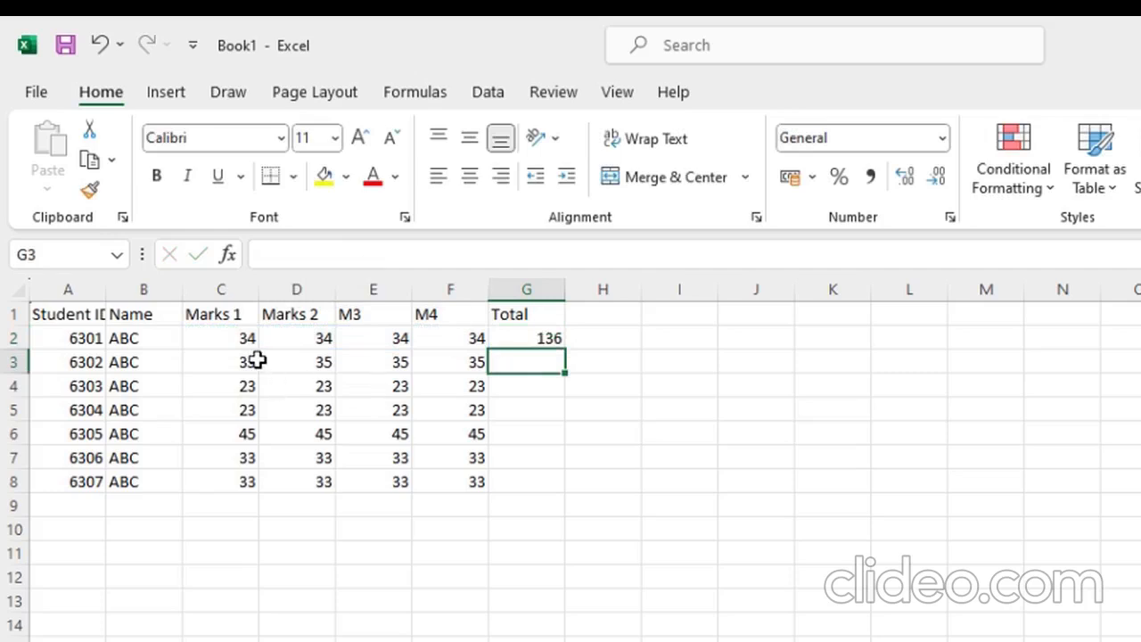
pyautogui.click(287, 253)
pyautogui.click(383, 453)
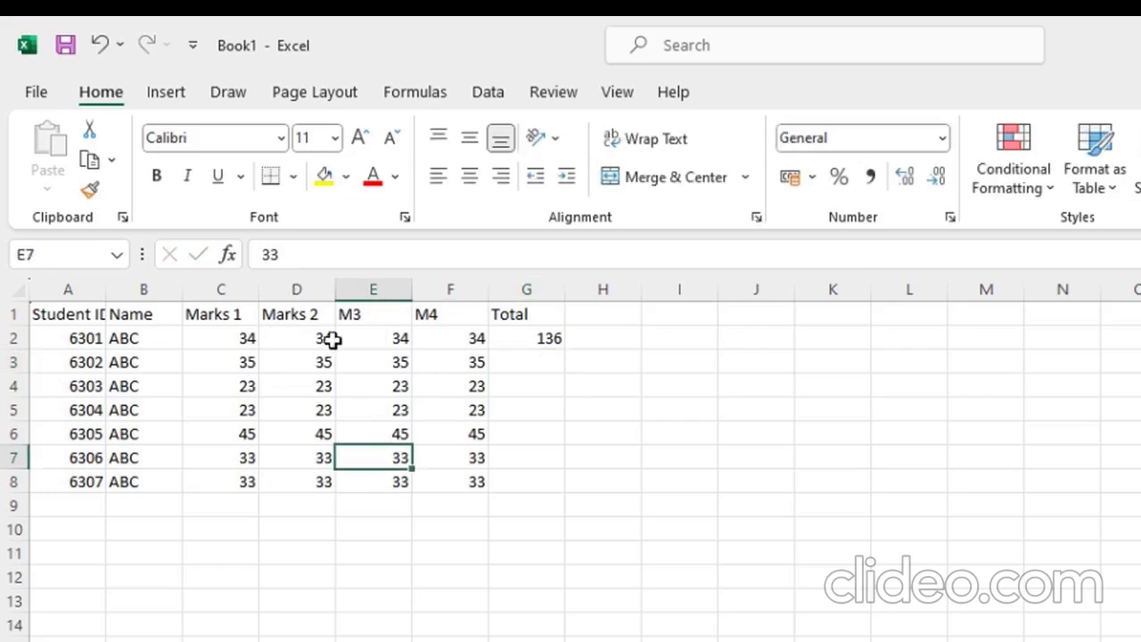
pyautogui.click(561, 365)
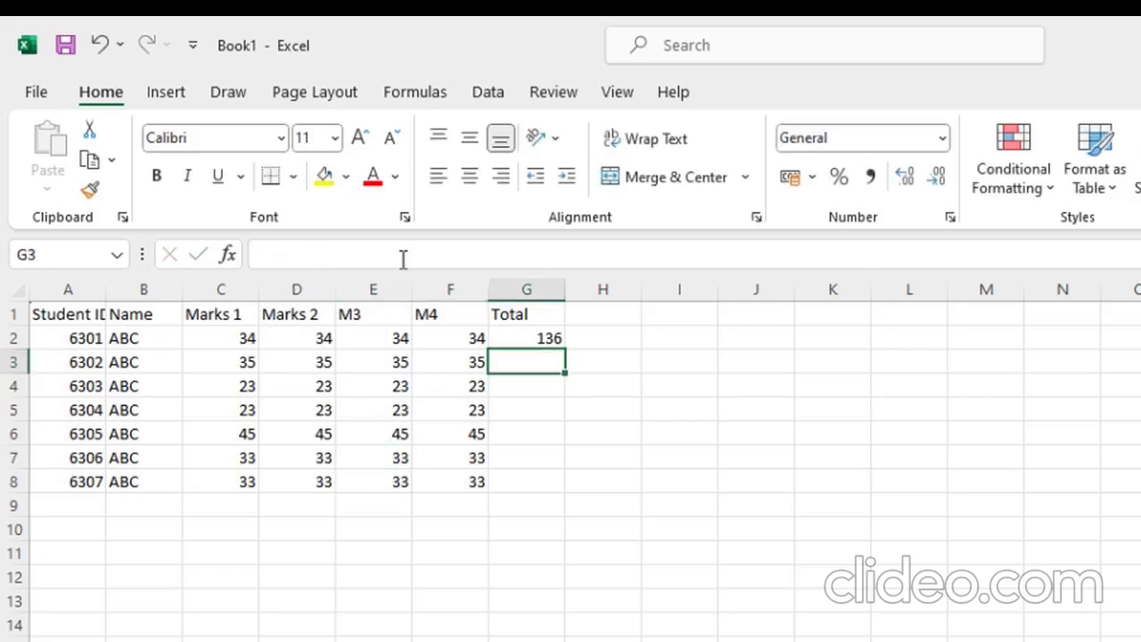
pyautogui.click(403, 258)
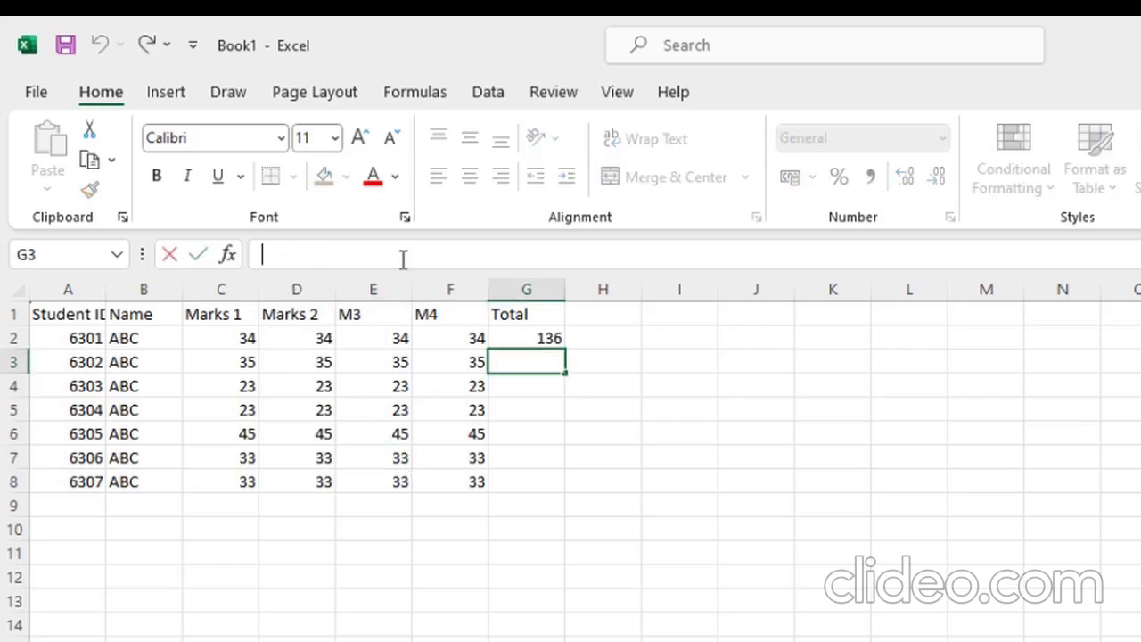
pyautogui.click(274, 366)
# Begin the second student's total by entering =SUM in cell G3.
pyautogui.click(519, 363)
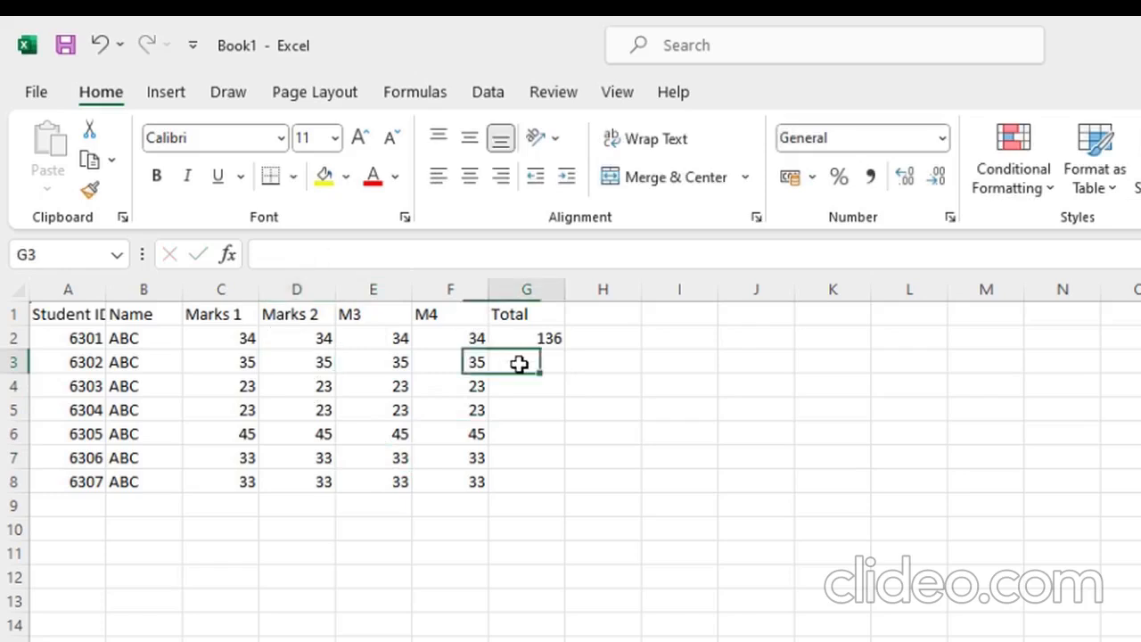
pyautogui.click(367, 262)
pyautogui.write('SUM')
pyautogui.press('BackSpace')
pyautogui.press('BackSpace')
pyautogui.press('BackSpace')
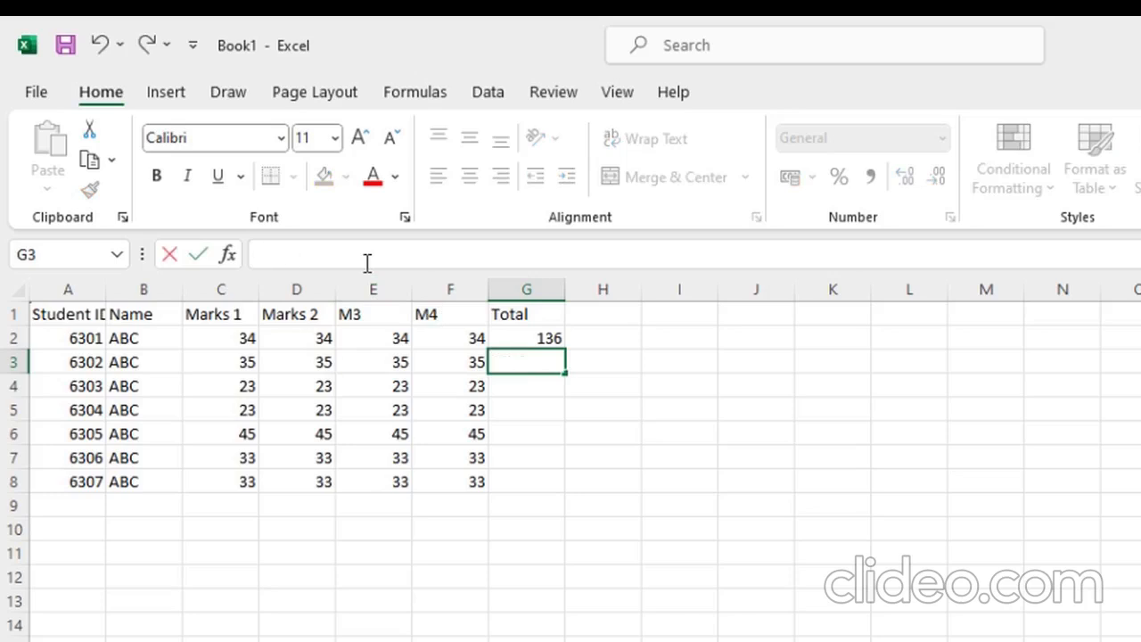
pyautogui.write('=SUM')
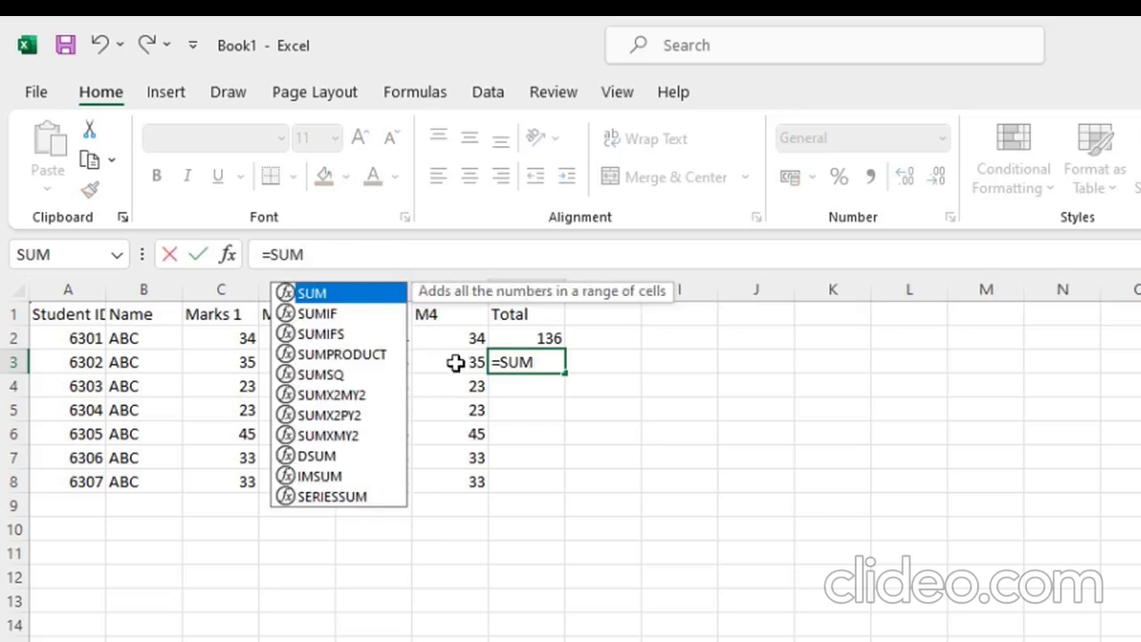
pyautogui.click(238, 361)
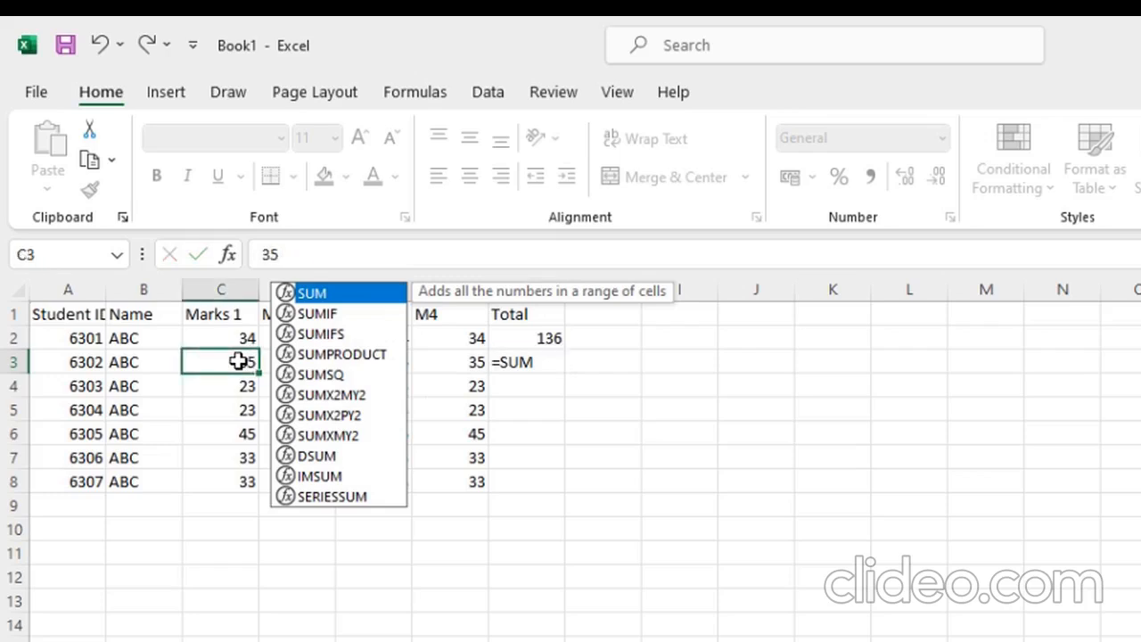
# Complete the Total formula in cell G3 as =SUM(C3:F3), covering the second student's four marks.
pyautogui.click(546, 373)
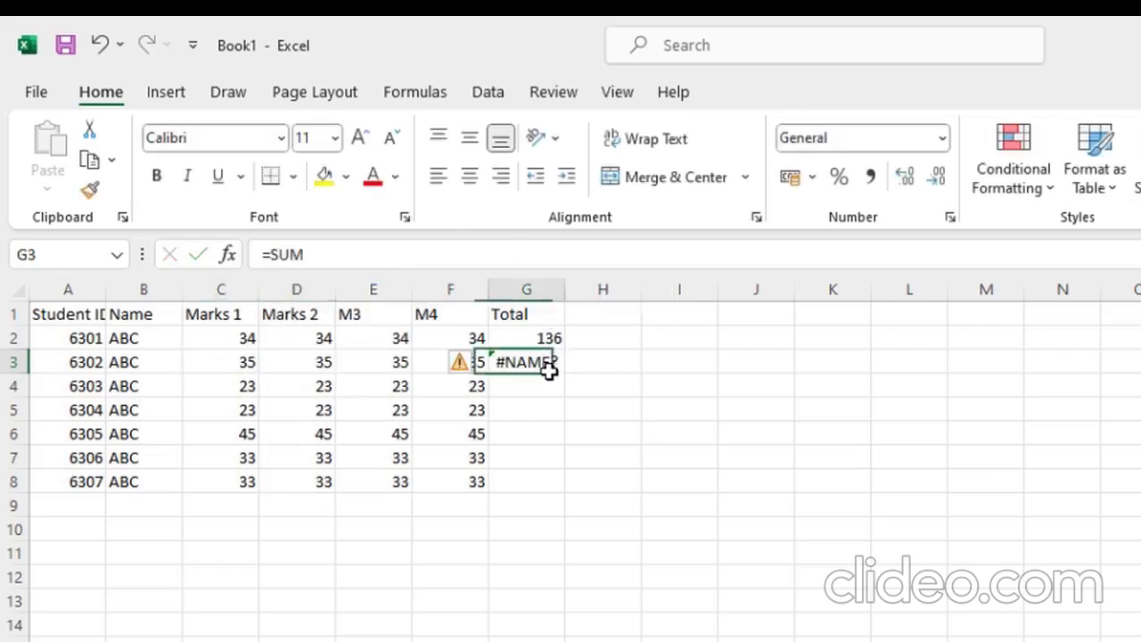
pyautogui.click(389, 251)
pyautogui.write('(')
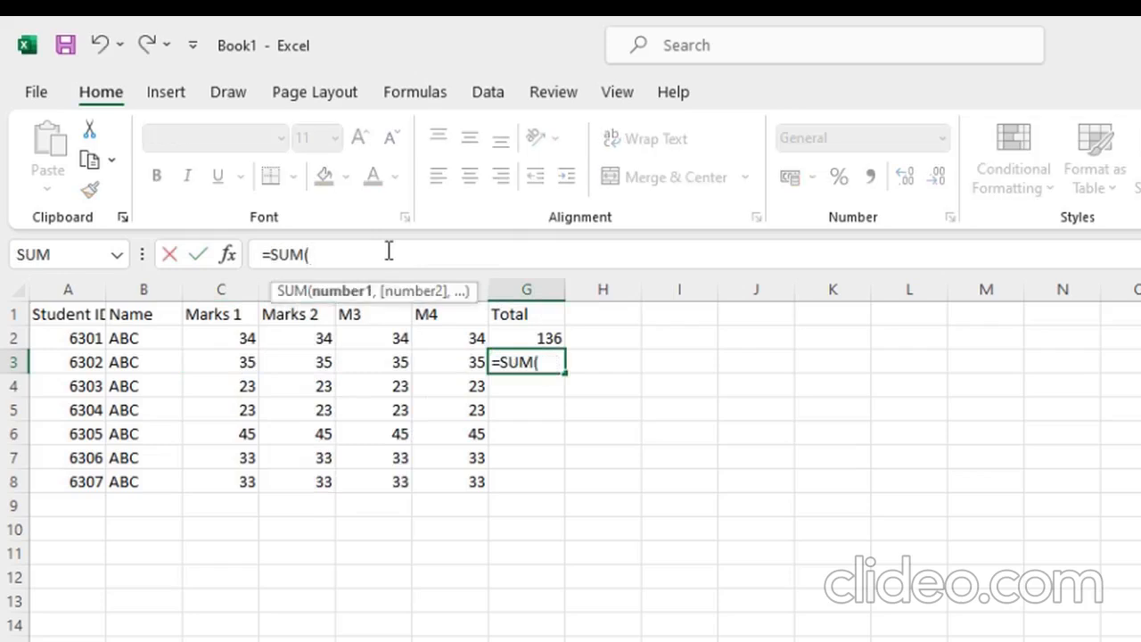
pyautogui.moveTo(224, 365); pyautogui.dragTo(450, 367)
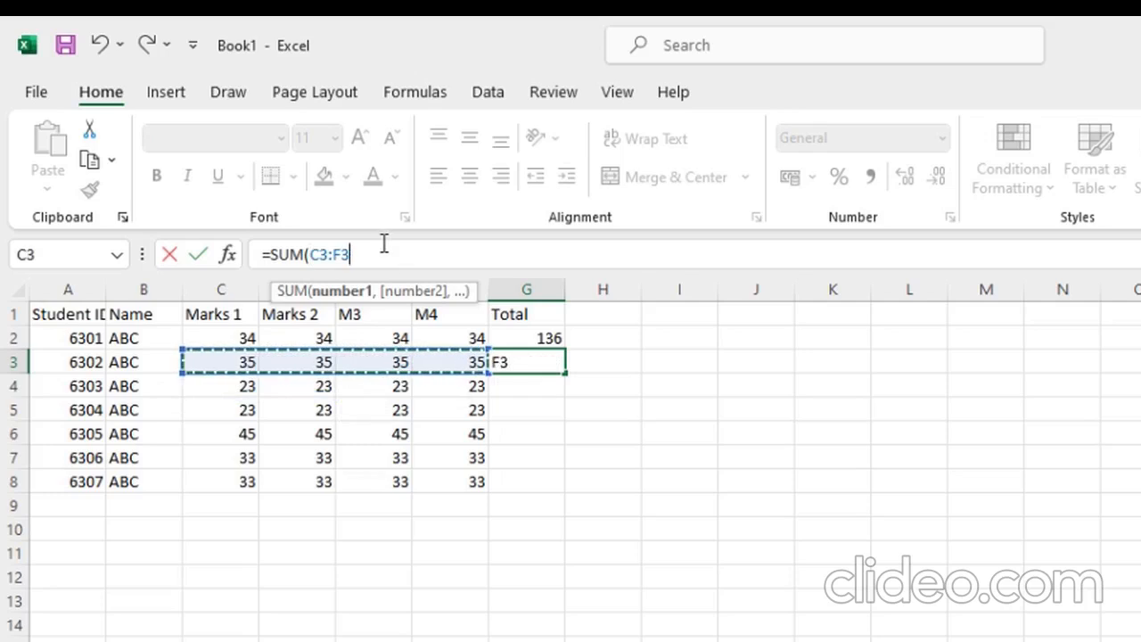
pyautogui.write(')')
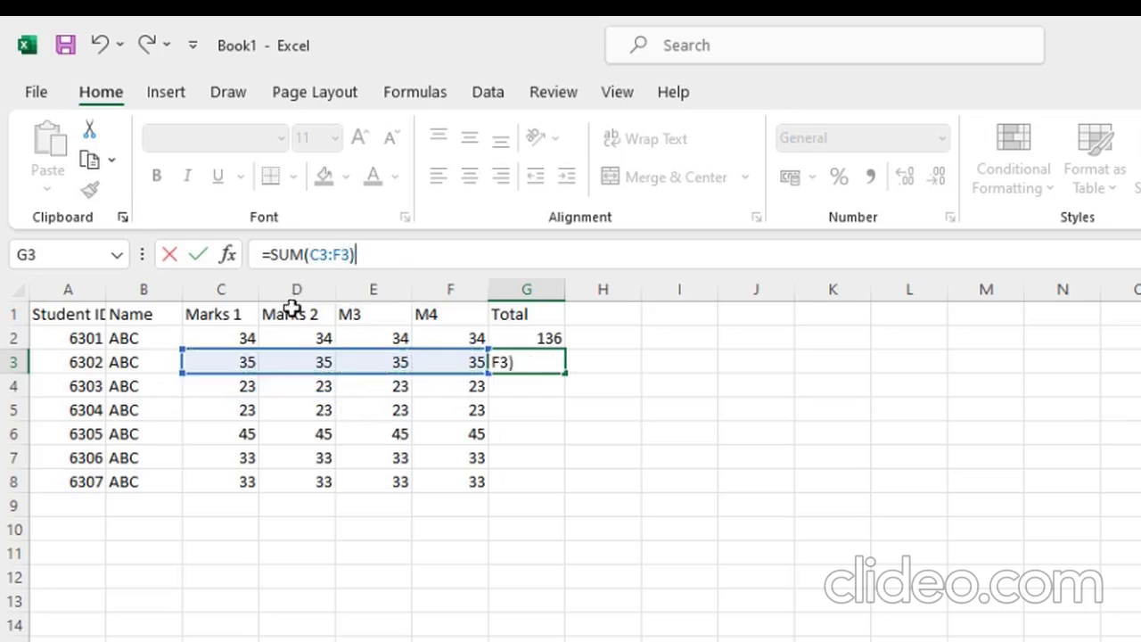
pyautogui.click(523, 410)
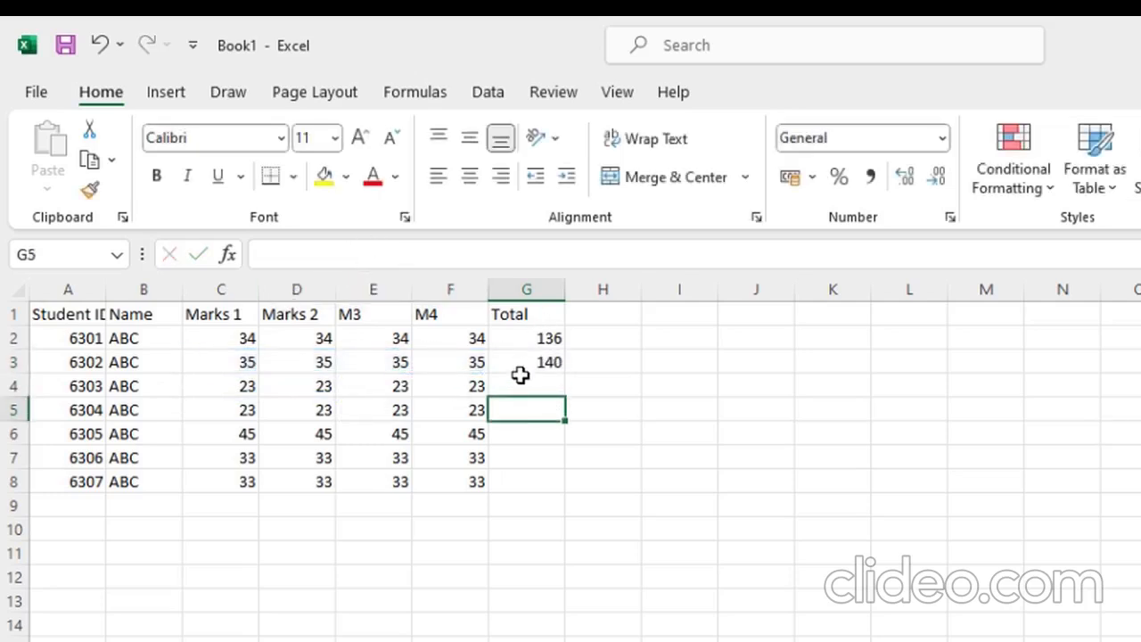
pyautogui.click(523, 370)
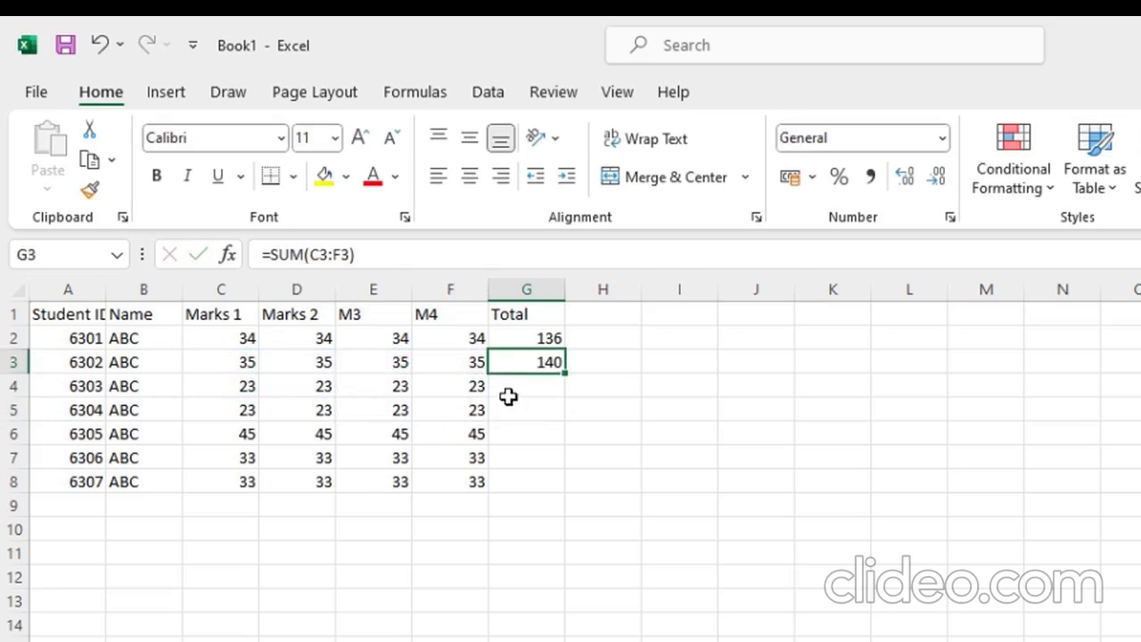
pyautogui.click(506, 390)
pyautogui.click(243, 381)
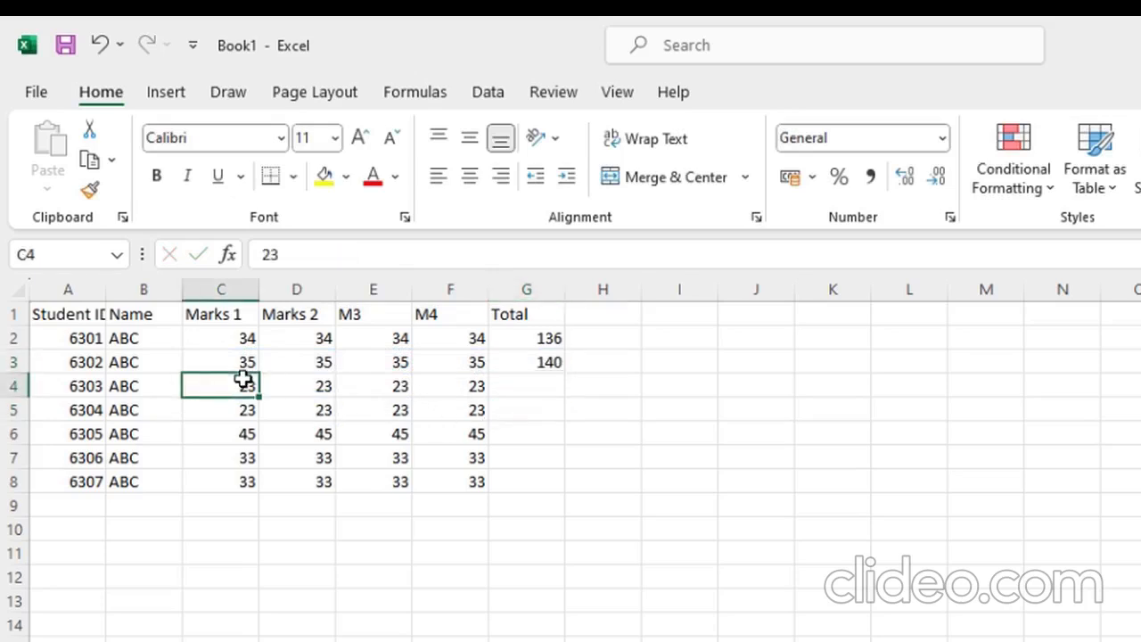
# Fill the Total formula from G3 into G4, and from G4 down through G8 for the remaining students.
pyautogui.click(548, 362)
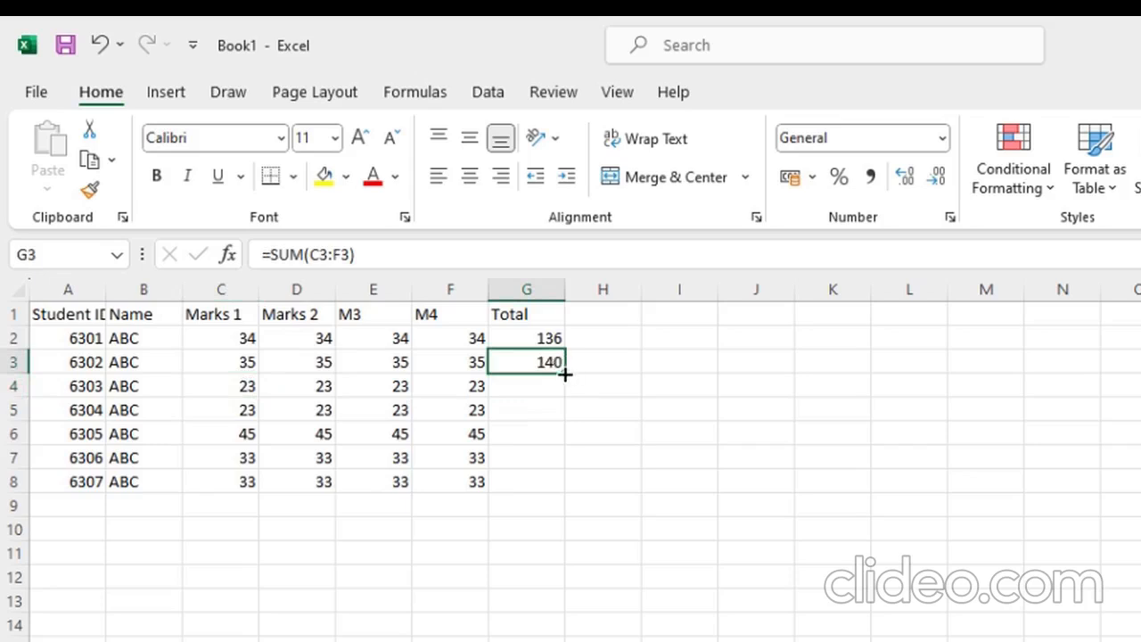
pyautogui.moveTo(562, 369); pyautogui.dragTo(561, 397)
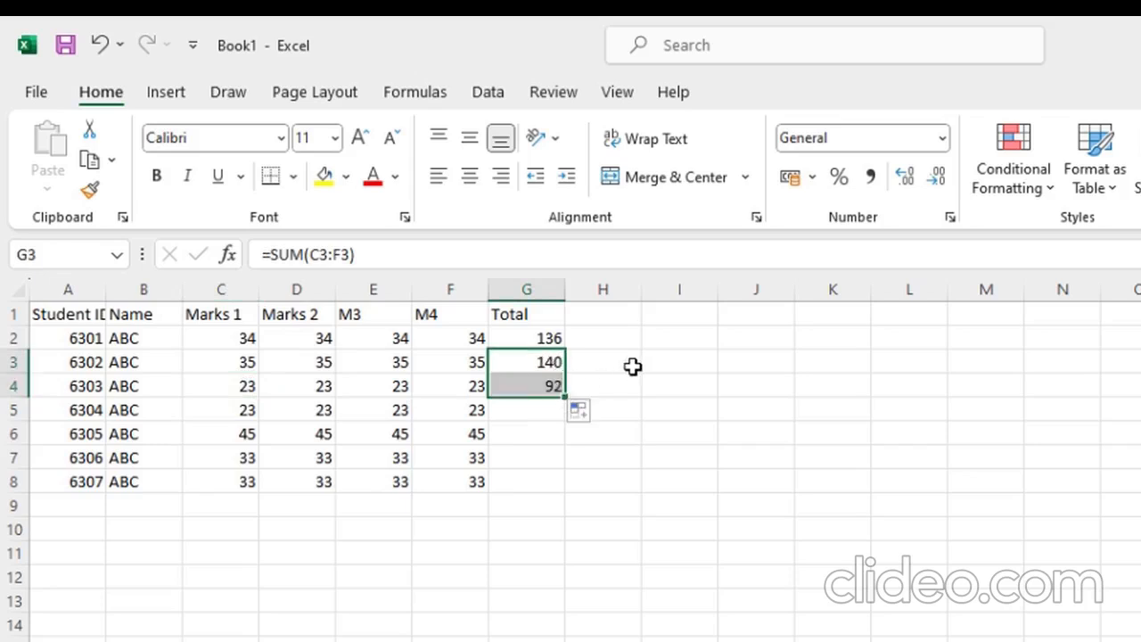
pyautogui.click(632, 366)
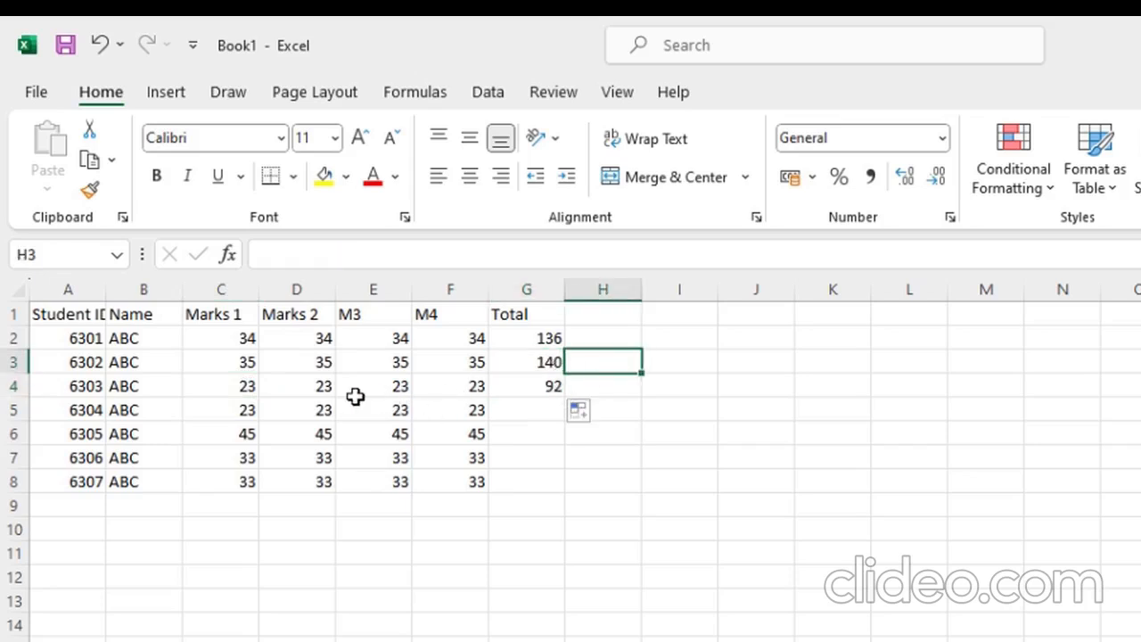
pyautogui.click(535, 389)
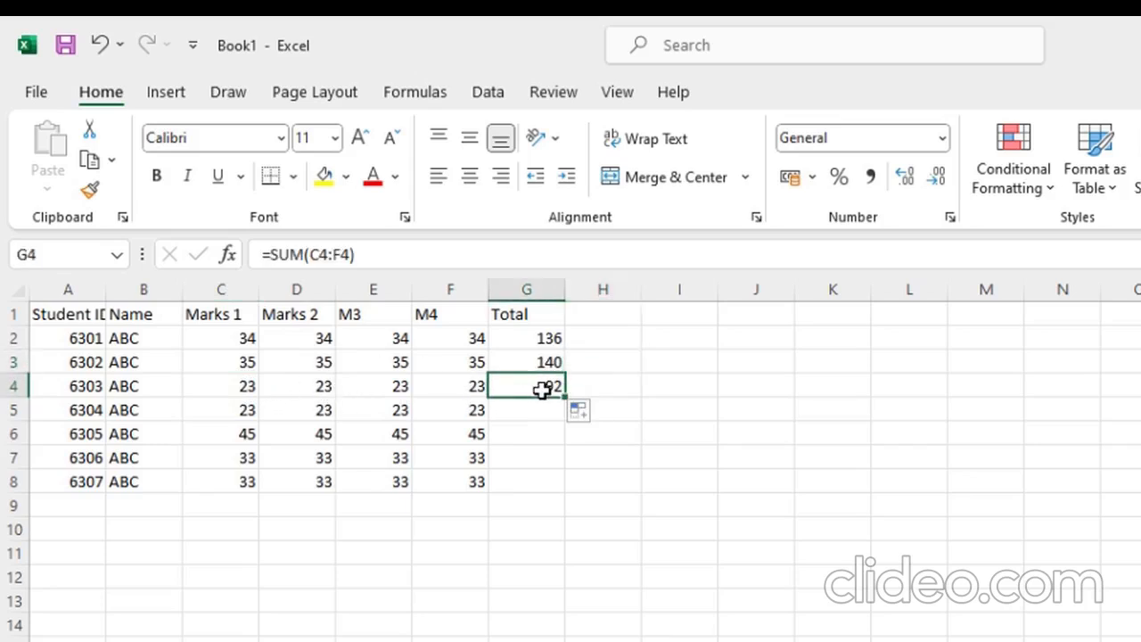
pyautogui.moveTo(563, 398); pyautogui.dragTo(548, 482)
pyautogui.click(654, 404)
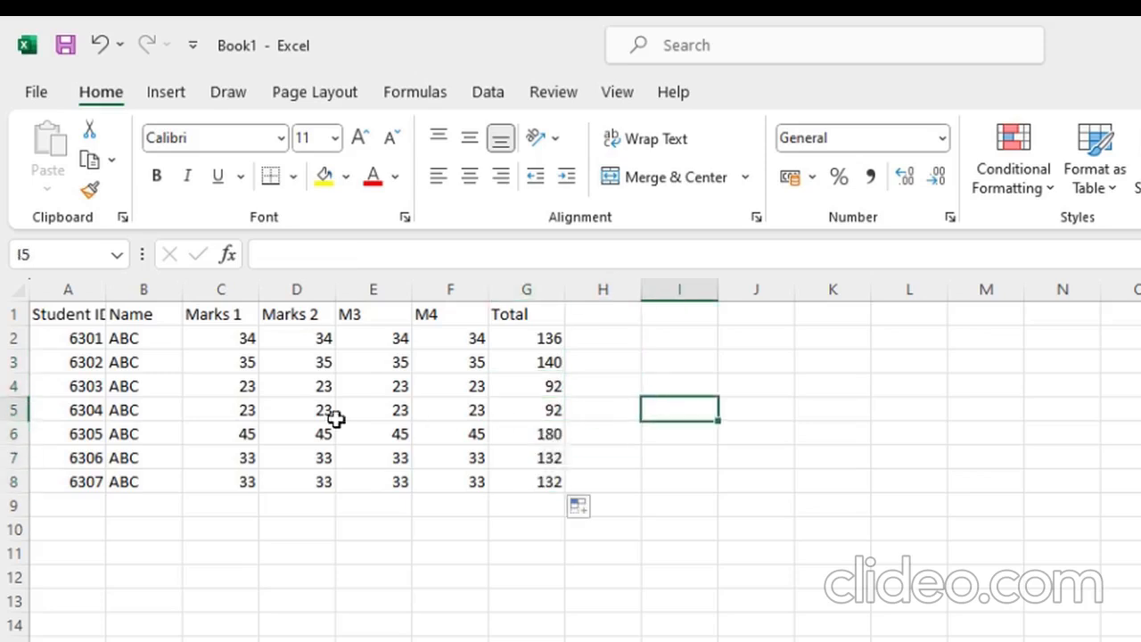
pyautogui.click(246, 416)
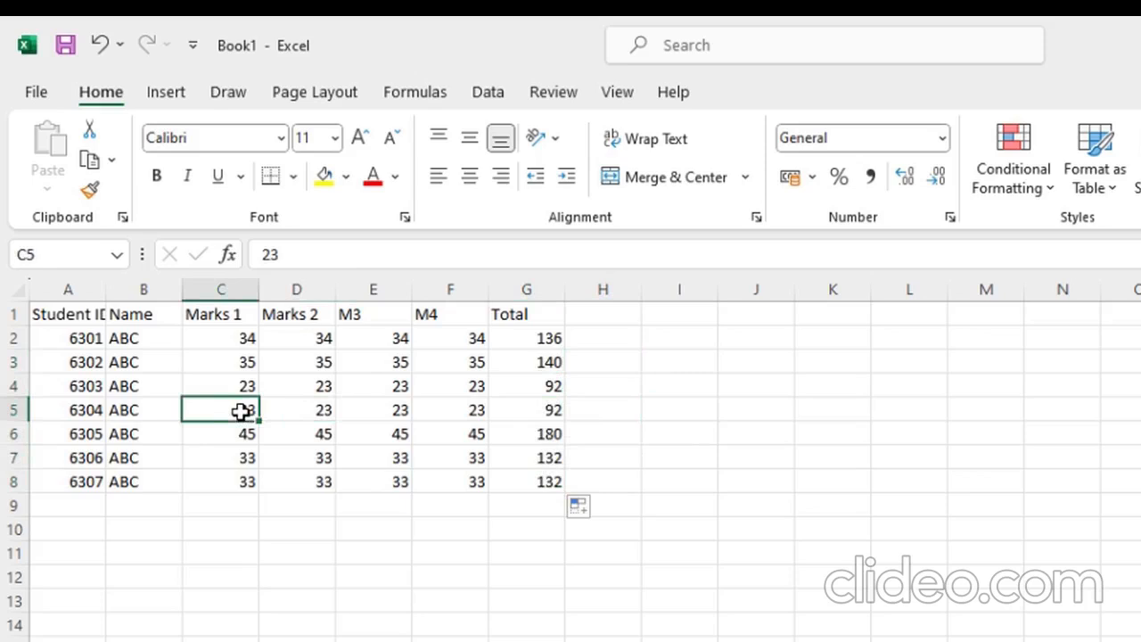
pyautogui.click(547, 364)
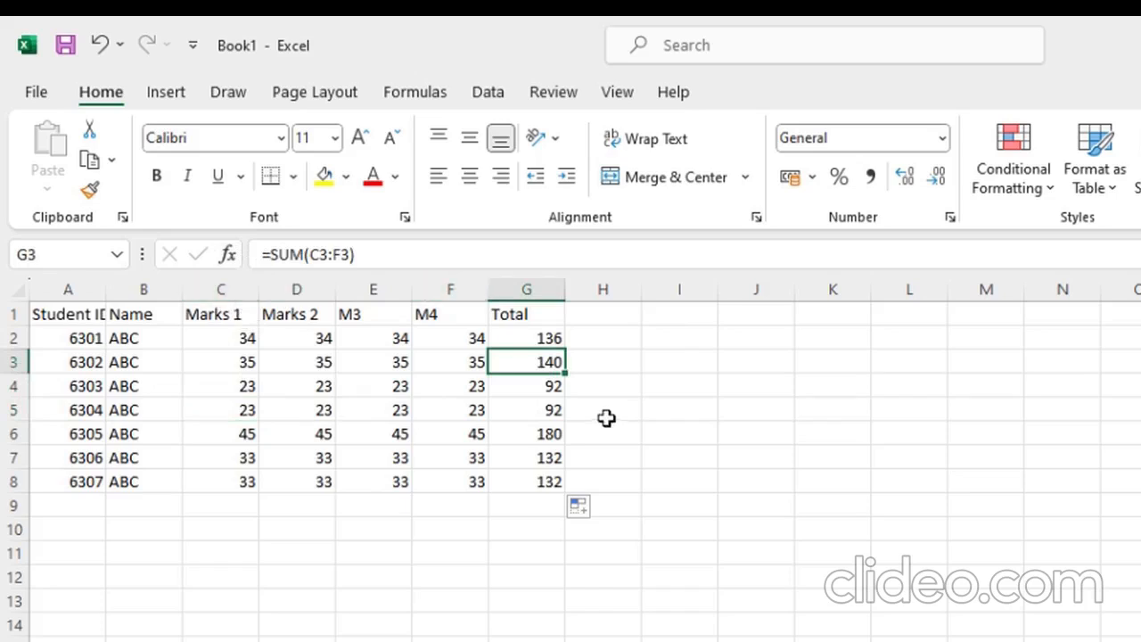
pyautogui.click(553, 381)
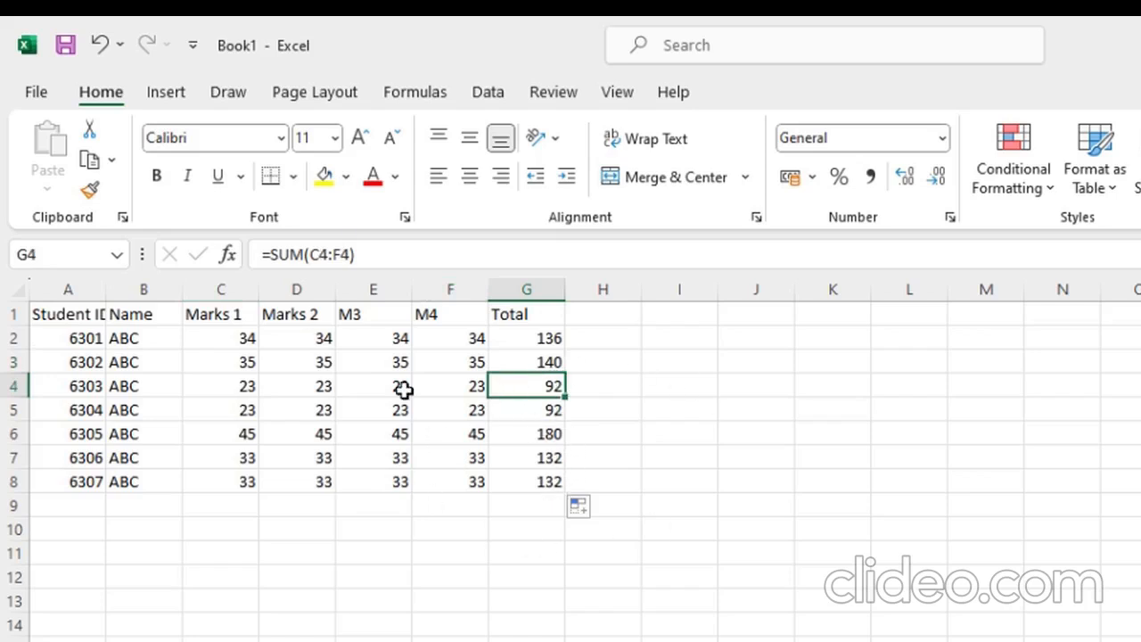
pyautogui.click(225, 341)
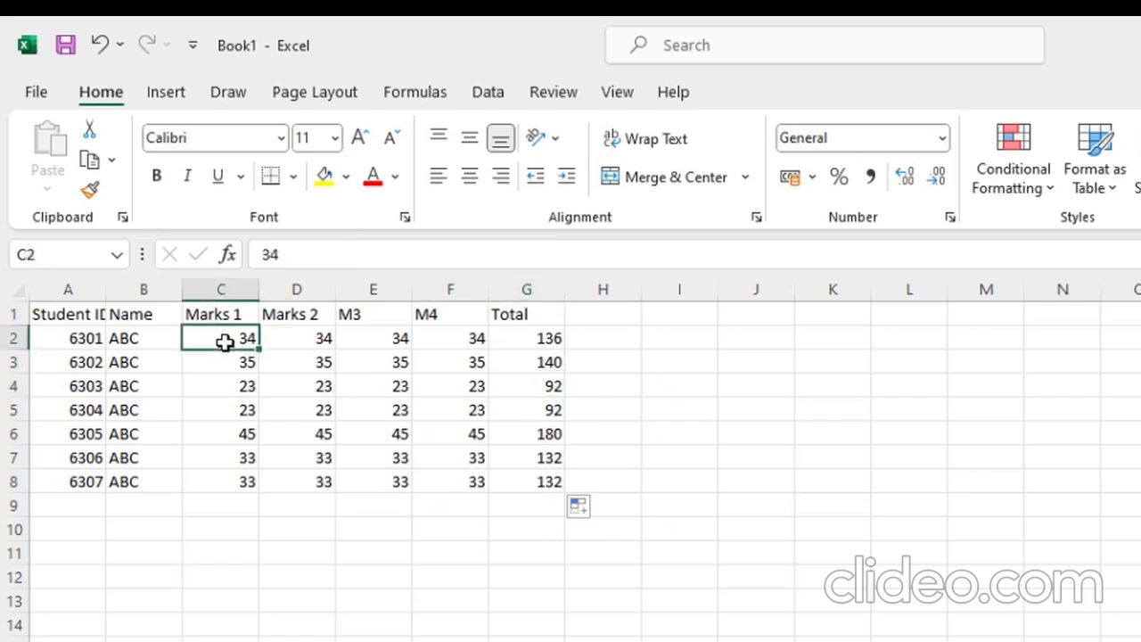
# Enter =SUM(C2:C8) in cell C9 to total the Marks 1 column.
pyautogui.click(203, 499)
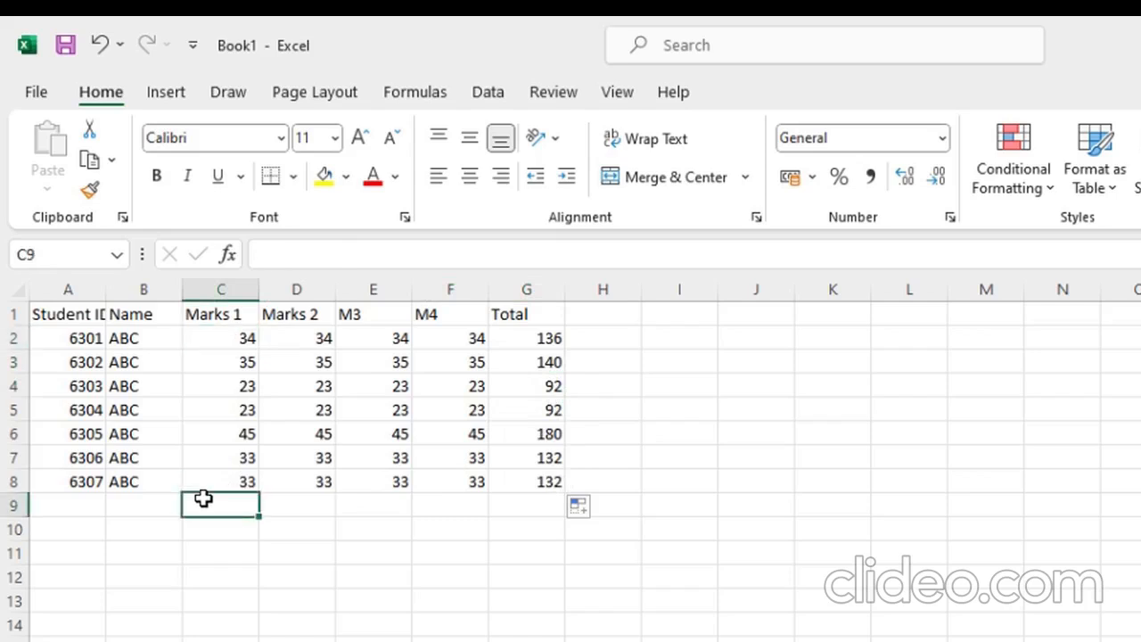
pyautogui.click(347, 257)
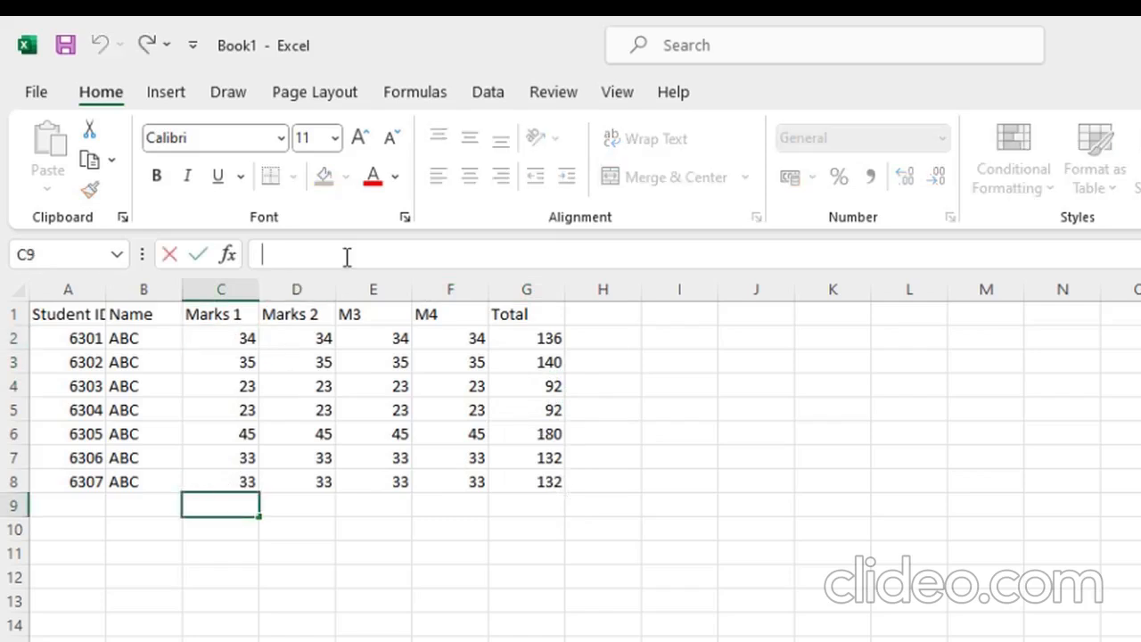
pyautogui.write('=')
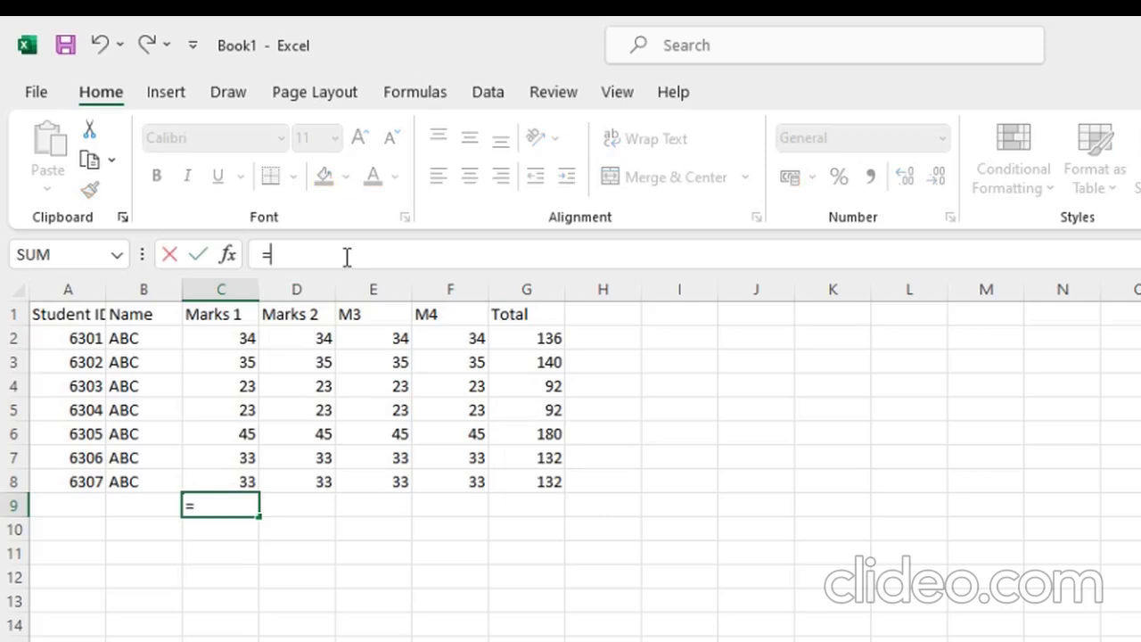
pyautogui.write('SUM')
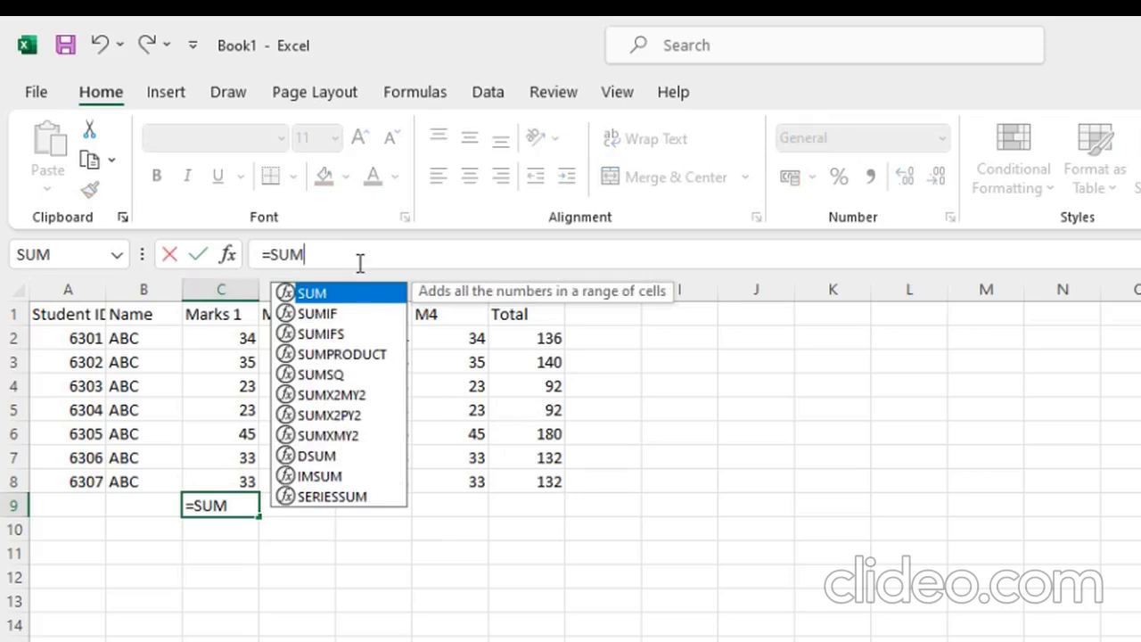
pyautogui.write('(')
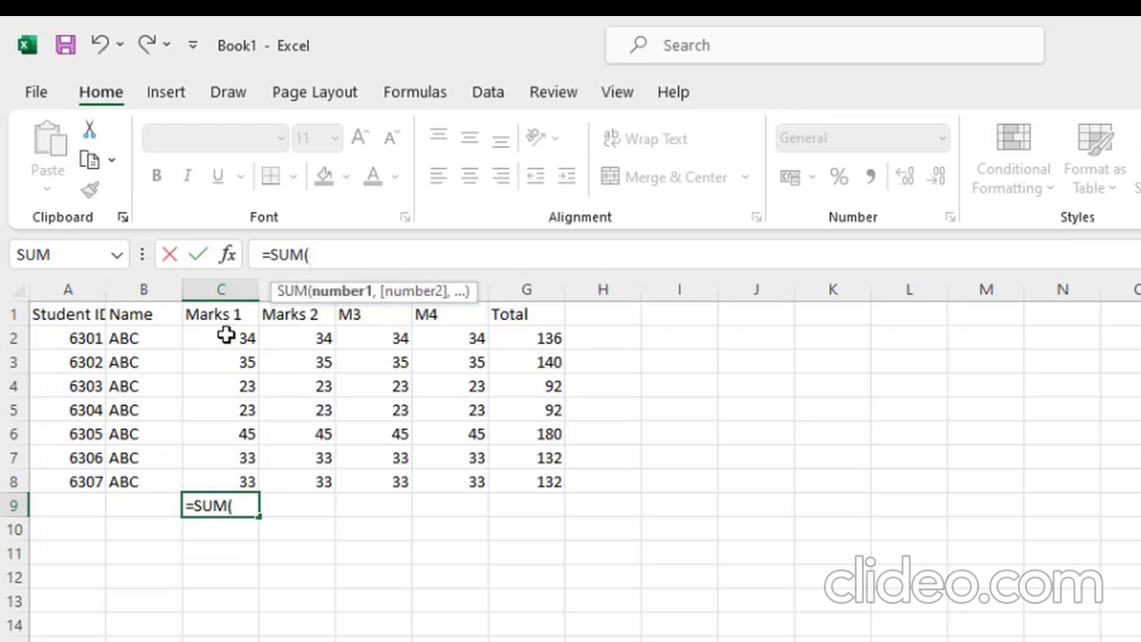
pyautogui.moveTo(226, 335); pyautogui.dragTo(222, 481)
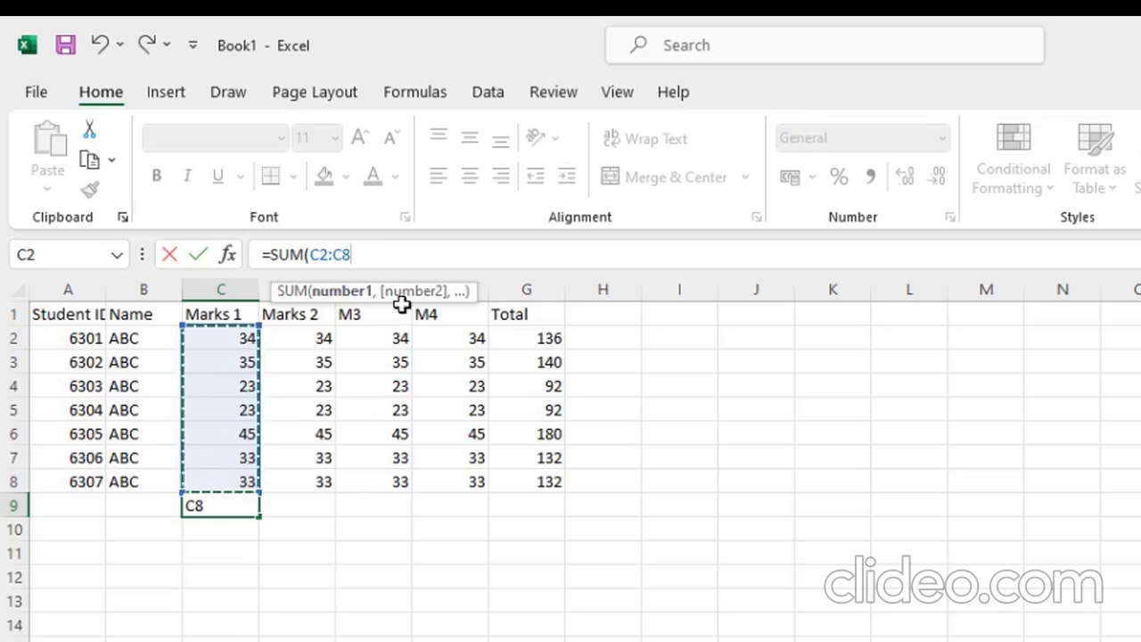
pyautogui.write(')')
pyautogui.click(415, 250)
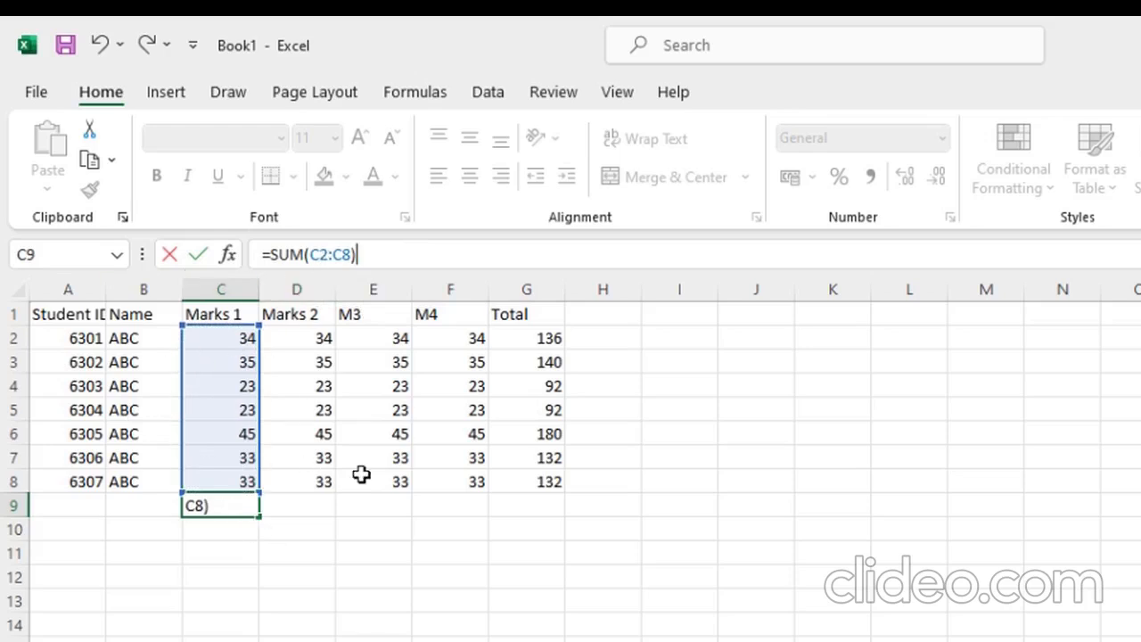
pyautogui.press('Return')
# Fill the column-total formula from C9 across to F9, covering Marks 2, M3 and M4.
pyautogui.click(223, 503)
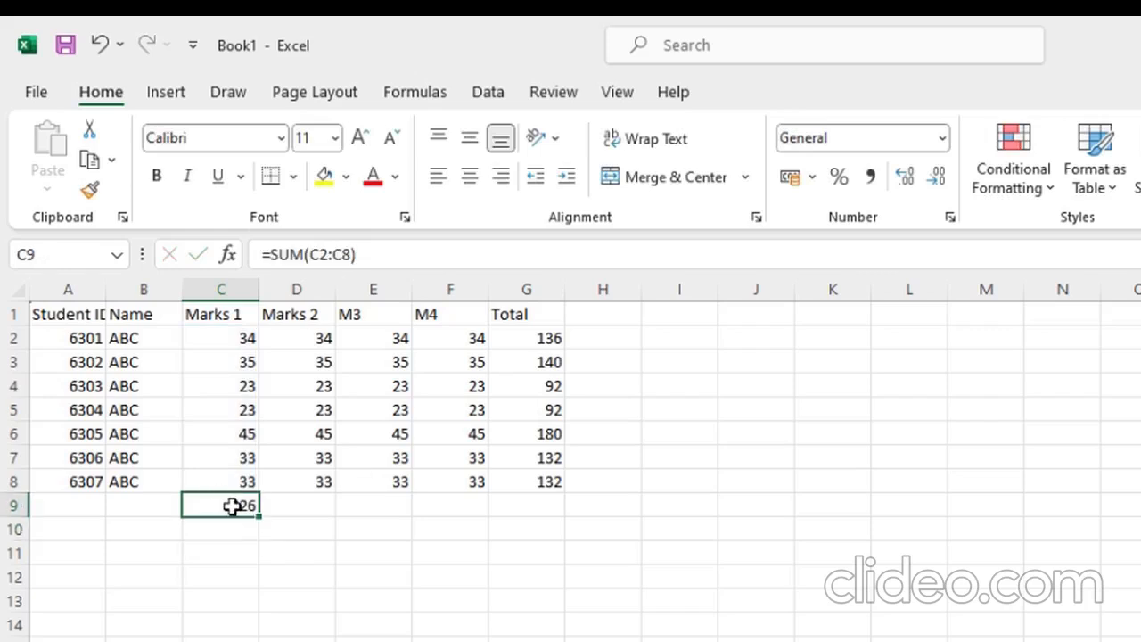
pyautogui.moveTo(260, 517); pyautogui.dragTo(469, 509)
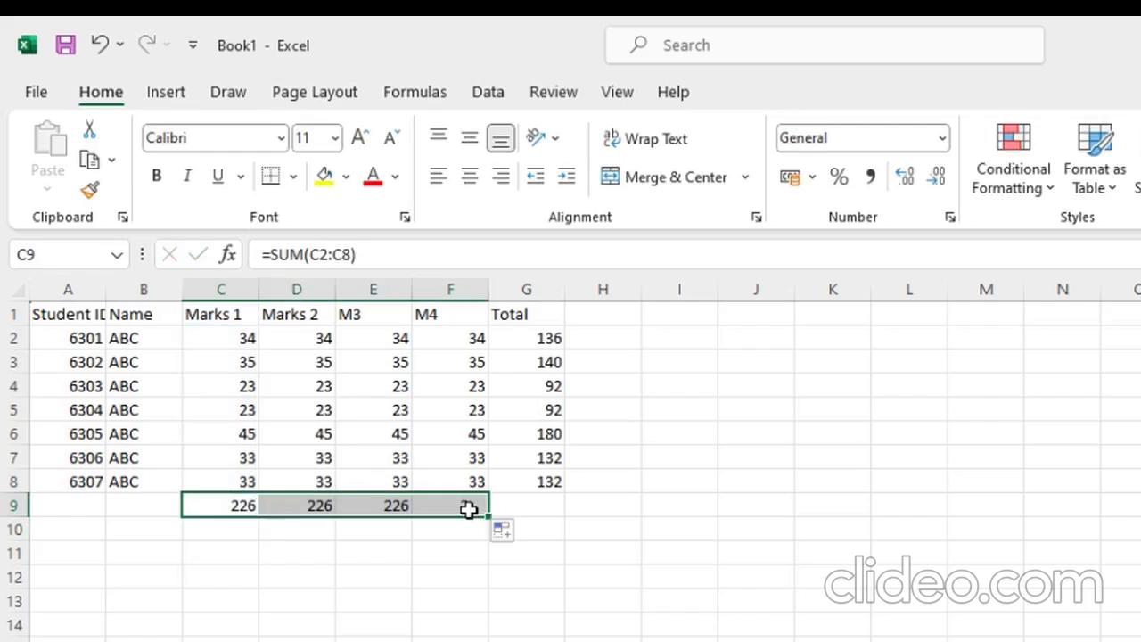
pyautogui.click(393, 532)
pyautogui.moveTo(239, 497); pyautogui.dragTo(464, 499)
pyautogui.click(359, 571)
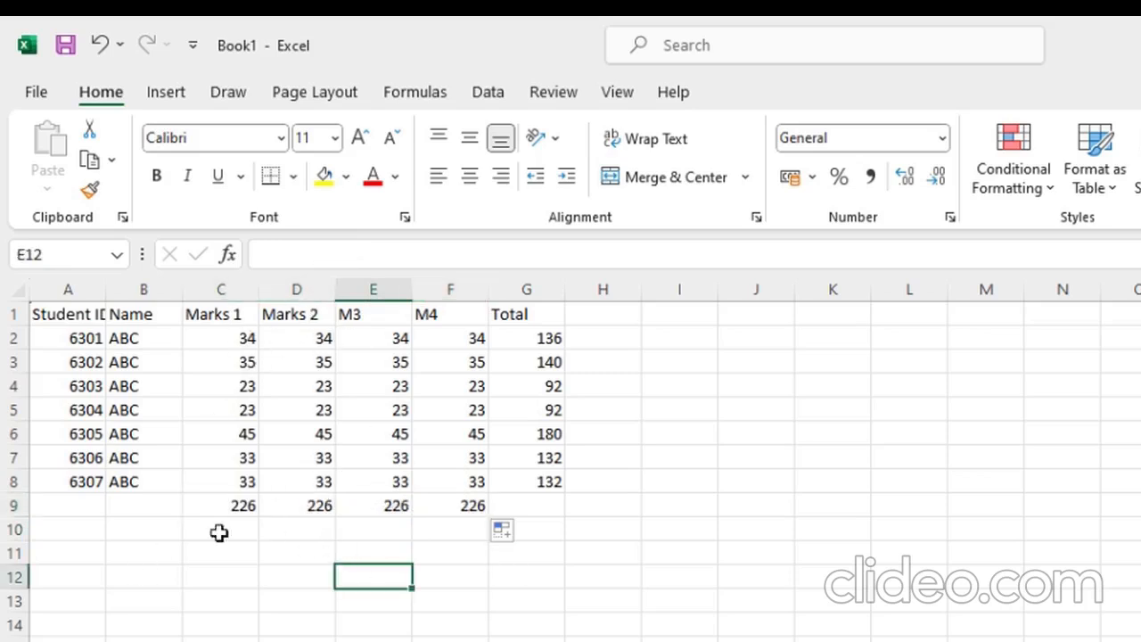
pyautogui.click(567, 521)
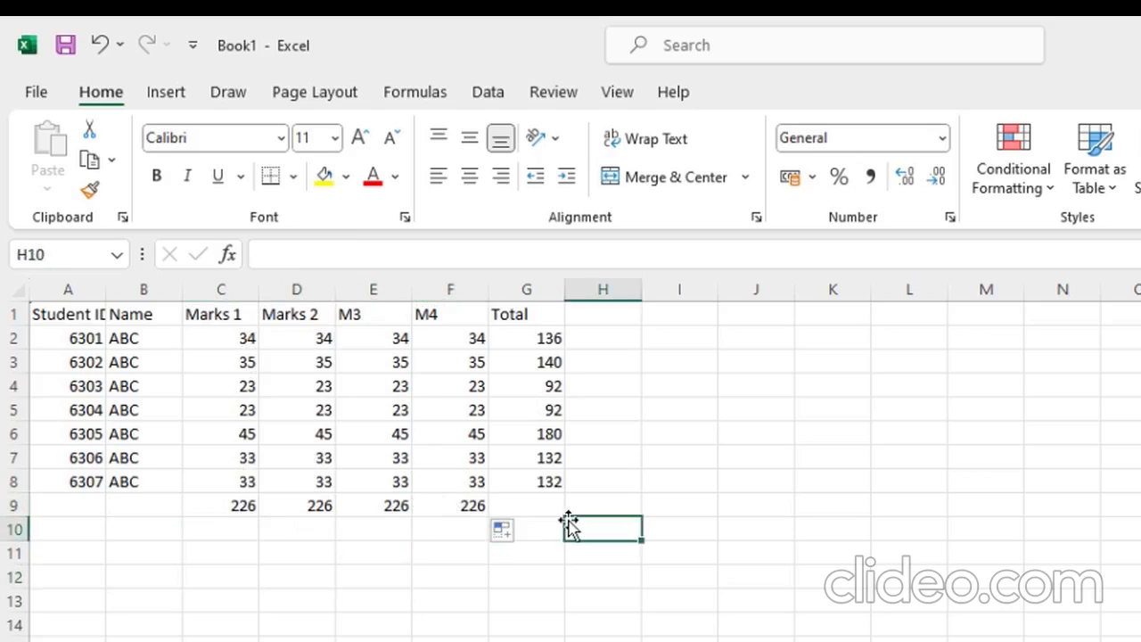
pyautogui.click(563, 508)
pyautogui.doubleClick(539, 339)
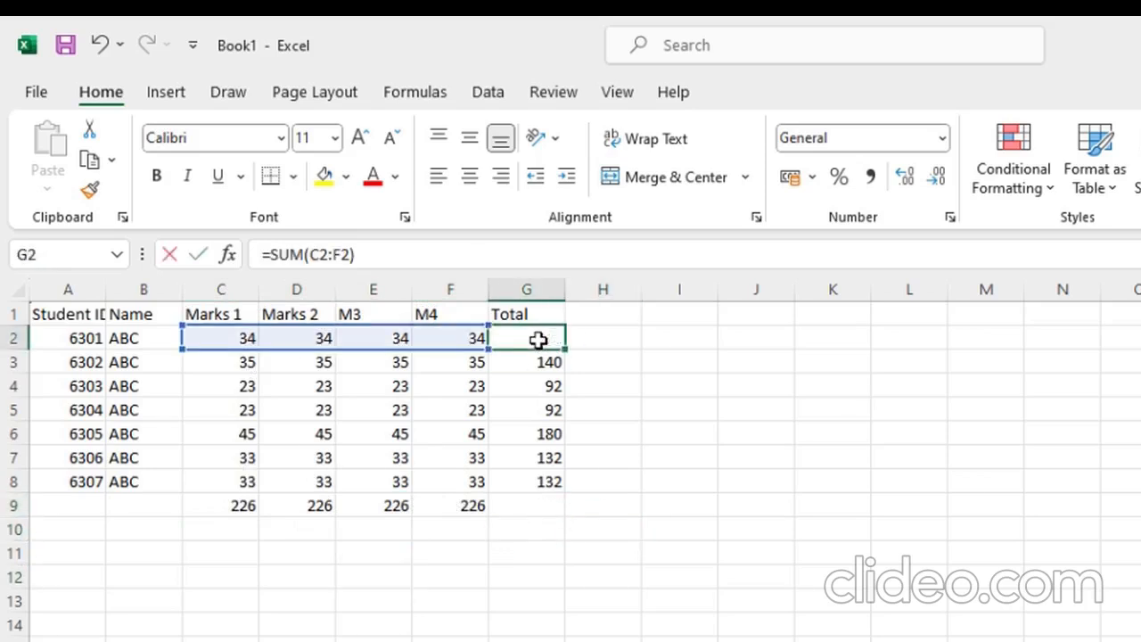
pyautogui.click(543, 483)
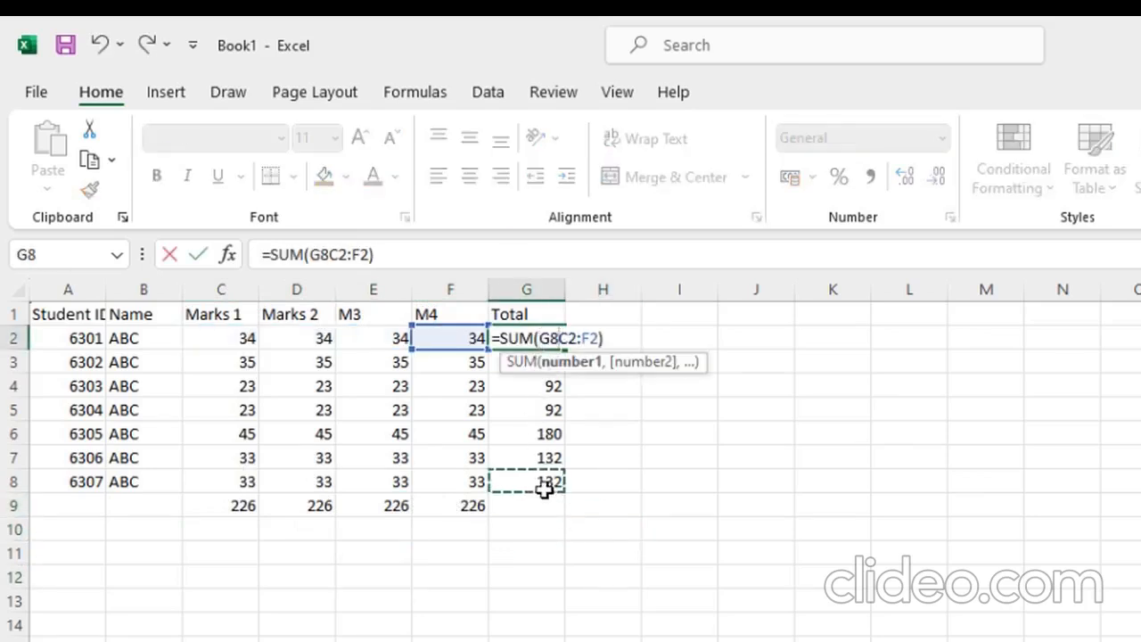
pyautogui.click(708, 470)
pyautogui.click(581, 609)
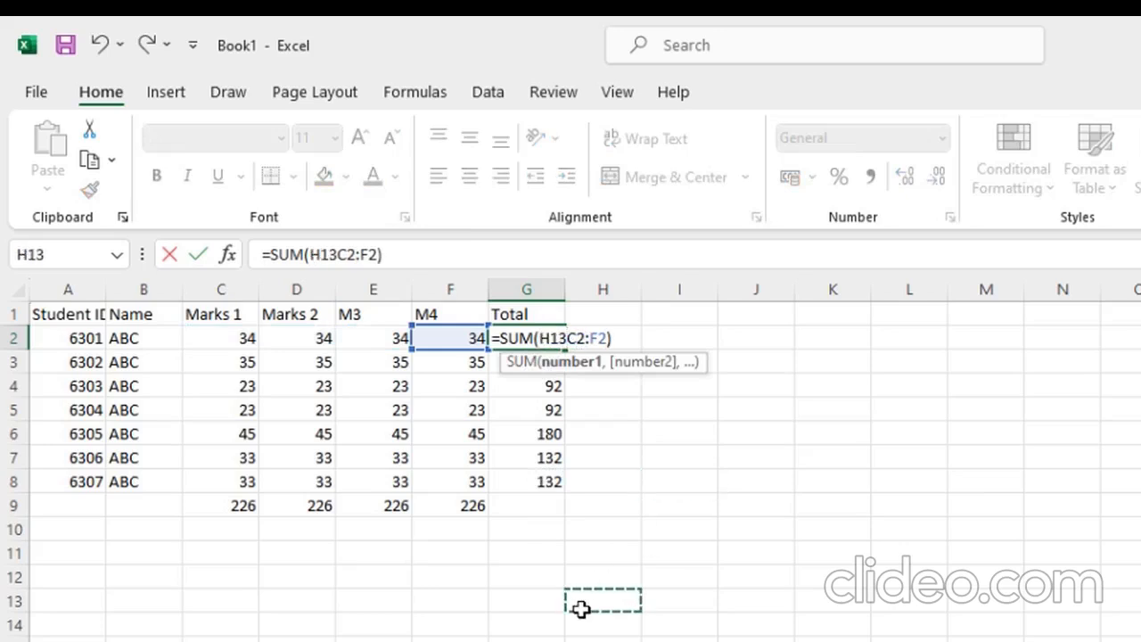
pyautogui.hotkey('ctrl', 'z')
pyautogui.hotkey('ctrl', 'z')
pyautogui.hotkey('ctrl', 'z')
pyautogui.hotkey('ctrl', 'z')
pyautogui.hotkey('ctrl', 'z')
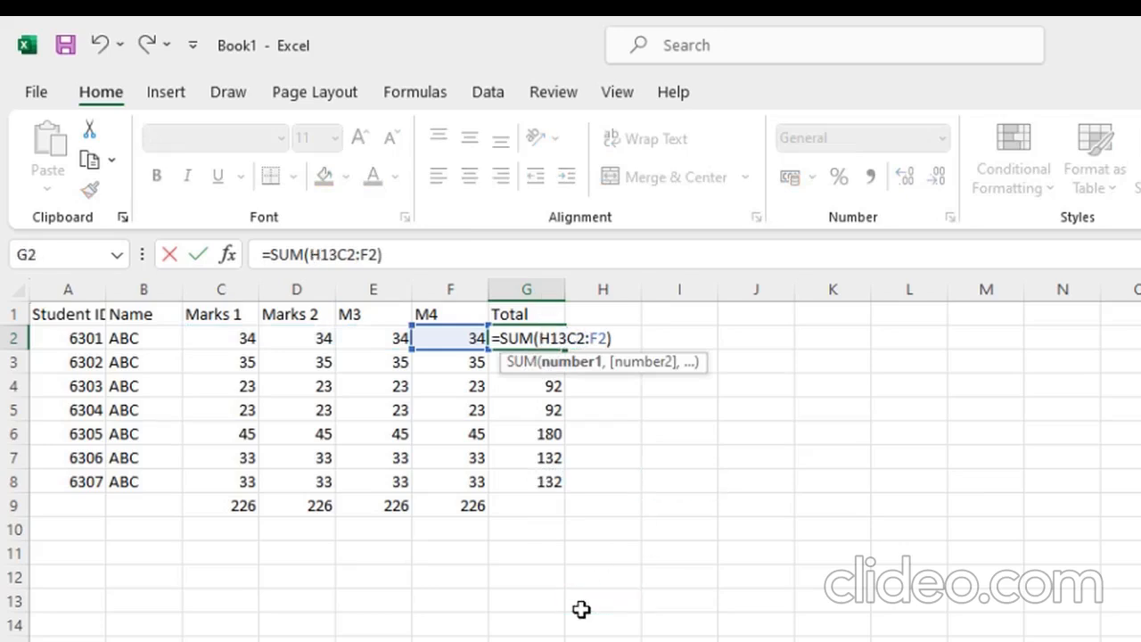
pyautogui.hotkey('ctrl', 'z')
pyautogui.hotkey('ctrl', 'z')
pyautogui.hotkey('ctrl', 'z')
pyautogui.click(622, 510)
# Remove the stray H13 reference from the Total formula in G2 so that it reads =SUM(C2:F2).
pyautogui.click(521, 337)
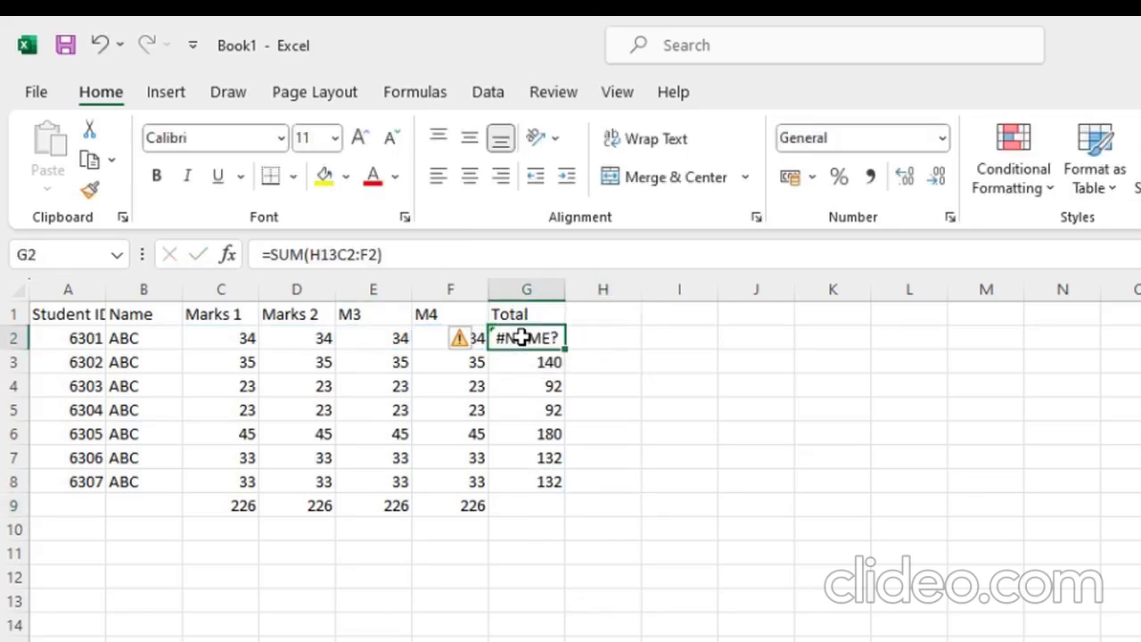
pyautogui.click(332, 254)
pyautogui.press('BackSpace')
pyautogui.press('BackSpace')
pyautogui.press('BackSpace')
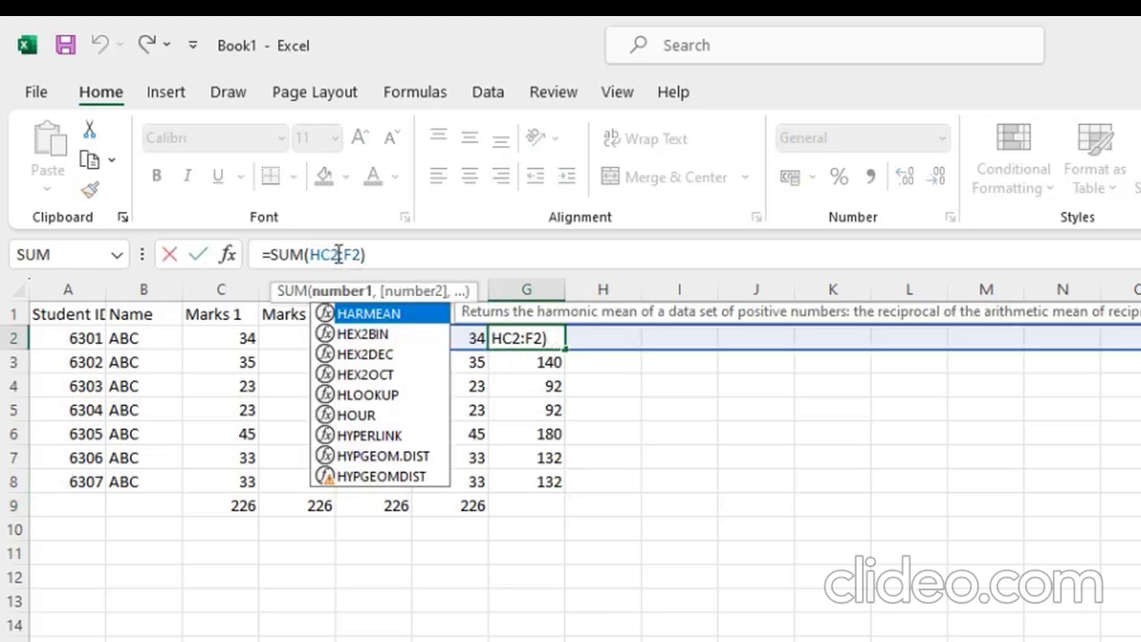
pyautogui.click(619, 427)
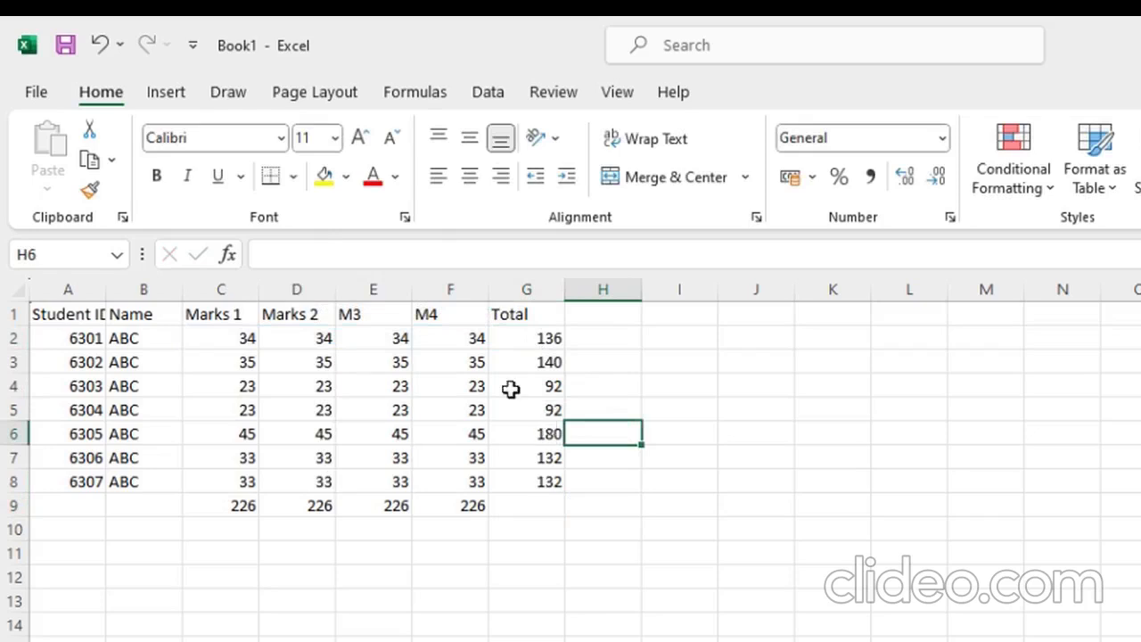
pyautogui.click(422, 253)
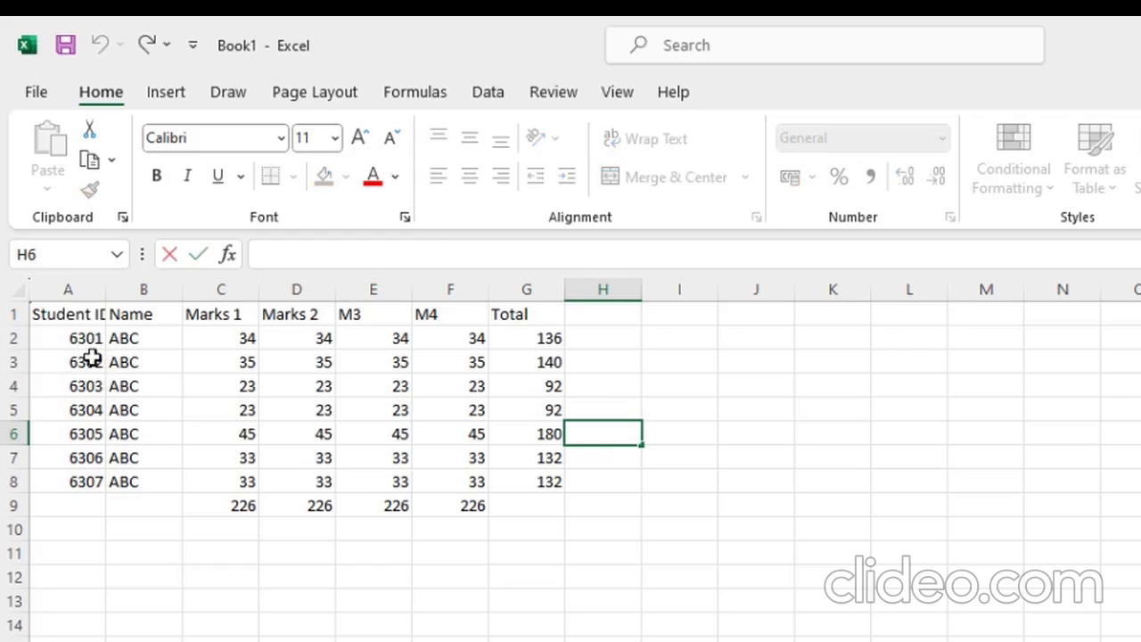
pyautogui.click(482, 551)
pyautogui.click(611, 458)
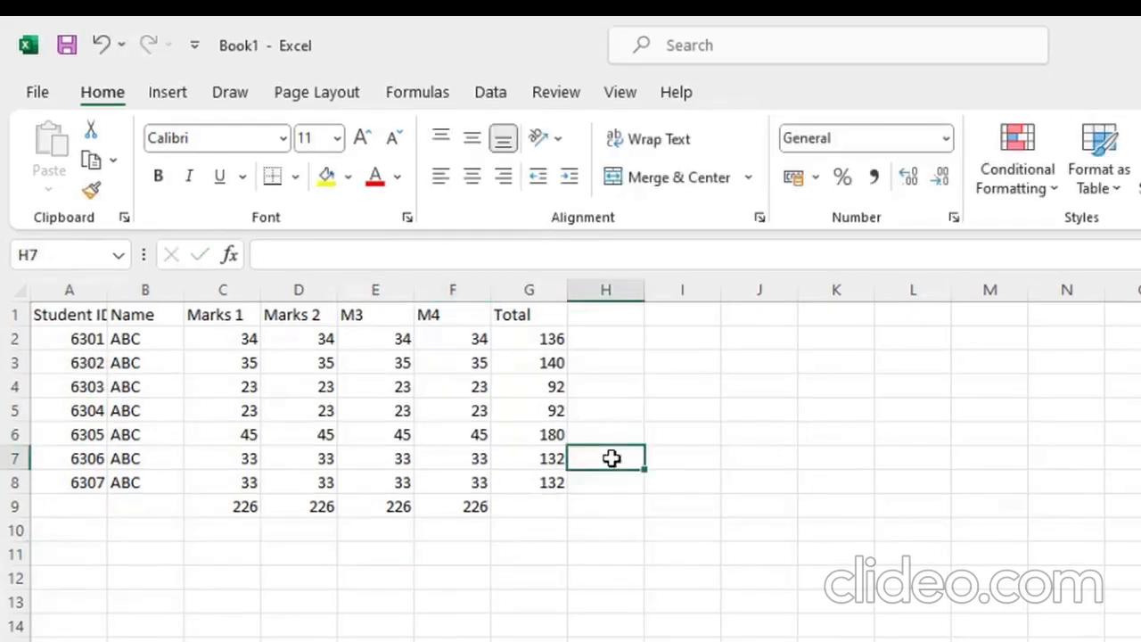
# Enter the label Average= in cell F12, below the marks table.
pyautogui.click(545, 336)
pyautogui.click(430, 585)
pyautogui.write('Average=')
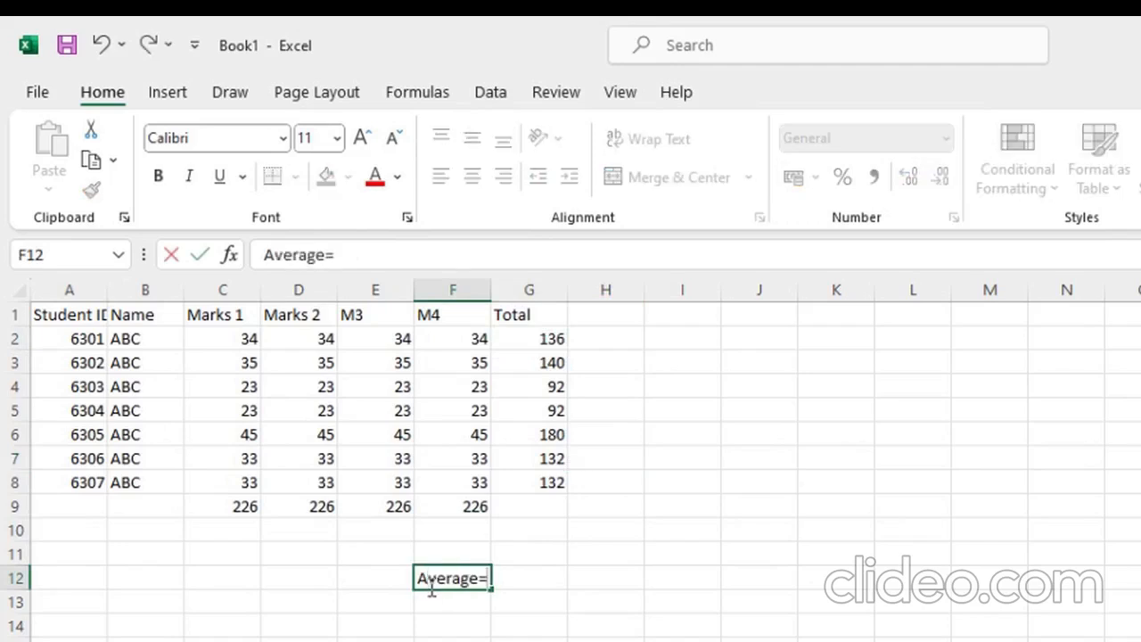
pyautogui.press('Tab')
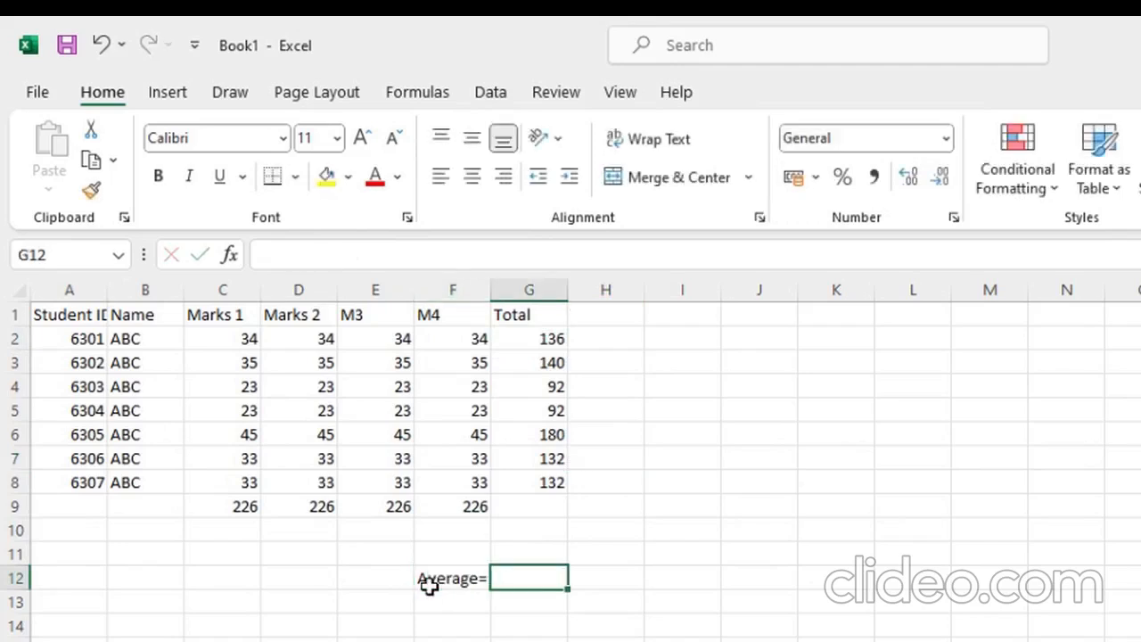
pyautogui.click(739, 460)
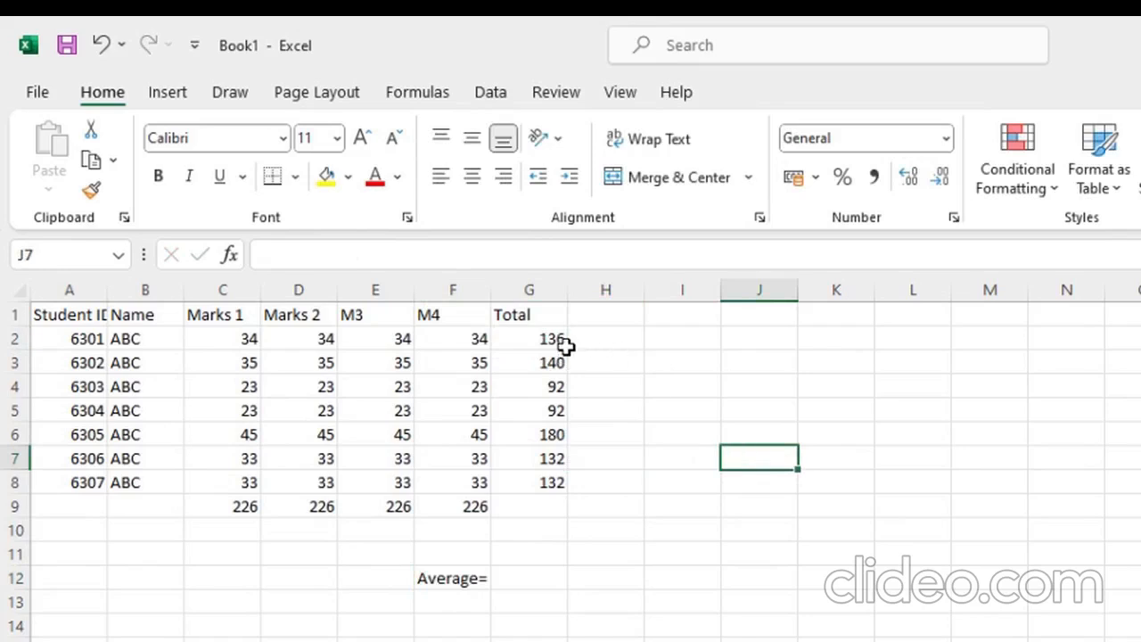
# Enter =AVERAGE(G2:G8) in cell G12 to average the students' totals.
pyautogui.click(527, 576)
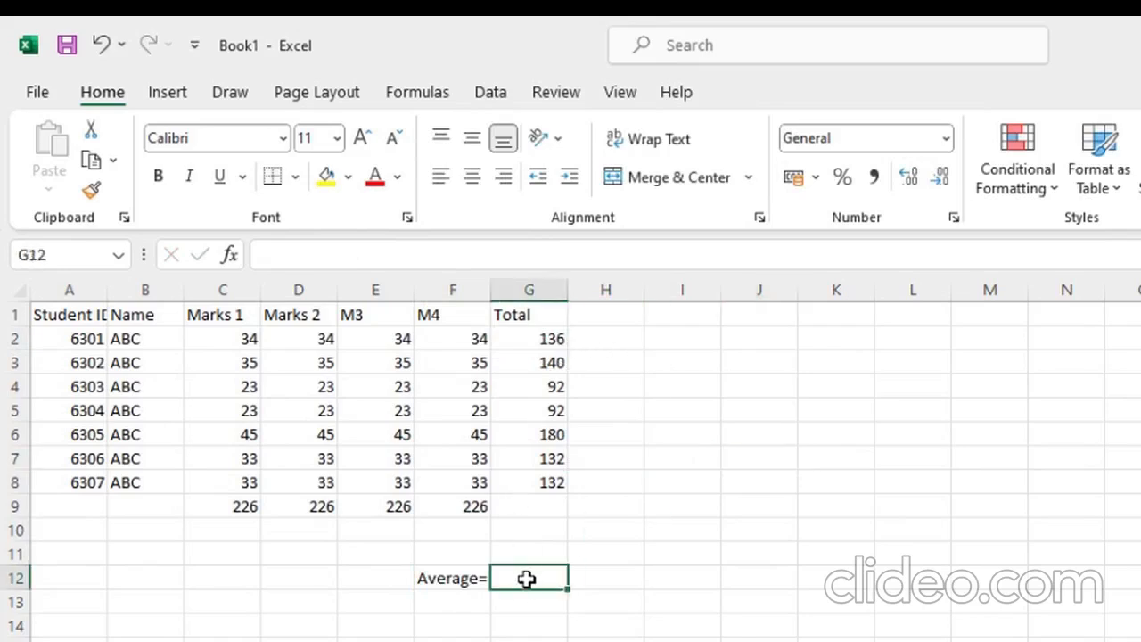
pyautogui.click(408, 262)
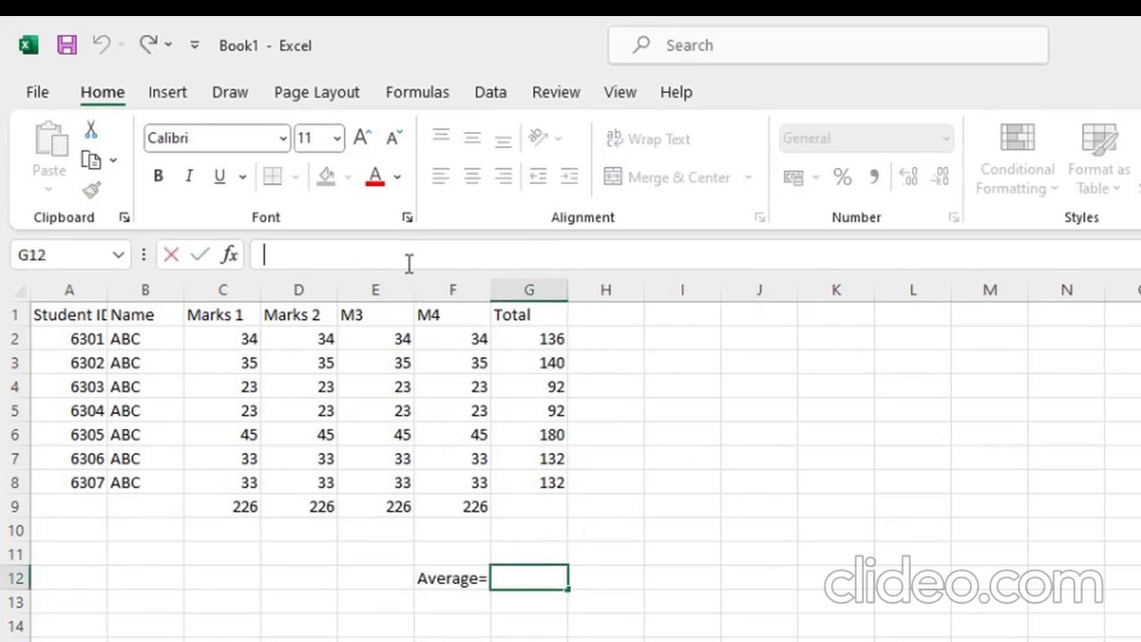
pyautogui.write('=')
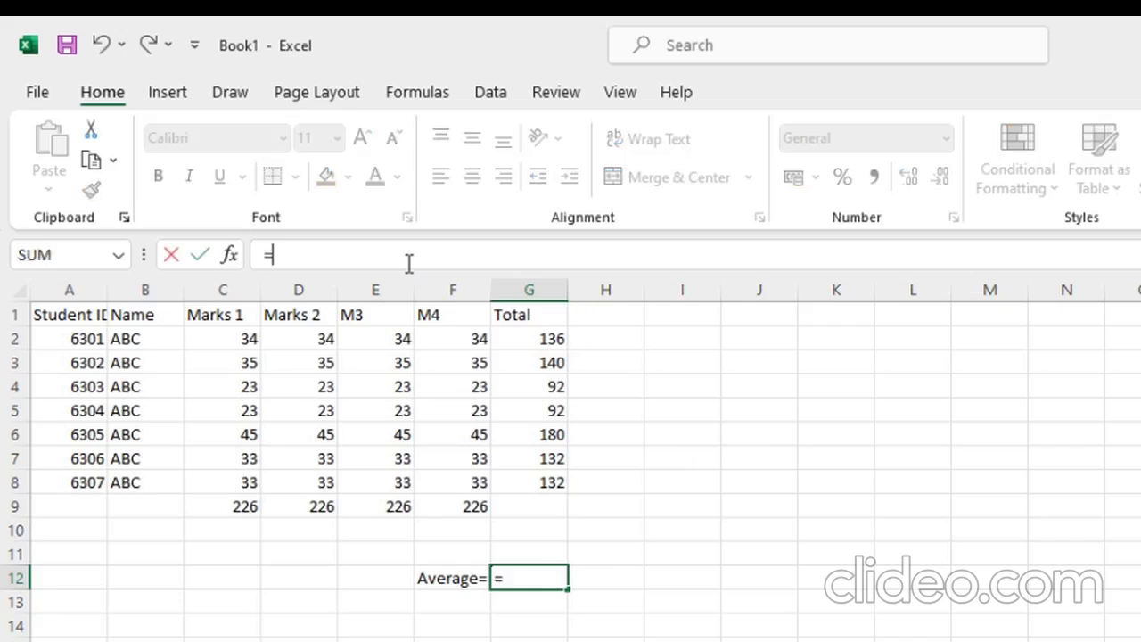
pyautogui.write('A')
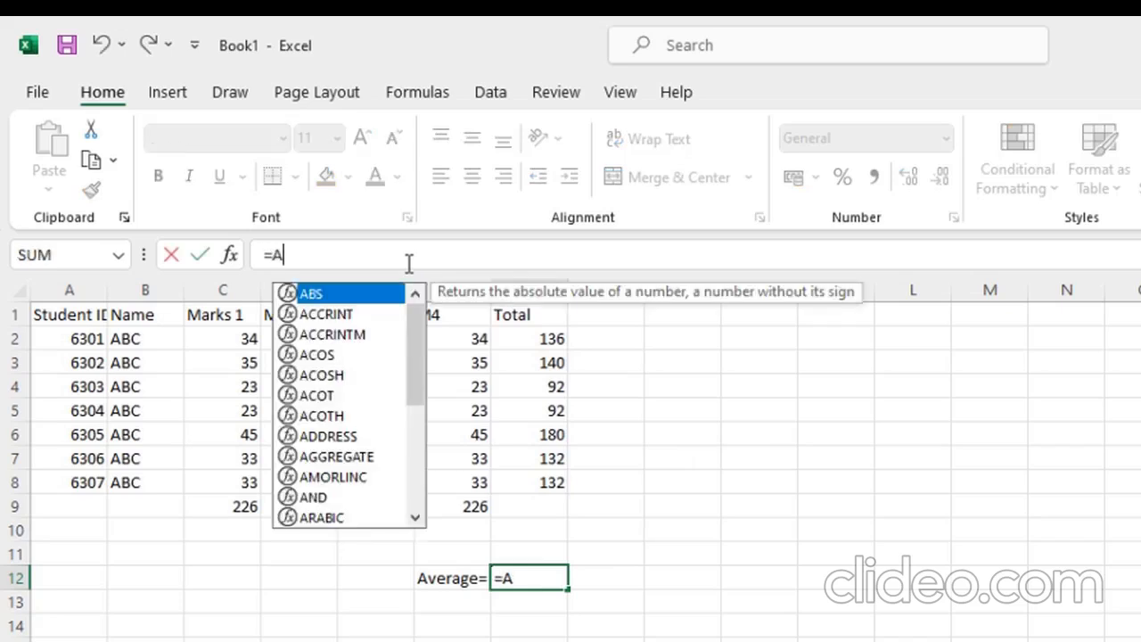
pyautogui.write('V')
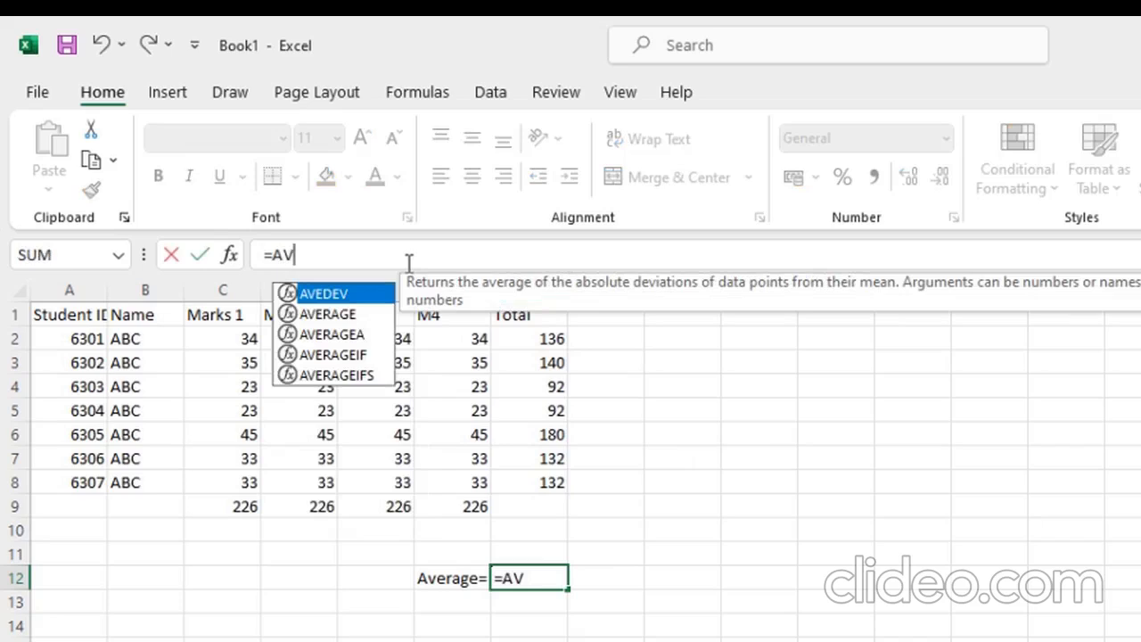
pyautogui.write('erage')
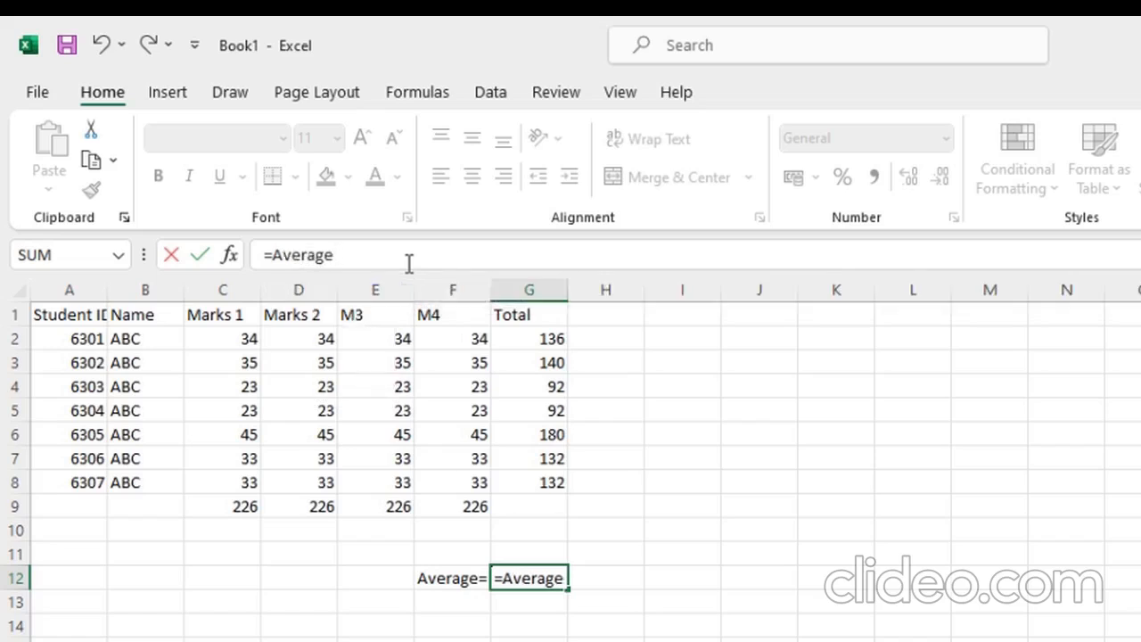
pyautogui.press('BackSpace')
pyautogui.write('(')
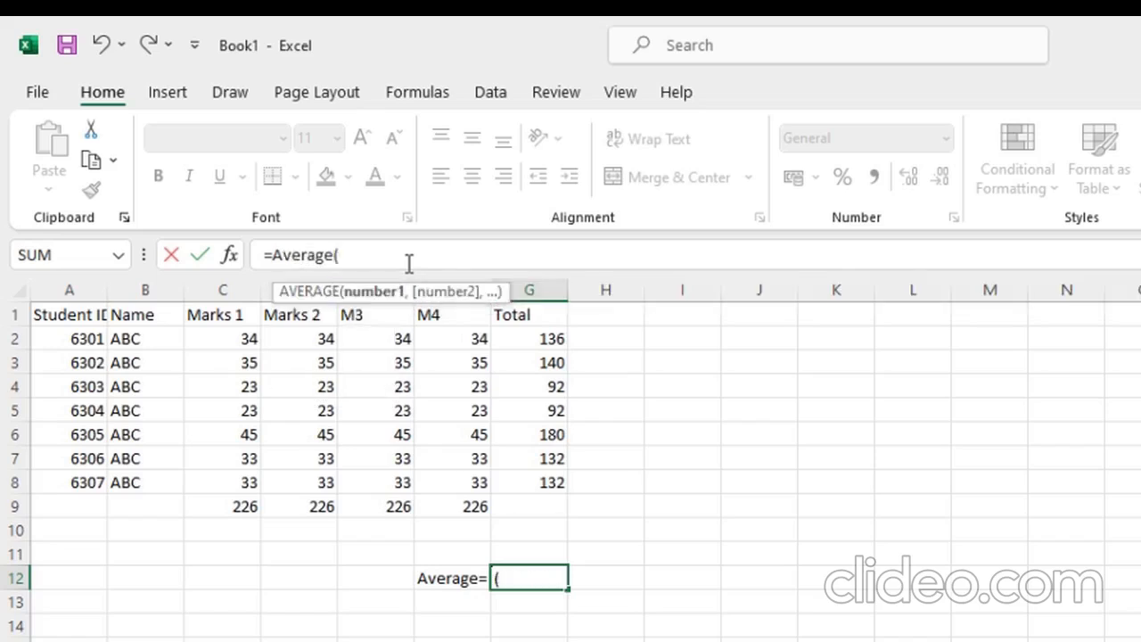
pyautogui.moveTo(540, 336); pyautogui.dragTo(553, 481)
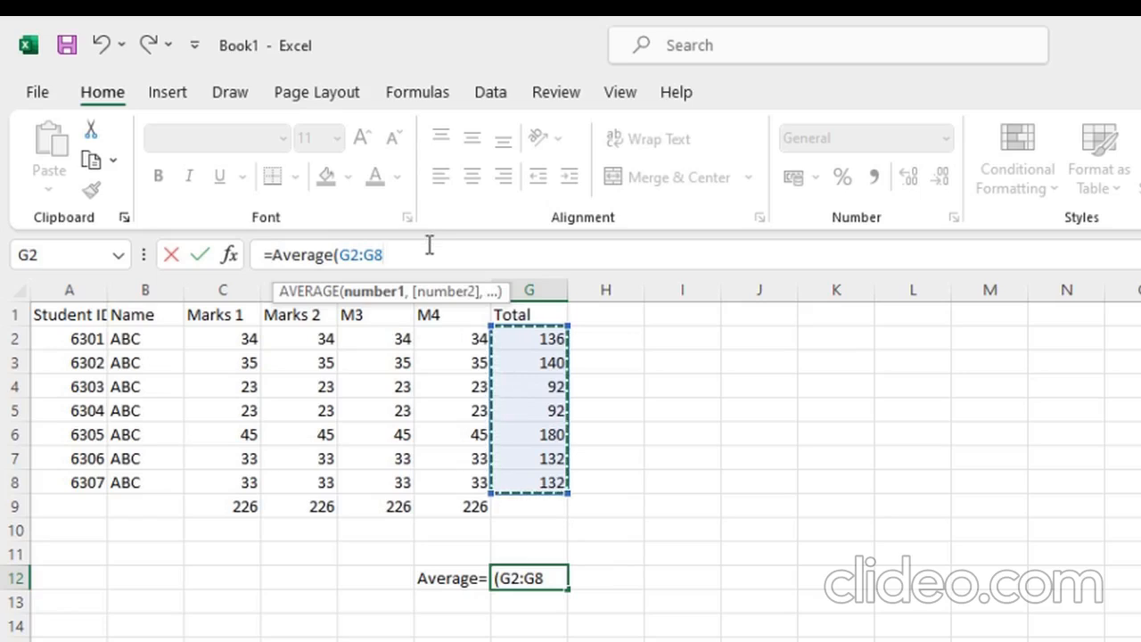
pyautogui.write(')')
pyautogui.press('Return')
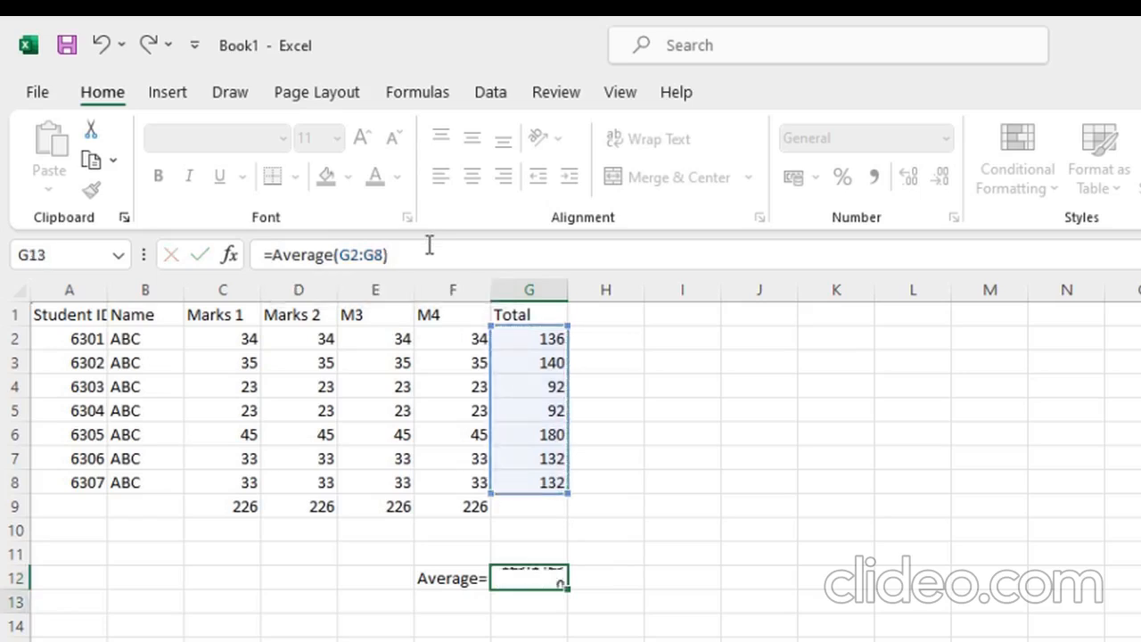
pyautogui.click(555, 578)
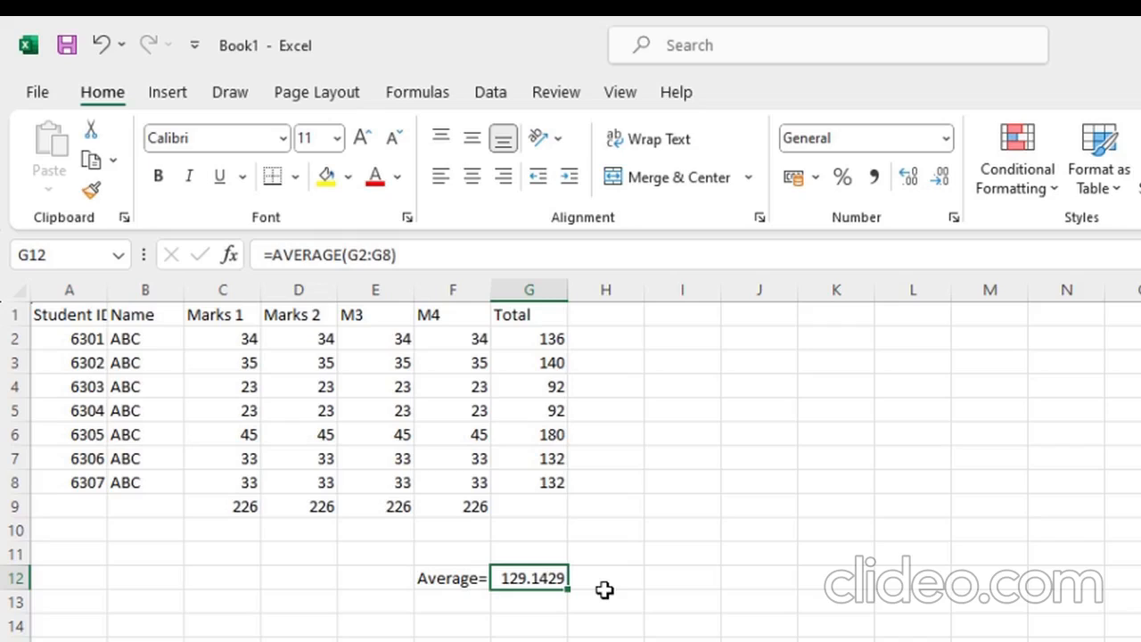
# Enter the label sum= in cell I5, beside the marks table.
pyautogui.click(720, 430)
pyautogui.click(701, 405)
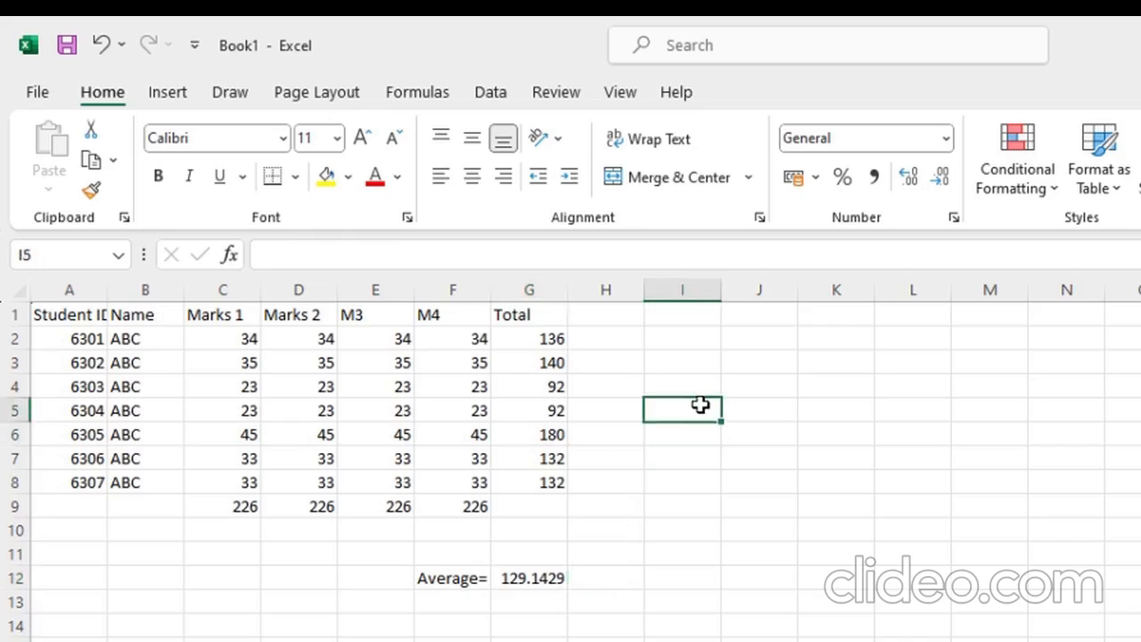
pyautogui.write('SU')
pyautogui.press('BackSpace')
pyautogui.press('BackSpace')
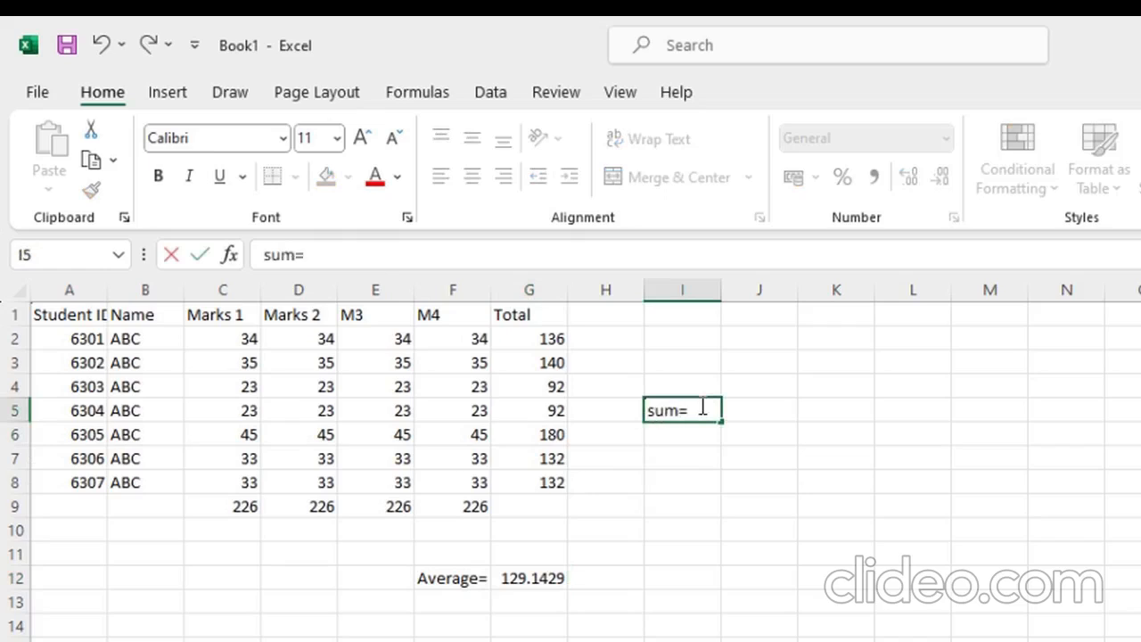
pyautogui.press('Tab')
pyautogui.click(540, 406)
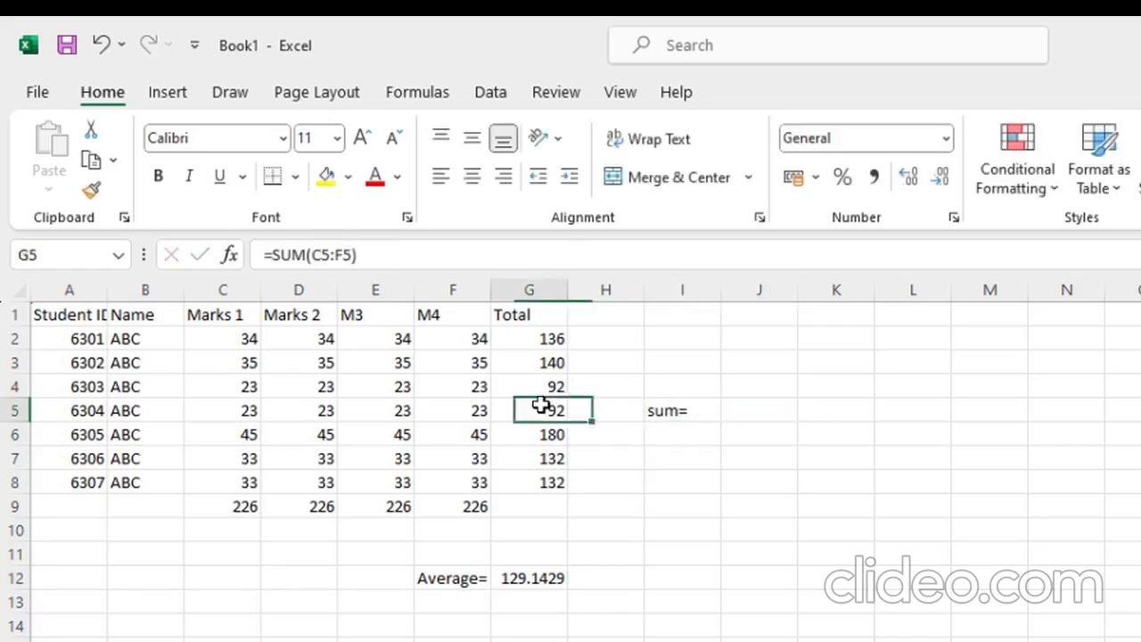
pyautogui.click(248, 408)
pyautogui.click(316, 406)
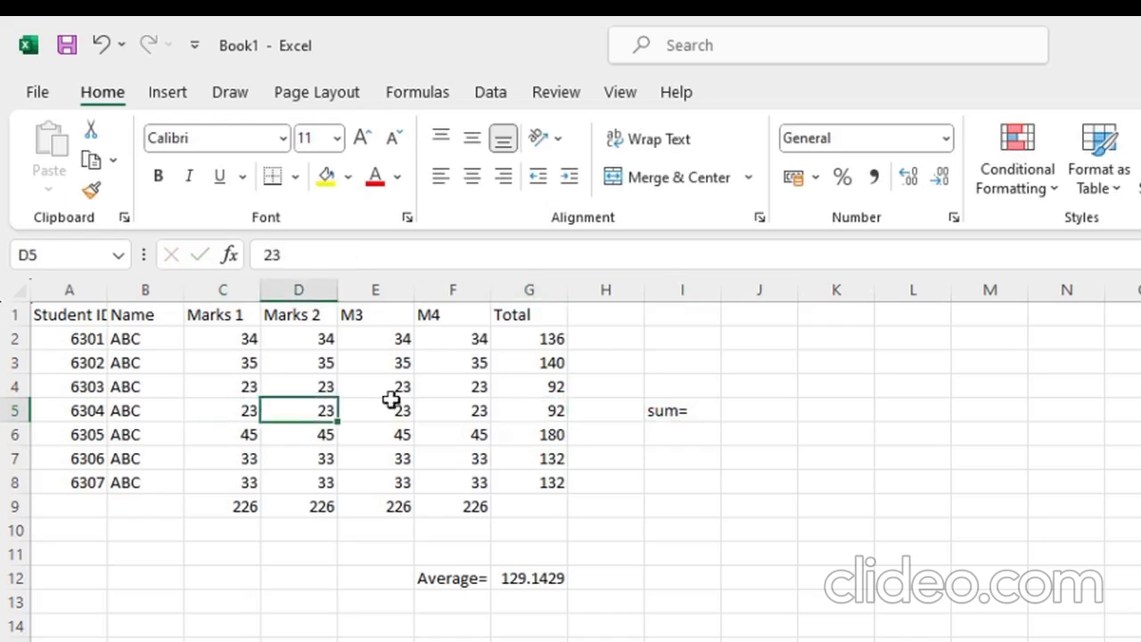
pyautogui.click(379, 410)
pyautogui.click(455, 410)
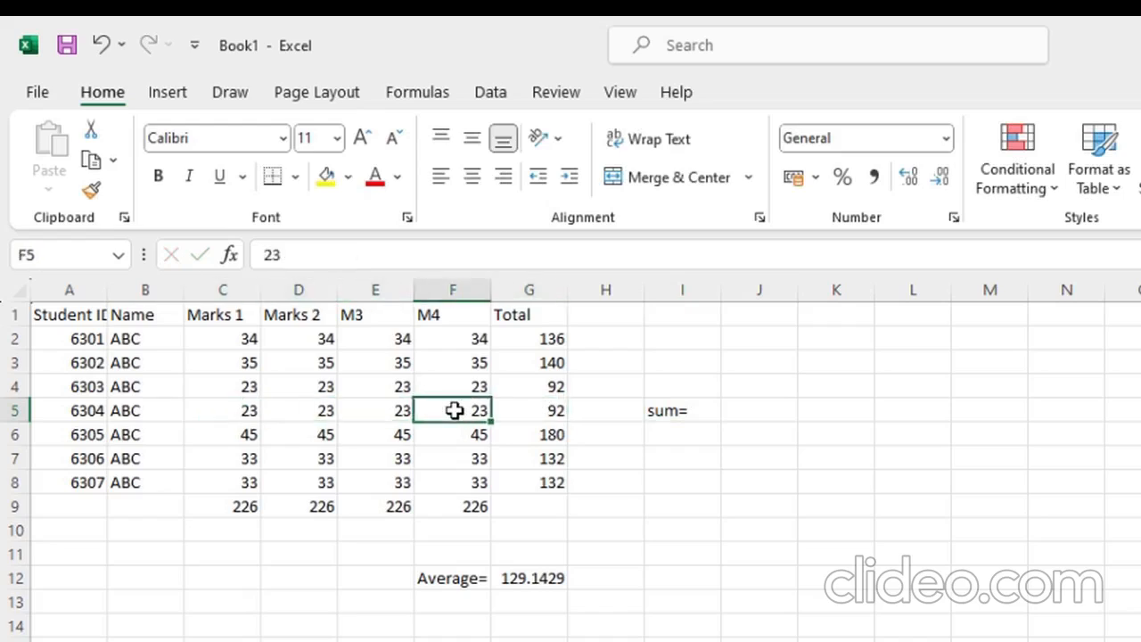
pyautogui.click(550, 410)
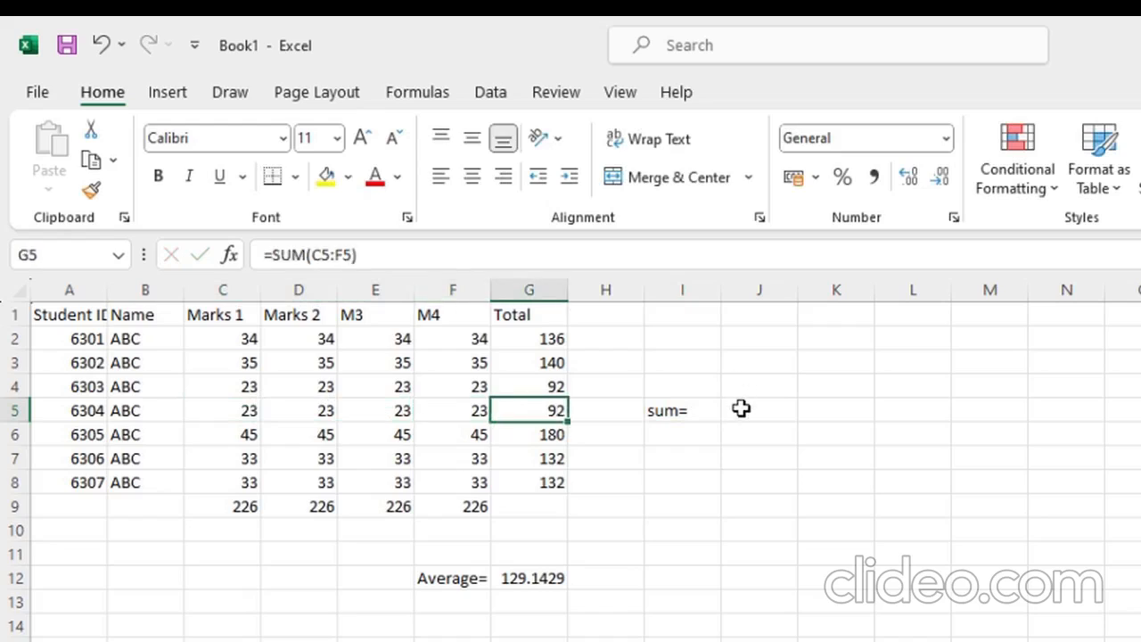
# Enter =SUM(C5:D5,F5:G5) in cell J5 to add two separate ranges of row 5, skipping the M3 mark.
pyautogui.click(741, 410)
pyautogui.click(378, 259)
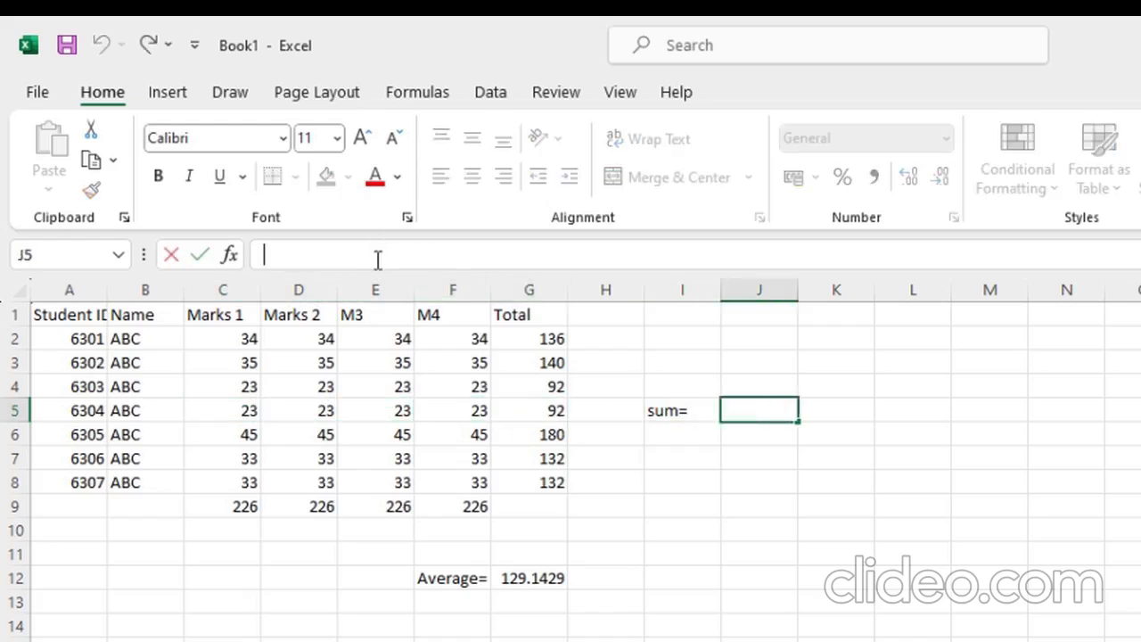
pyautogui.write('S')
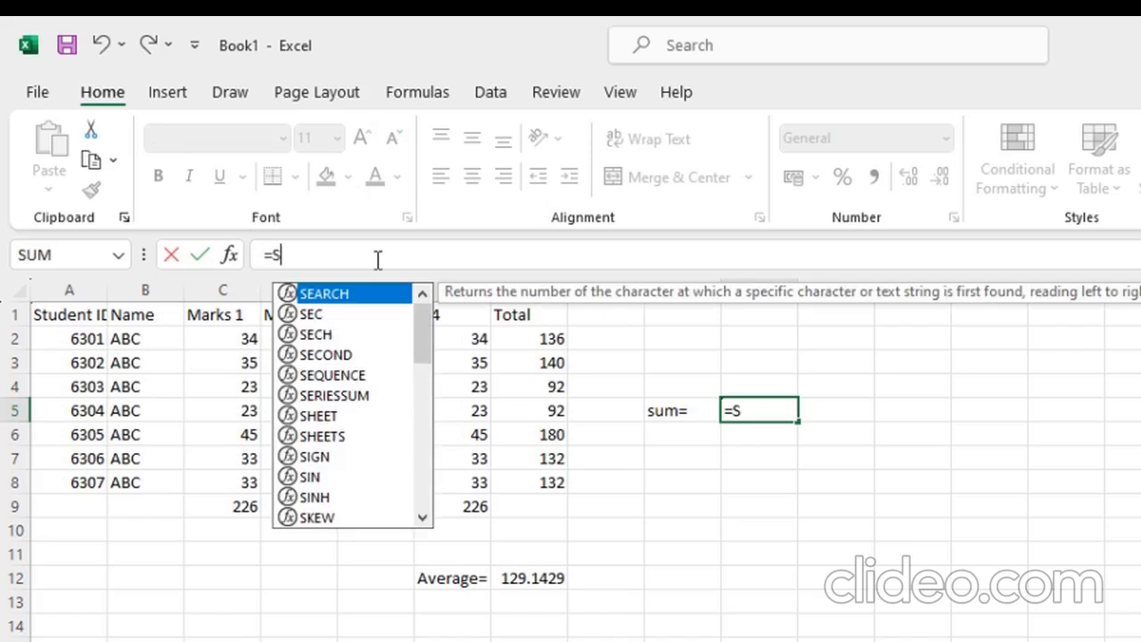
pyautogui.write('UM(')
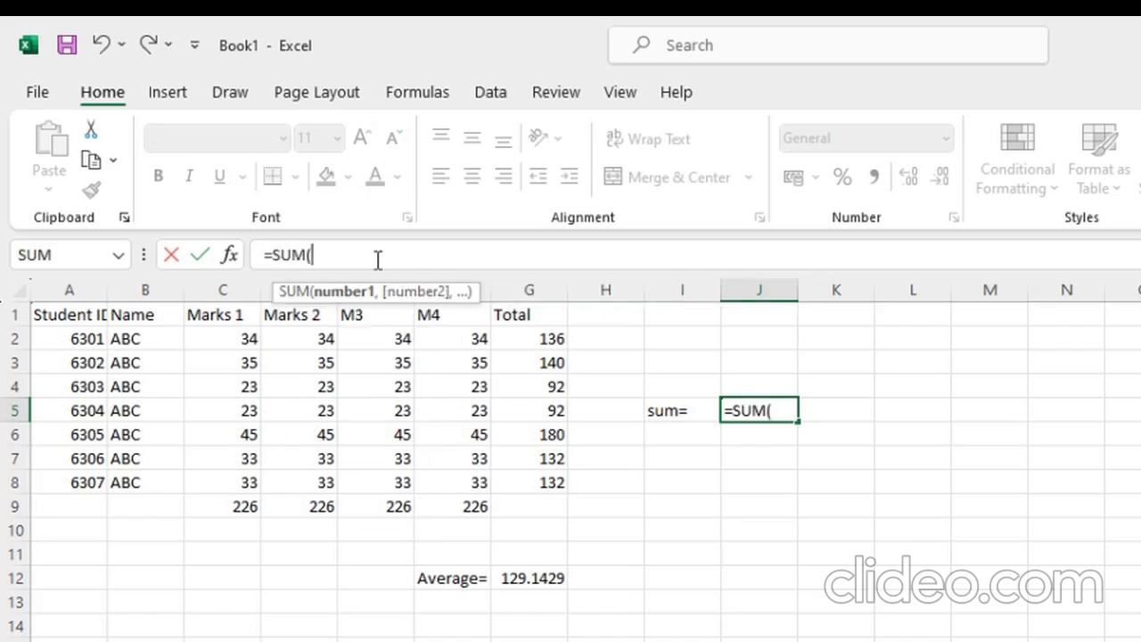
pyautogui.moveTo(237, 408); pyautogui.dragTo(307, 409)
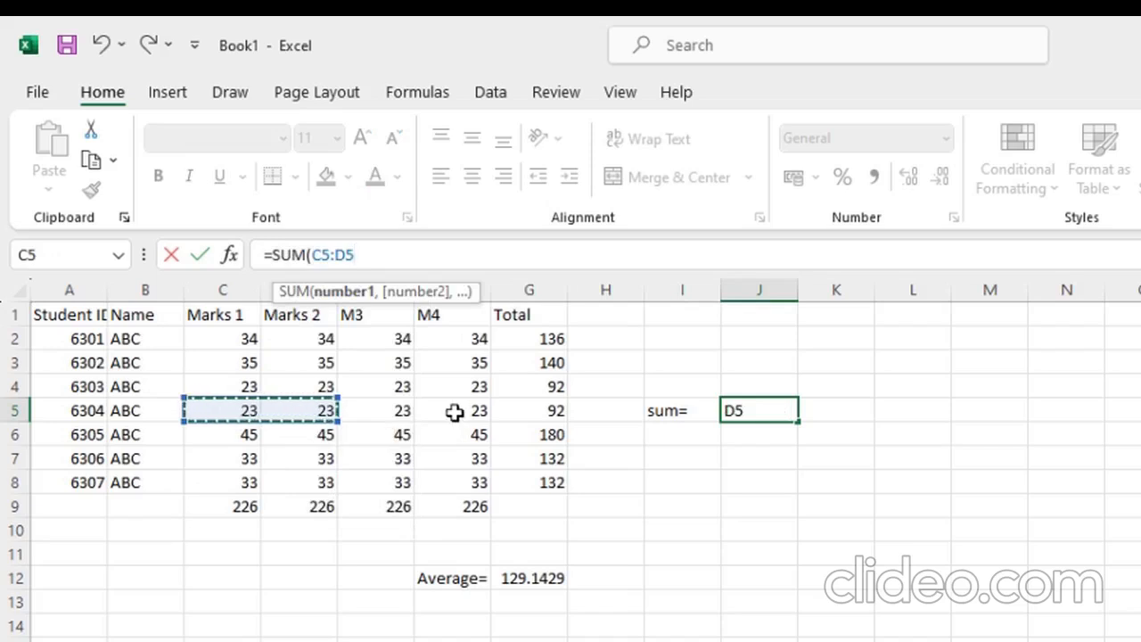
pyautogui.moveTo(455, 412); pyautogui.dragTo(502, 412)
pyautogui.moveTo(232, 407); pyautogui.dragTo(290, 410)
pyautogui.write(',')
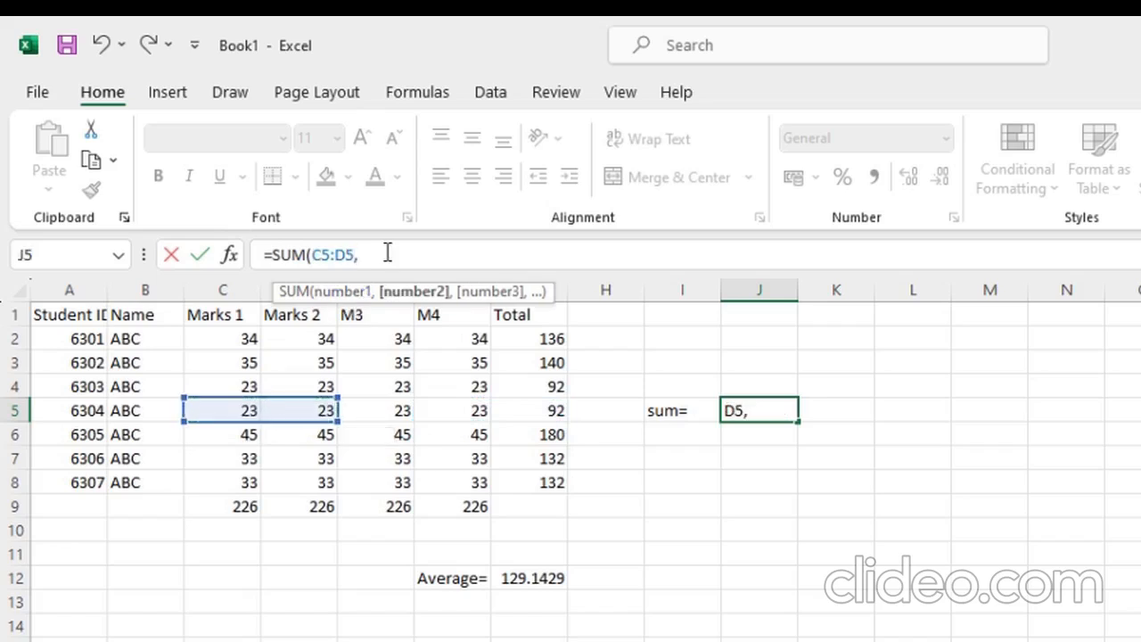
pyautogui.click(453, 409)
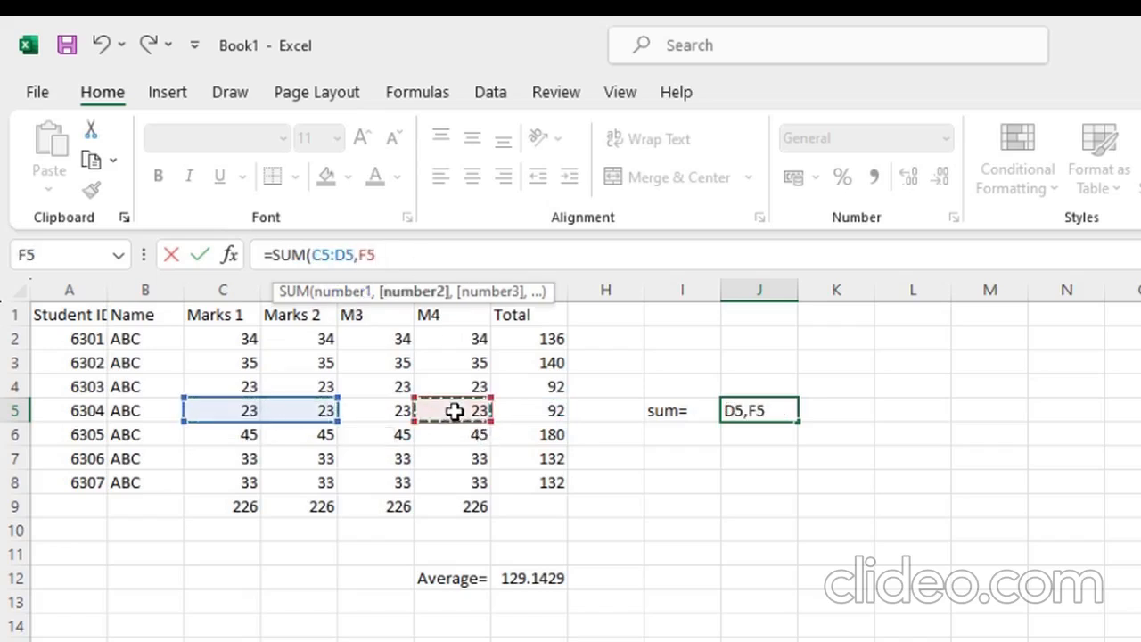
pyautogui.click(514, 409)
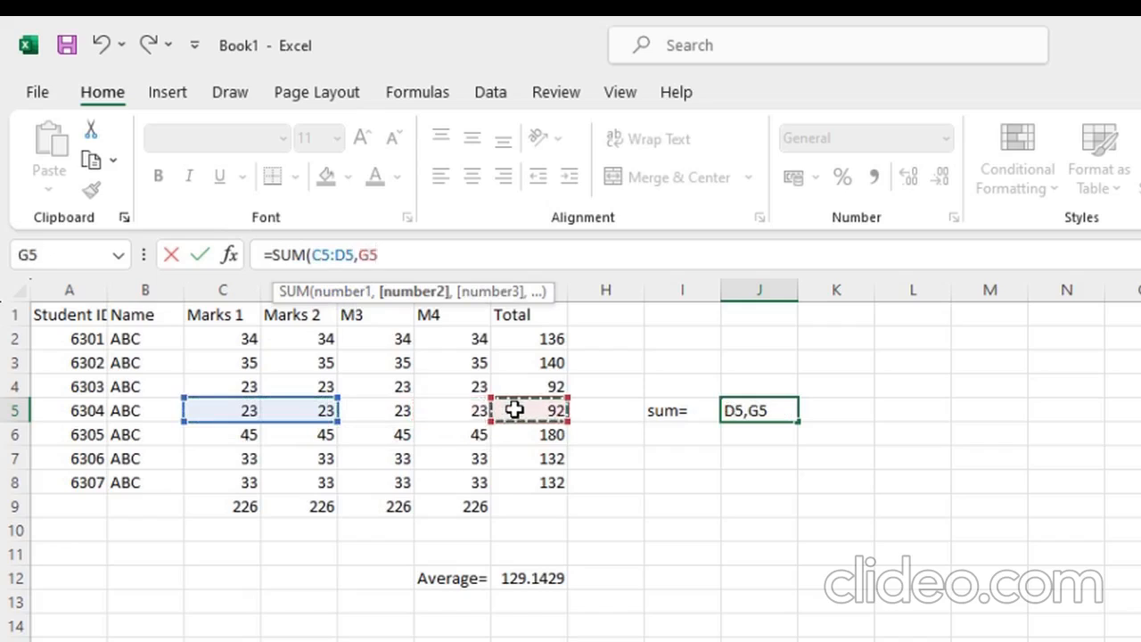
pyautogui.moveTo(459, 410); pyautogui.dragTo(520, 409)
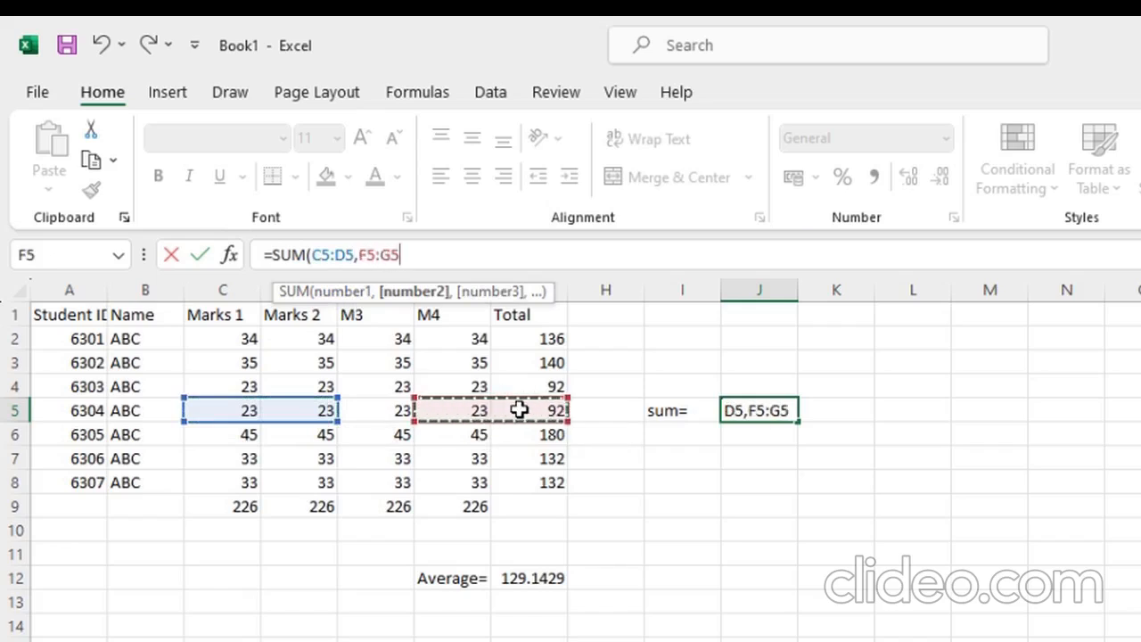
pyautogui.write(')')
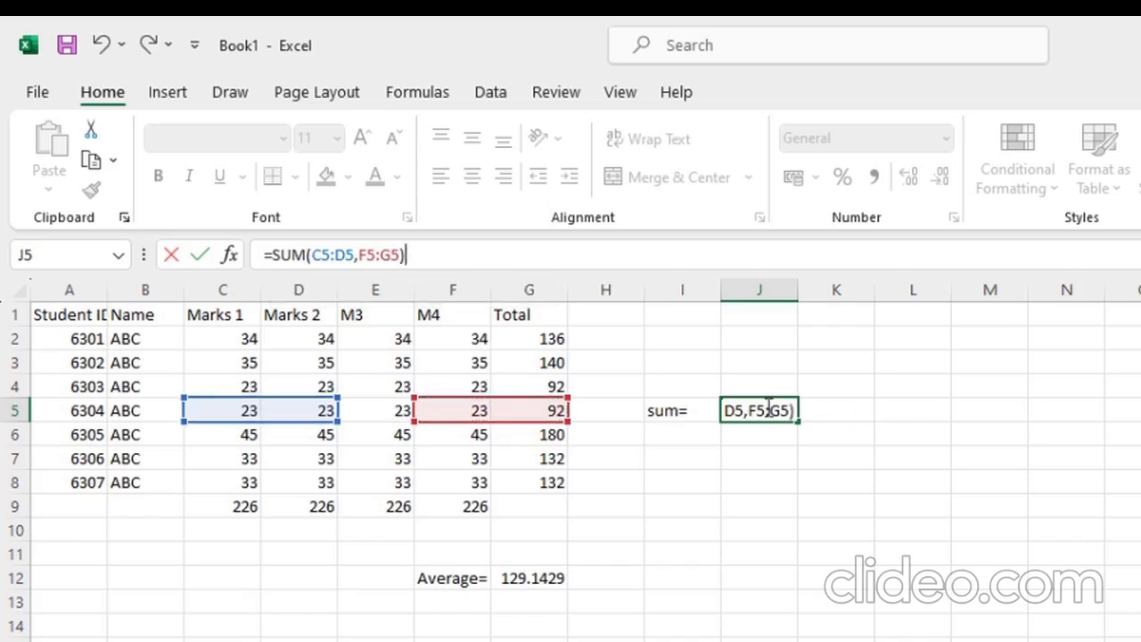
pyautogui.press('Return')
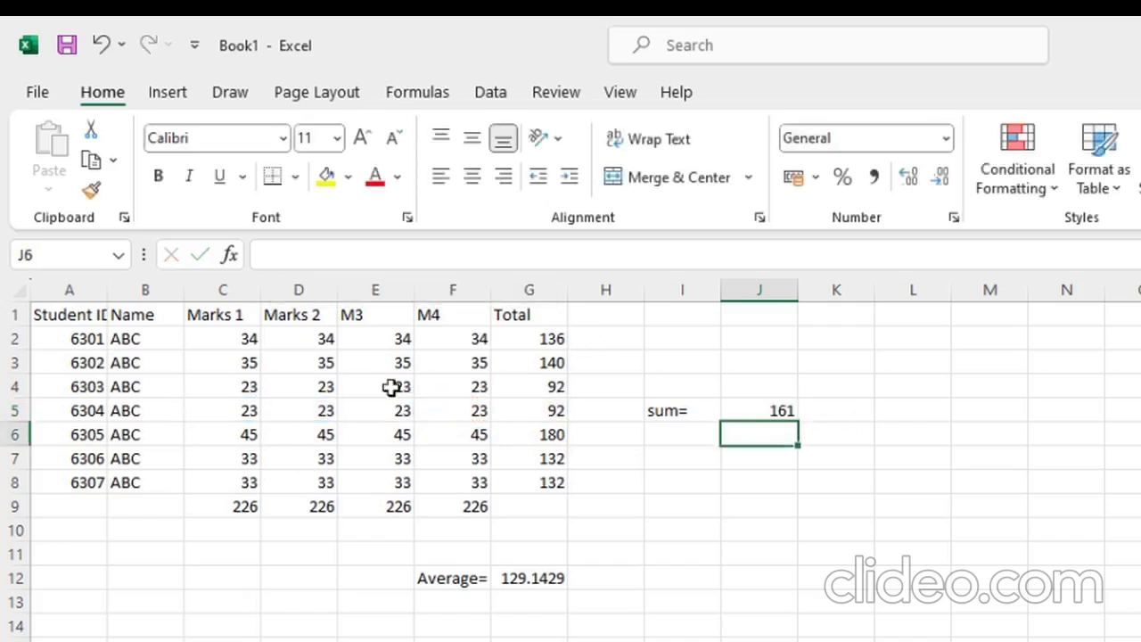
pyautogui.click(768, 403)
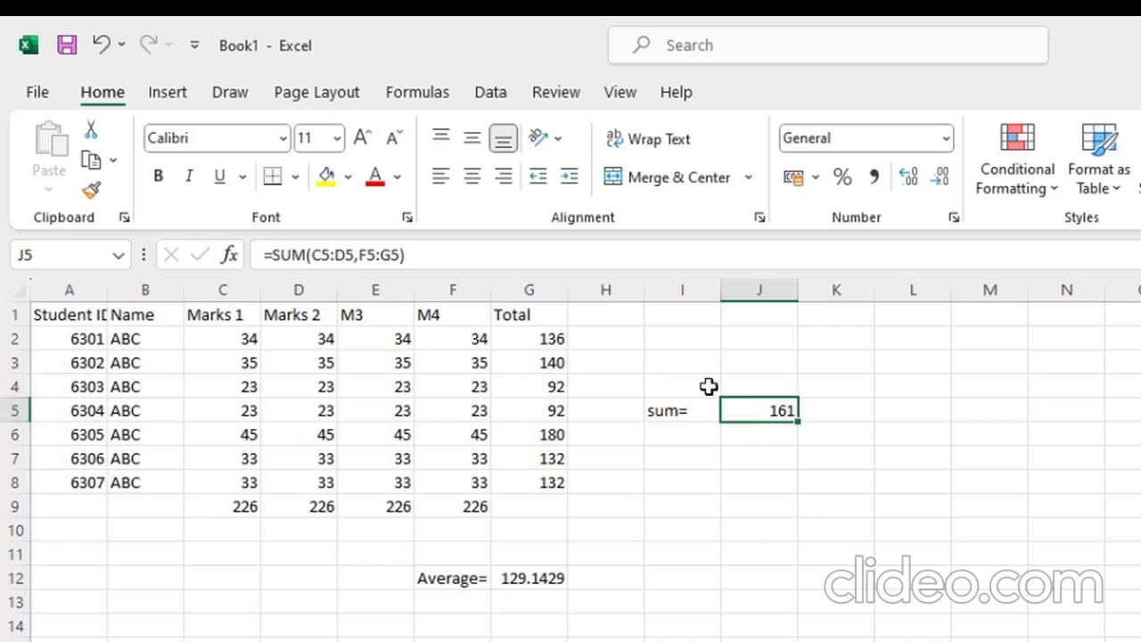
pyautogui.click(570, 579)
pyautogui.click(359, 504)
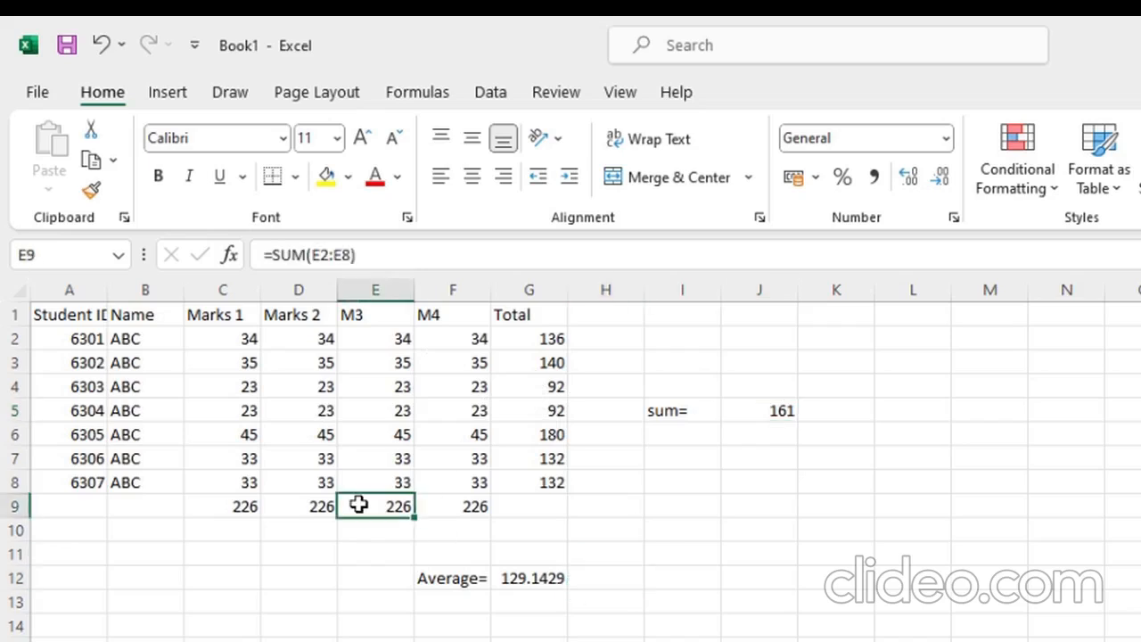
pyautogui.click(289, 441)
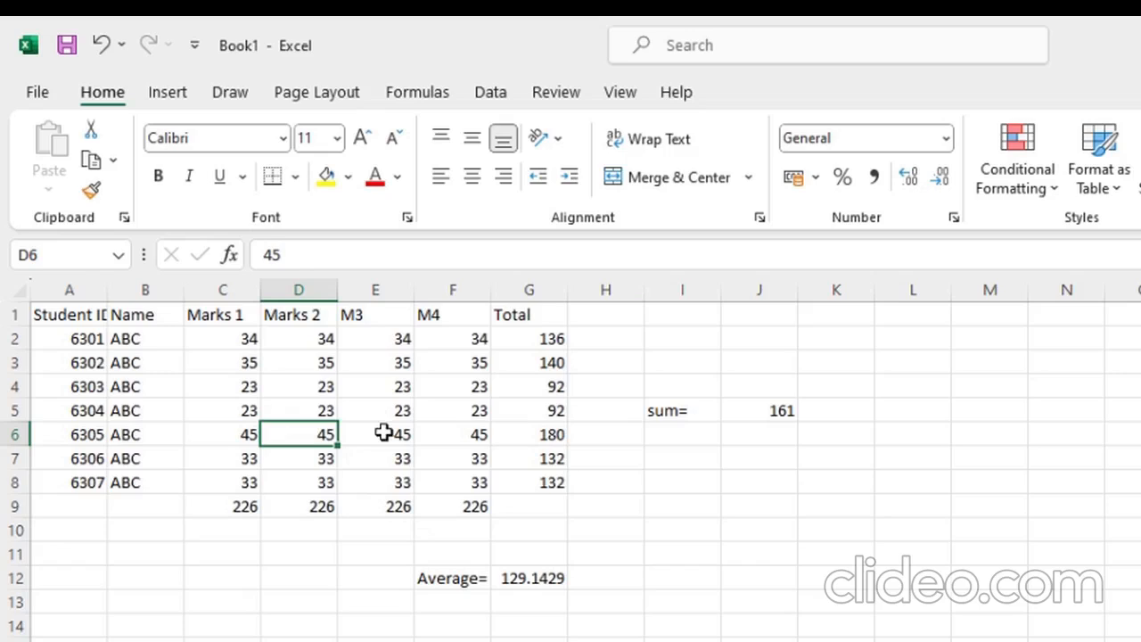
pyautogui.click(215, 348)
# Enter =SUM(C2,E7,C7,F2) in cell J7 to add four separate marks from the table.
pyautogui.click(760, 453)
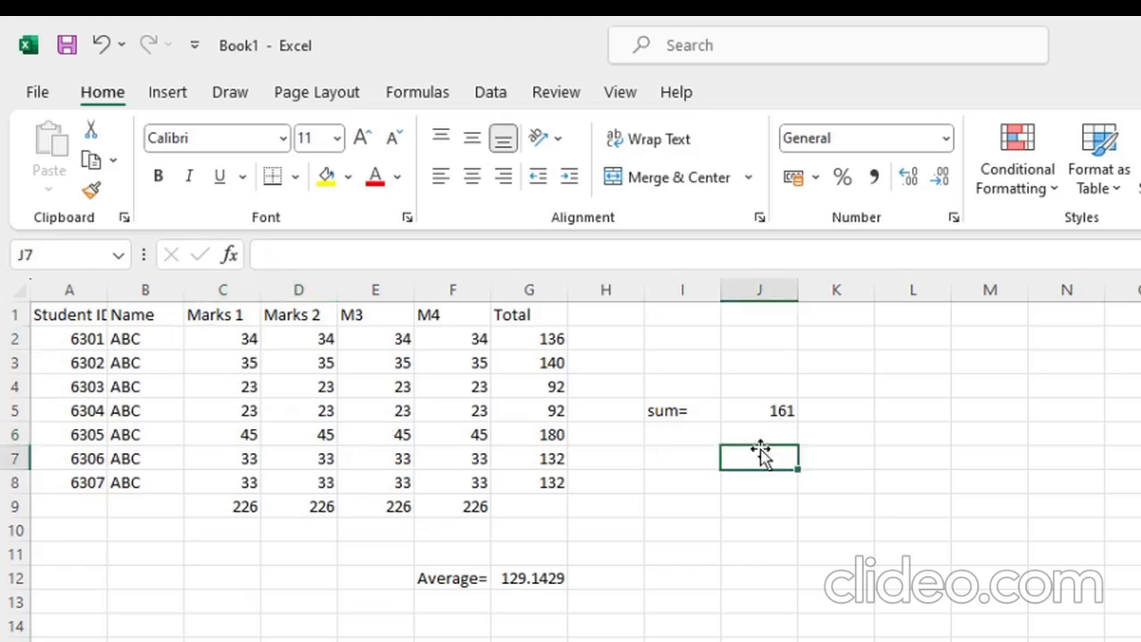
pyautogui.click(349, 257)
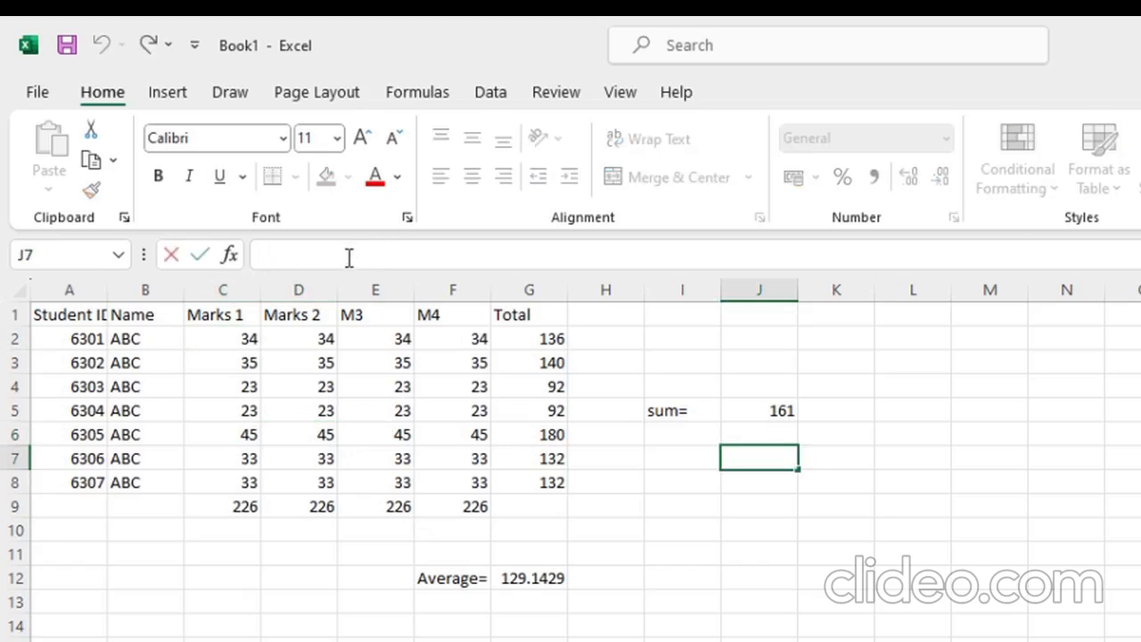
pyautogui.write('=')
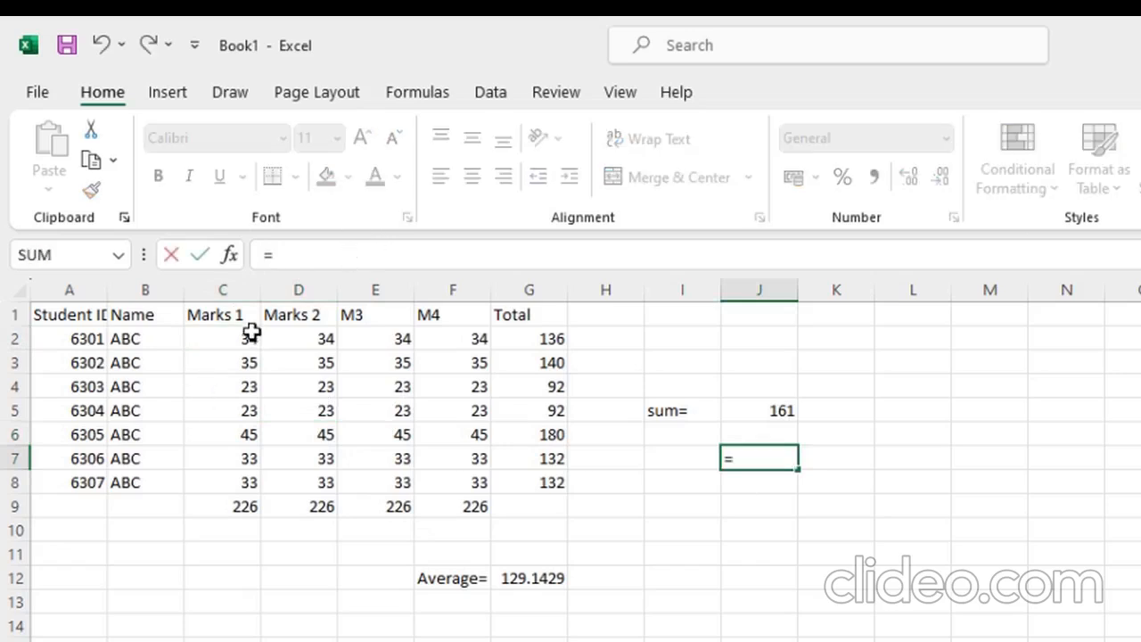
pyautogui.click(252, 337)
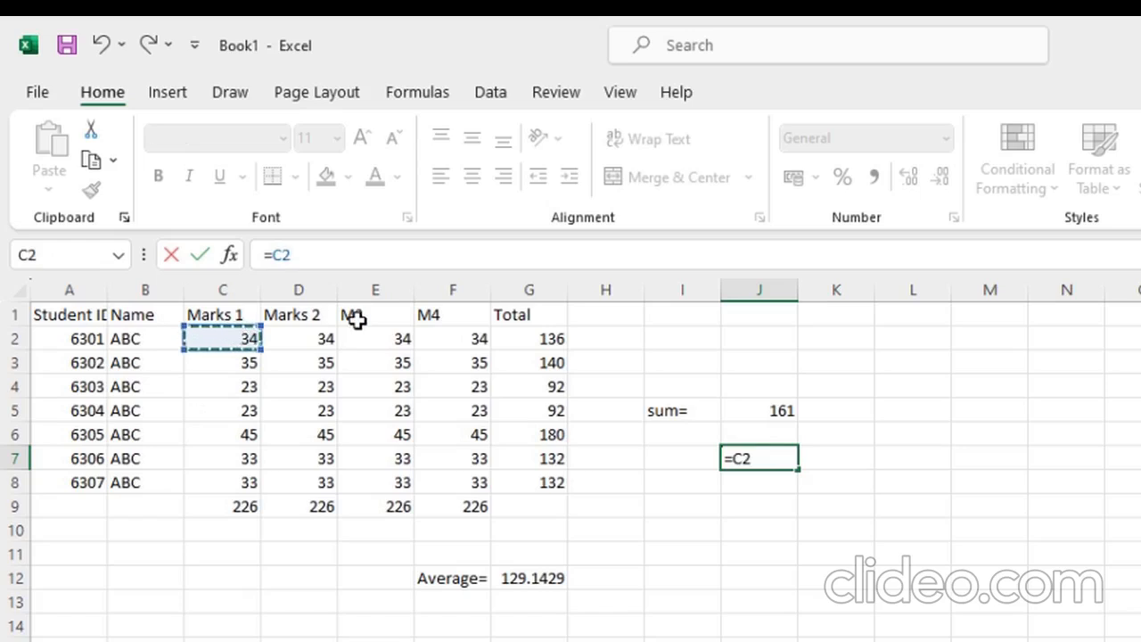
pyautogui.press('BackSpace')
pyautogui.press('BackSpace')
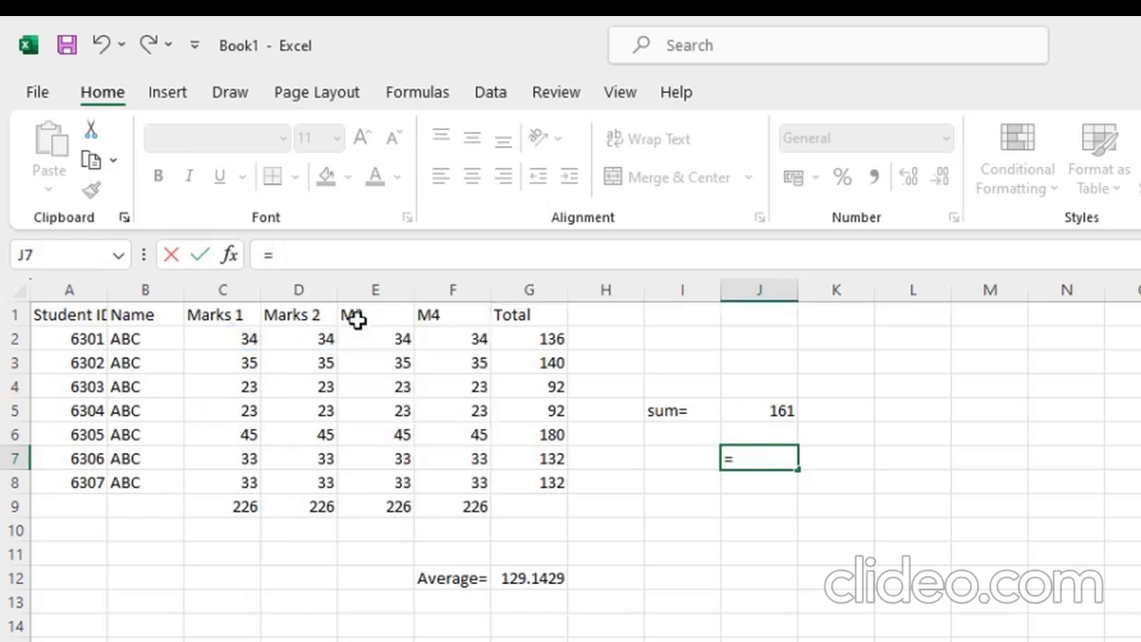
pyautogui.write('SUM')
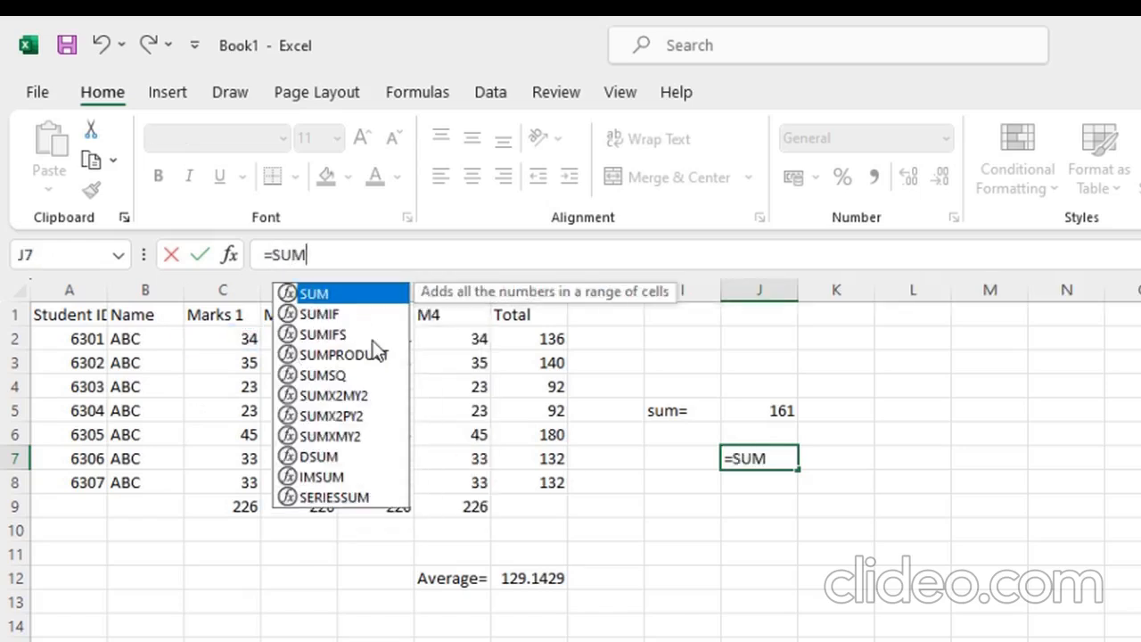
pyautogui.write('(')
pyautogui.click(250, 340)
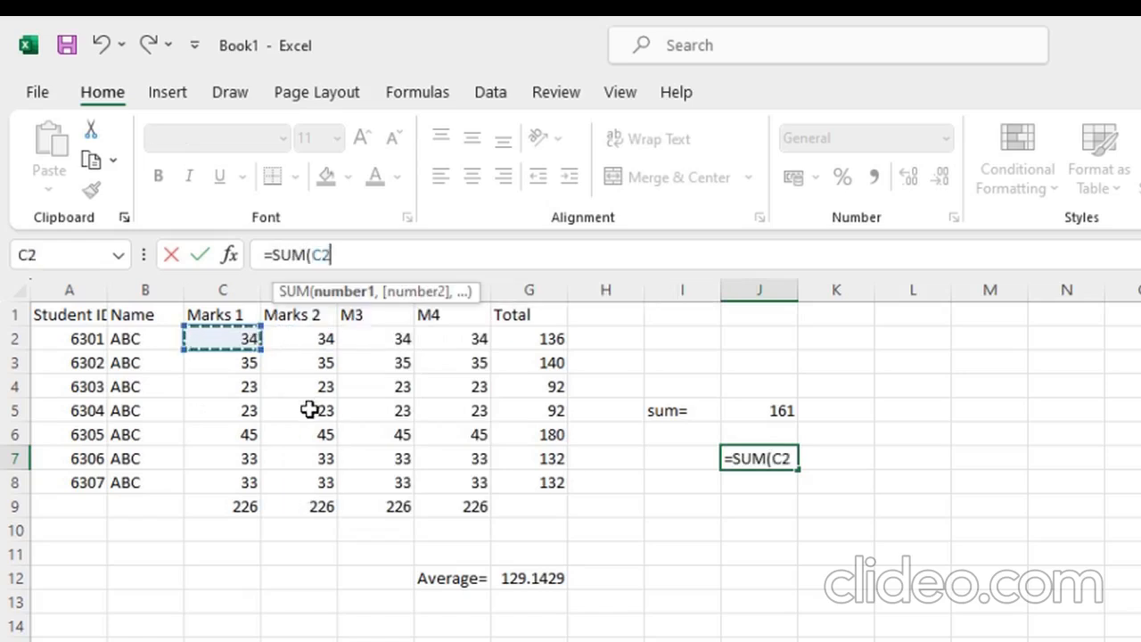
pyautogui.write(',')
pyautogui.click(378, 459)
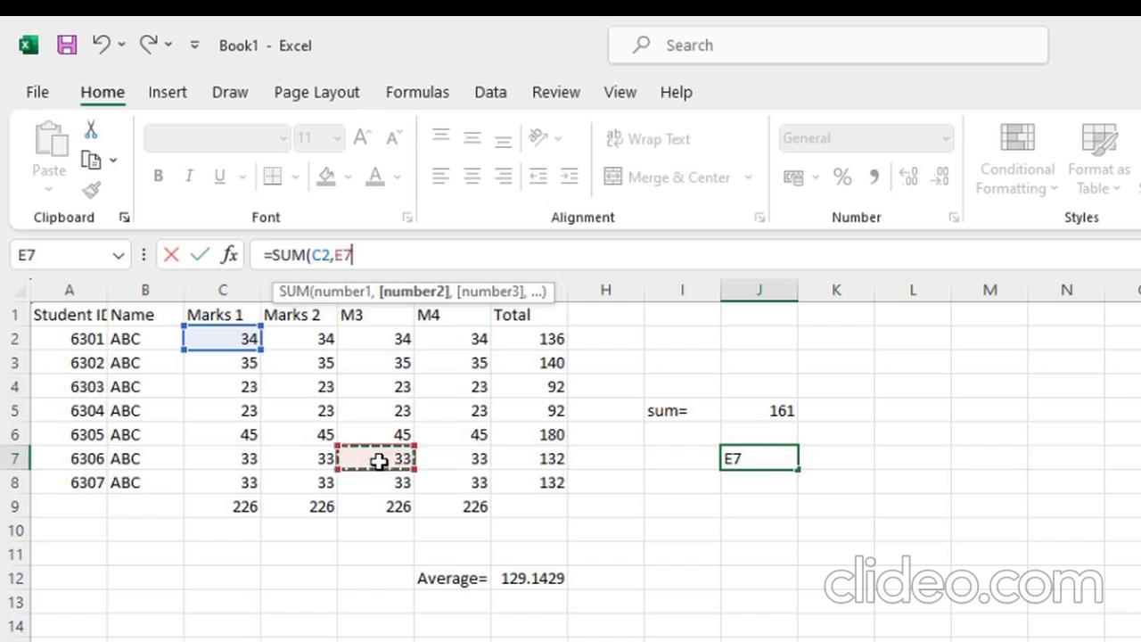
pyautogui.write(',')
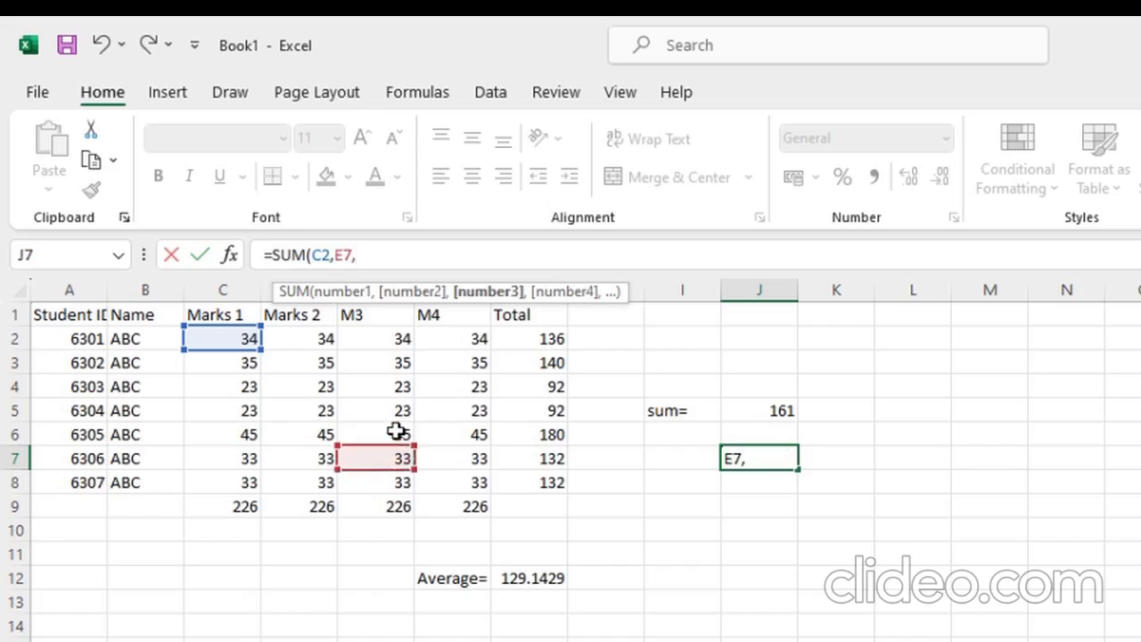
pyautogui.click(244, 467)
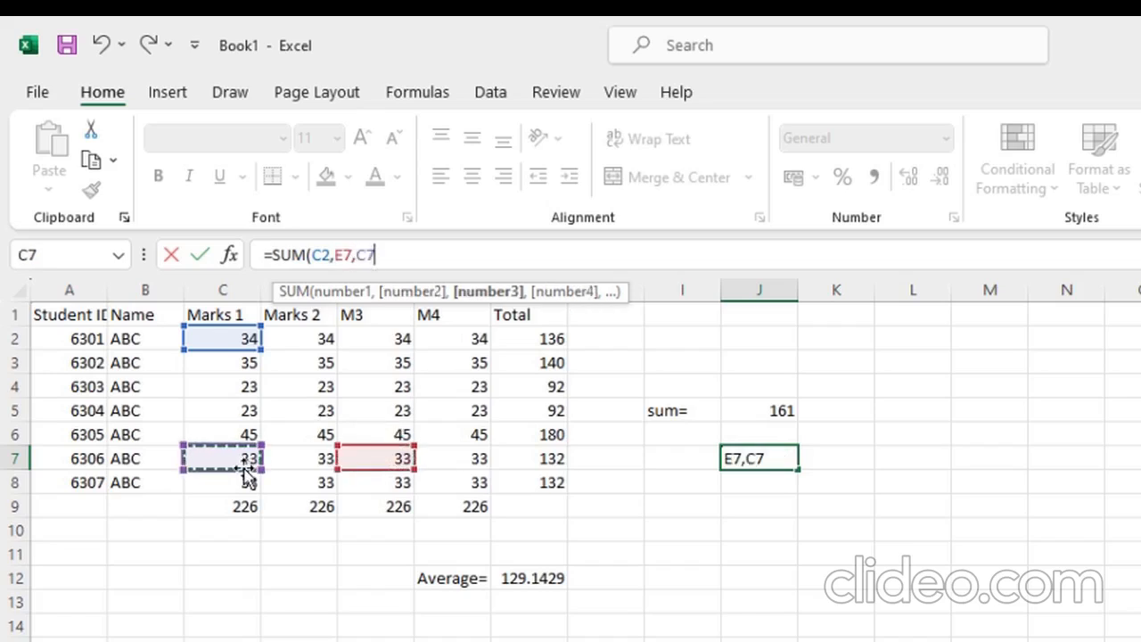
pyautogui.write(',')
pyautogui.click(477, 346)
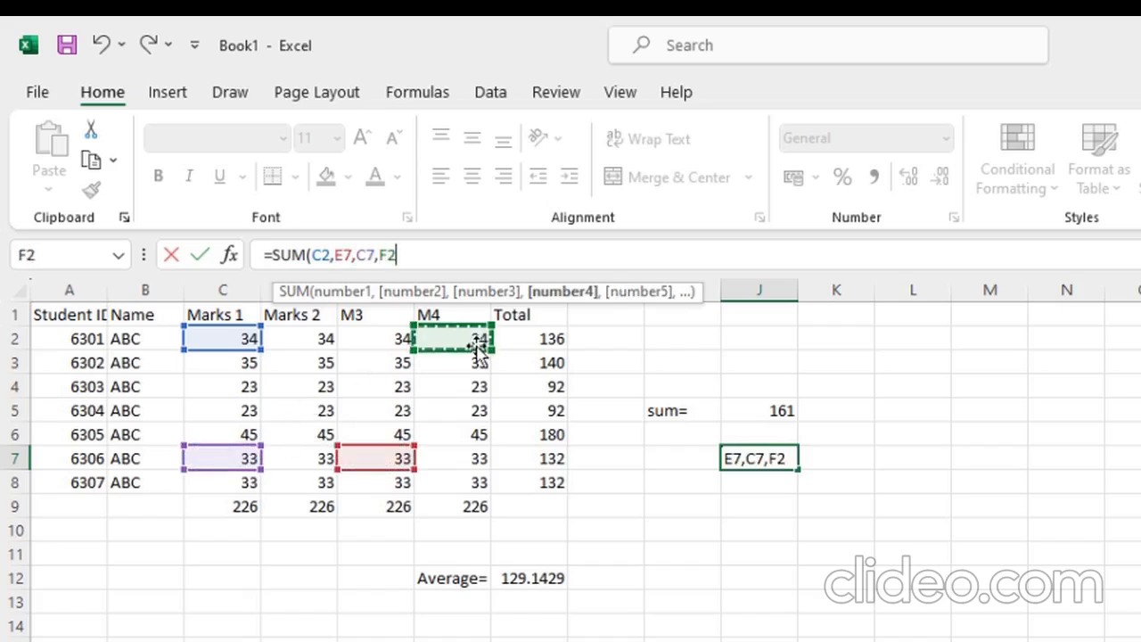
pyautogui.write(')')
pyautogui.press('Return')
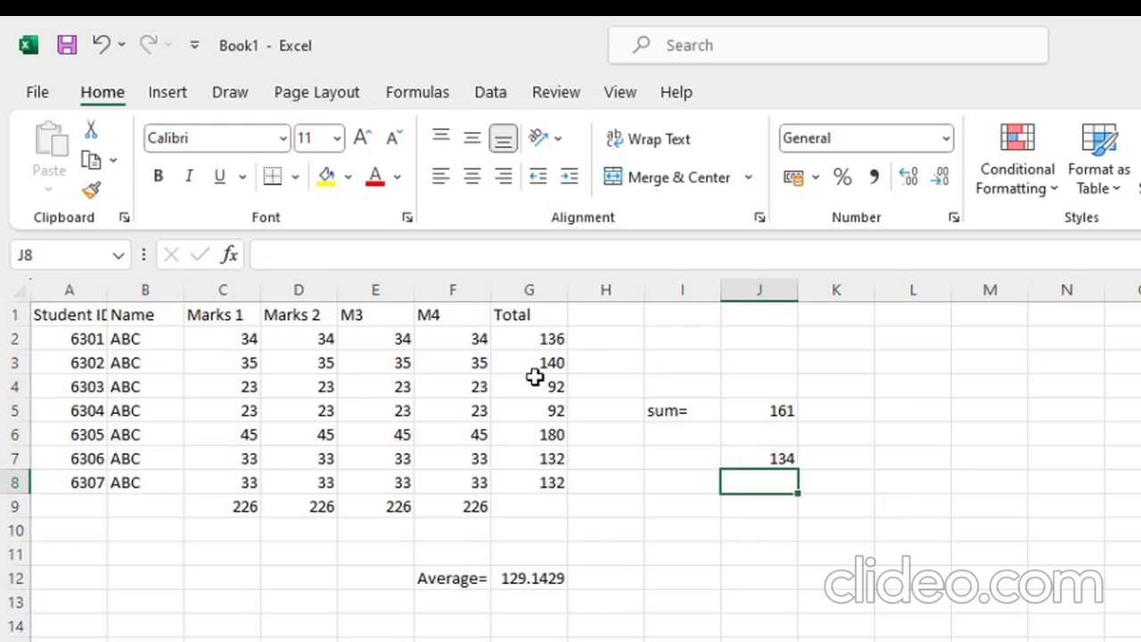
# Enter the note Average=sum/total in cell O8, away from the marks table.
pyautogui.click(765, 412)
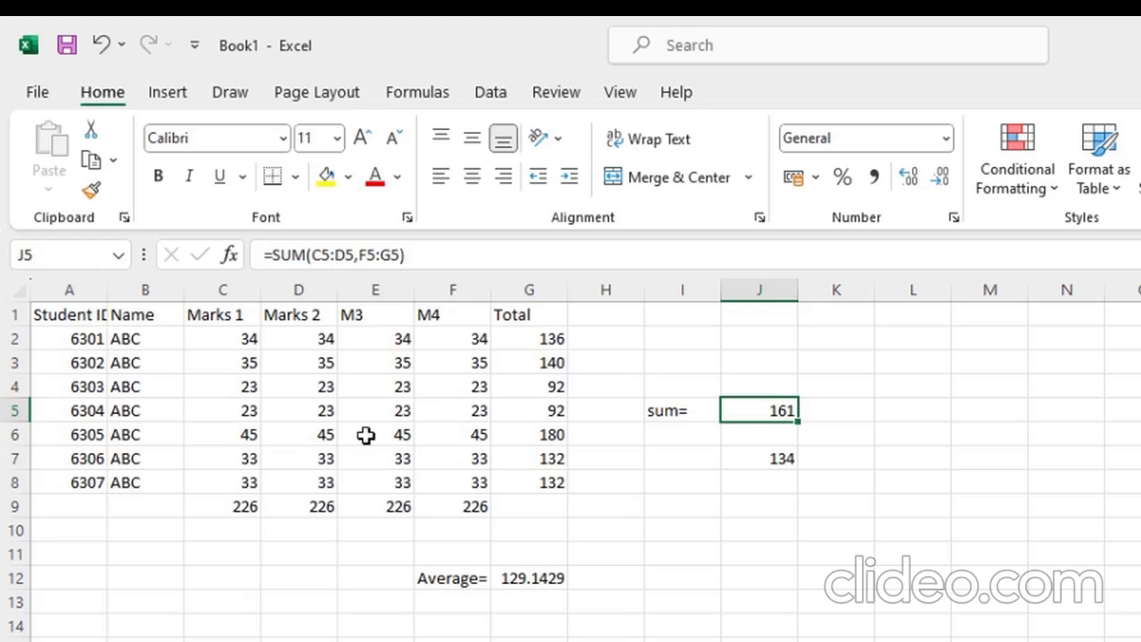
pyautogui.click(522, 573)
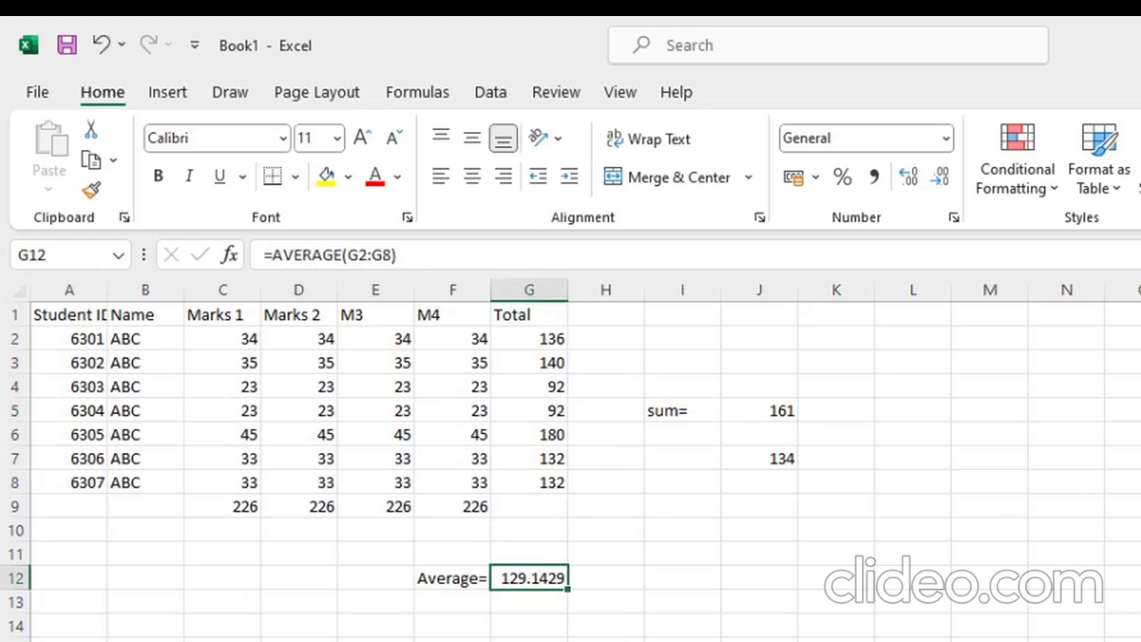
pyautogui.click(1119, 481)
pyautogui.write('Av')
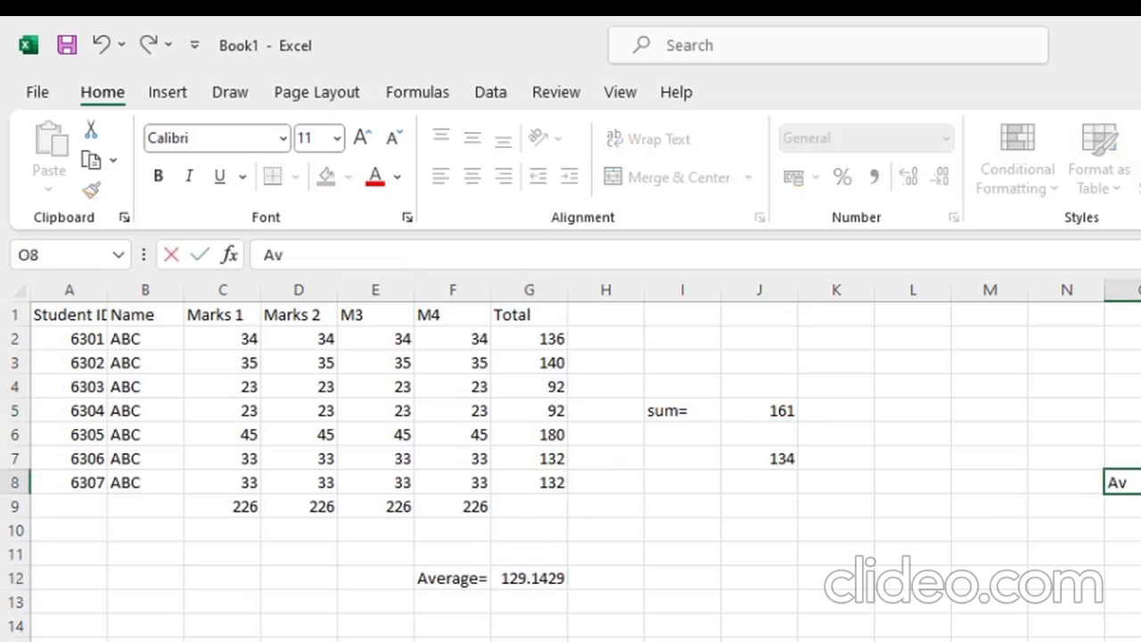
pyautogui.write('erage=sum/total')
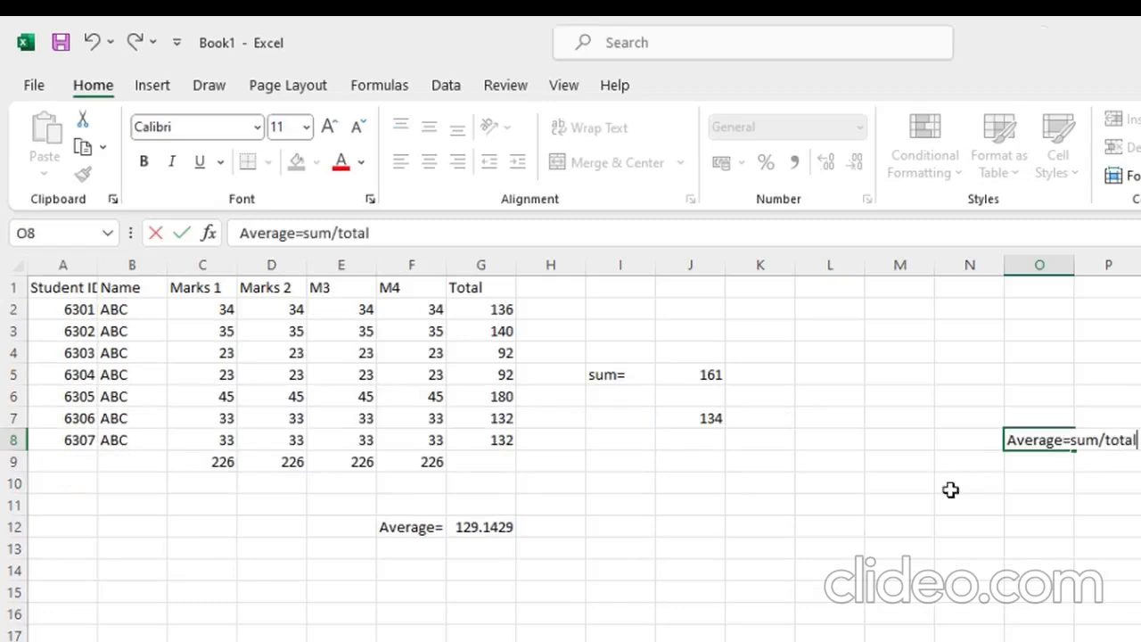
pyautogui.click(851, 499)
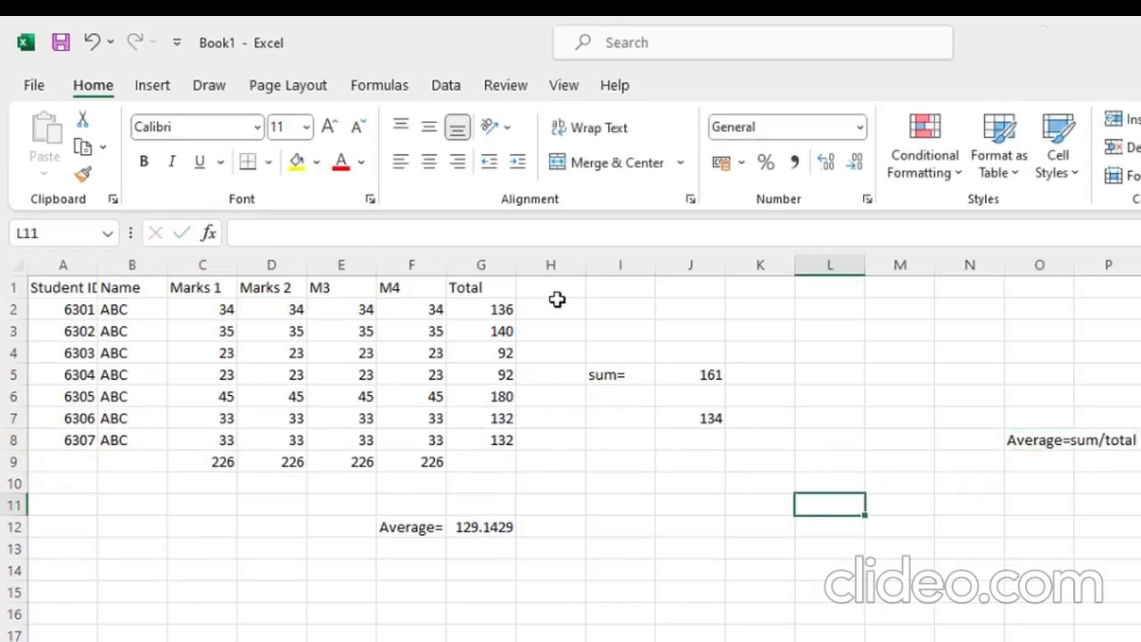
# Enter =SUM(G2:G8)/7 in cell G13 to work out the average of the students' totals without the AVERAGE function.
pyautogui.click(504, 308)
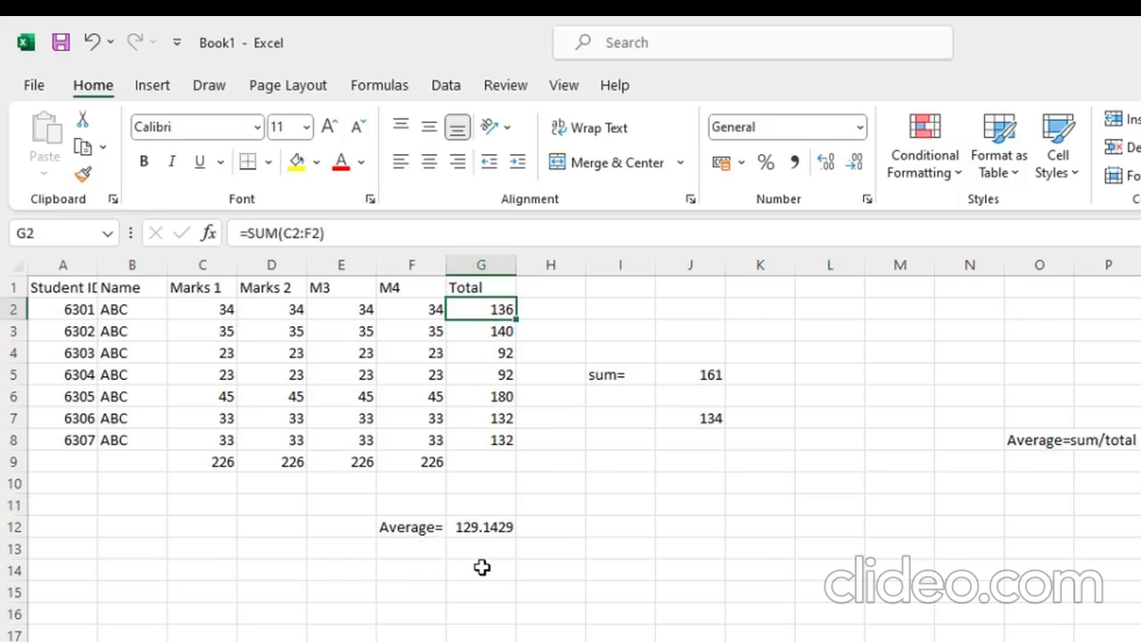
pyautogui.click(488, 549)
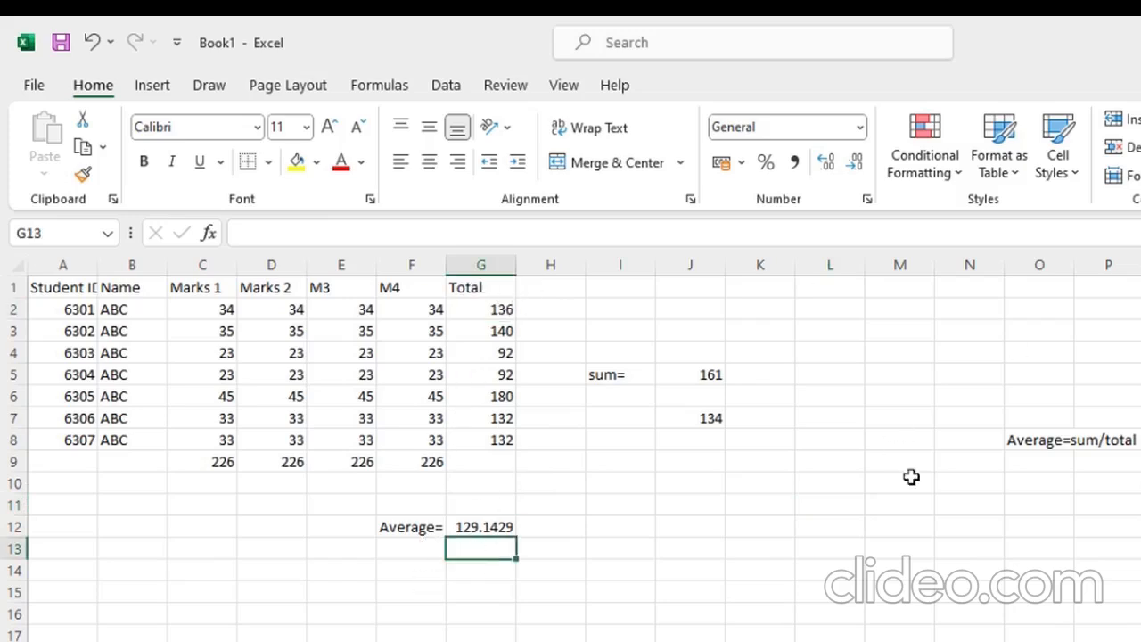
pyautogui.click(310, 235)
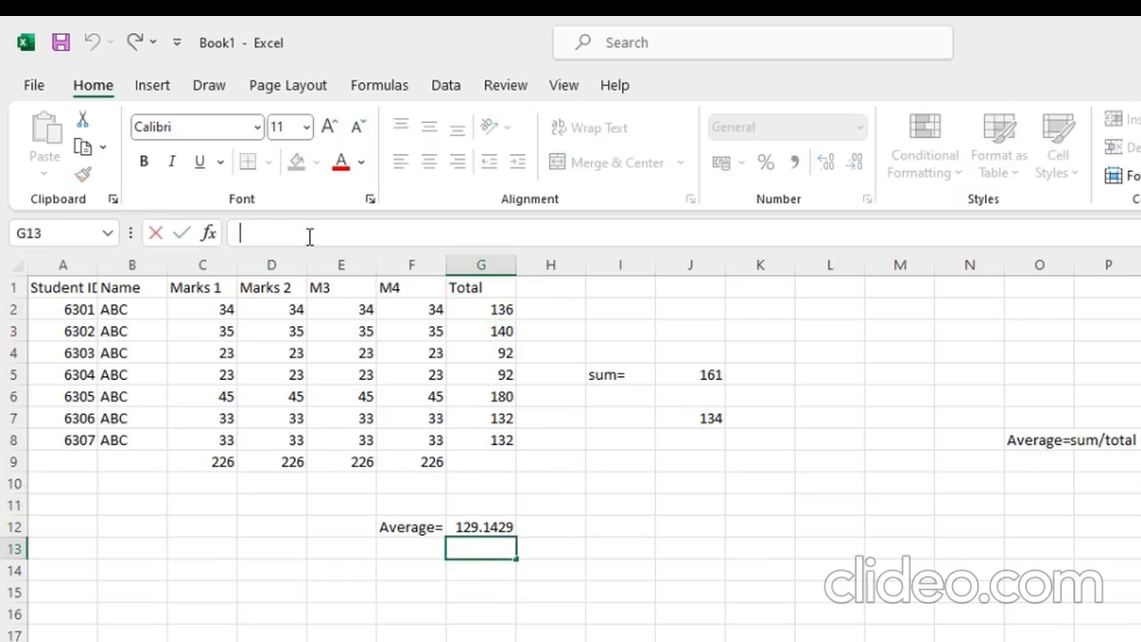
pyautogui.write('=')
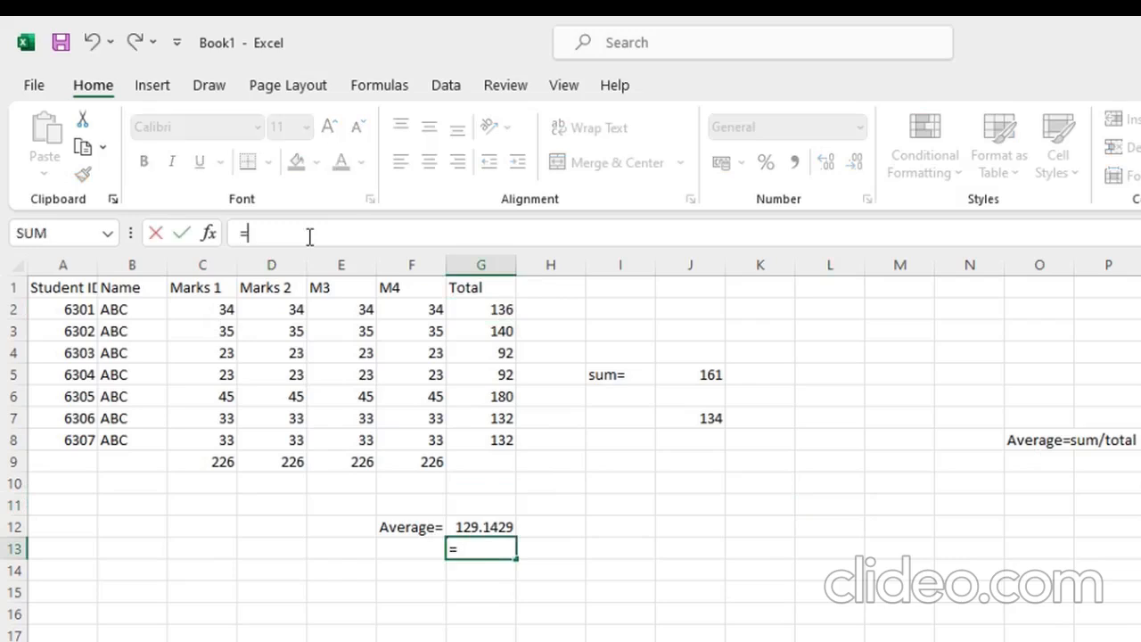
pyautogui.write('SUM')
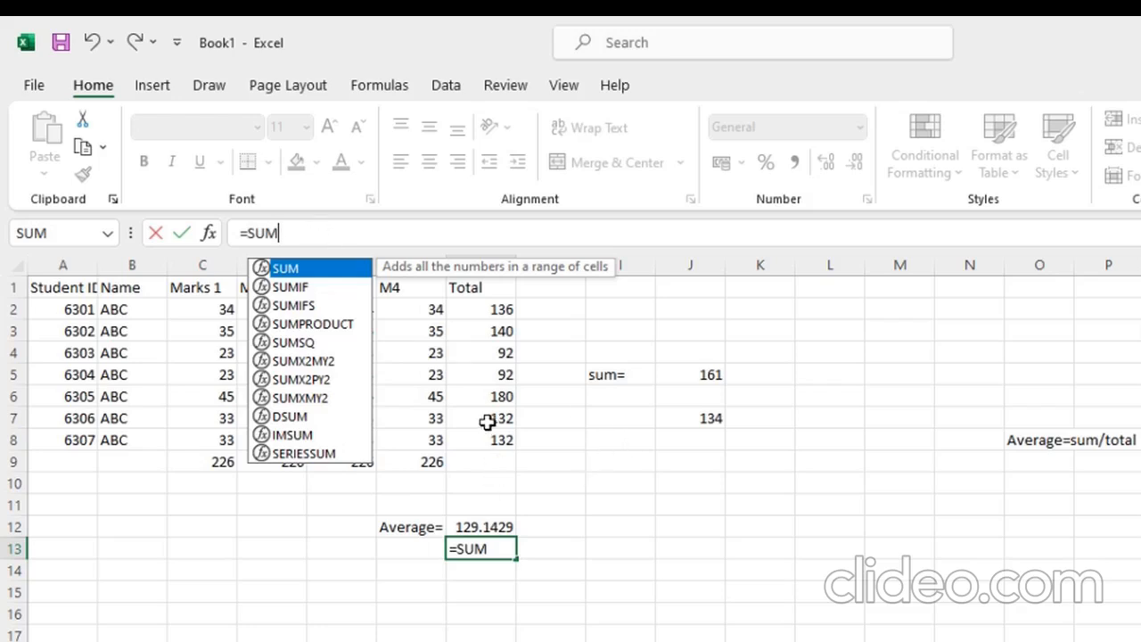
pyautogui.write('(')
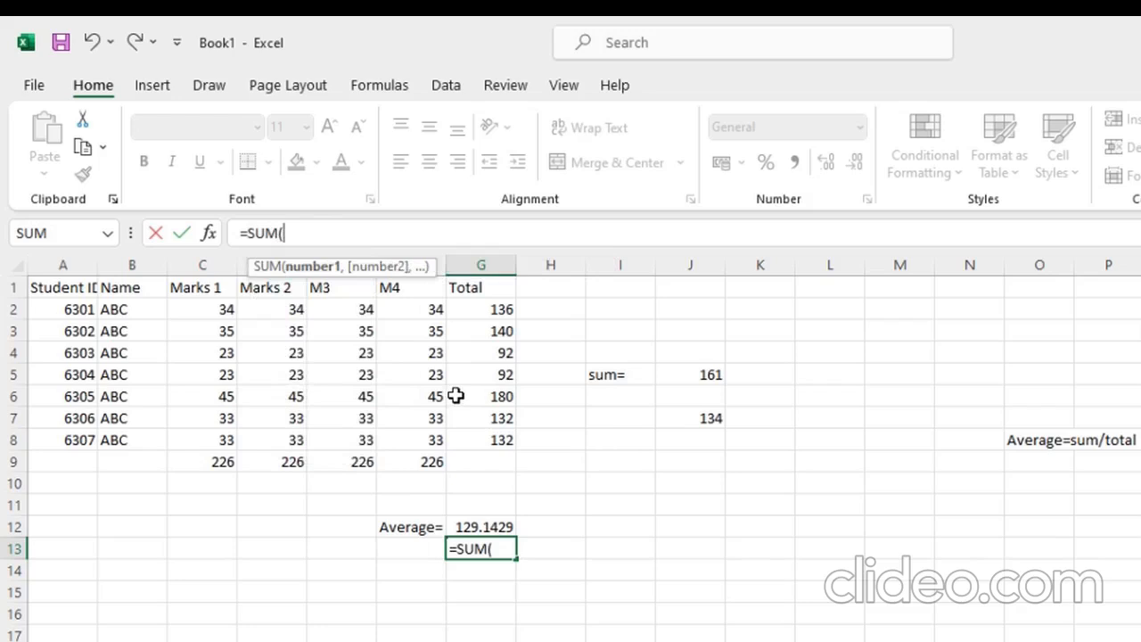
pyautogui.moveTo(497, 308); pyautogui.dragTo(508, 437)
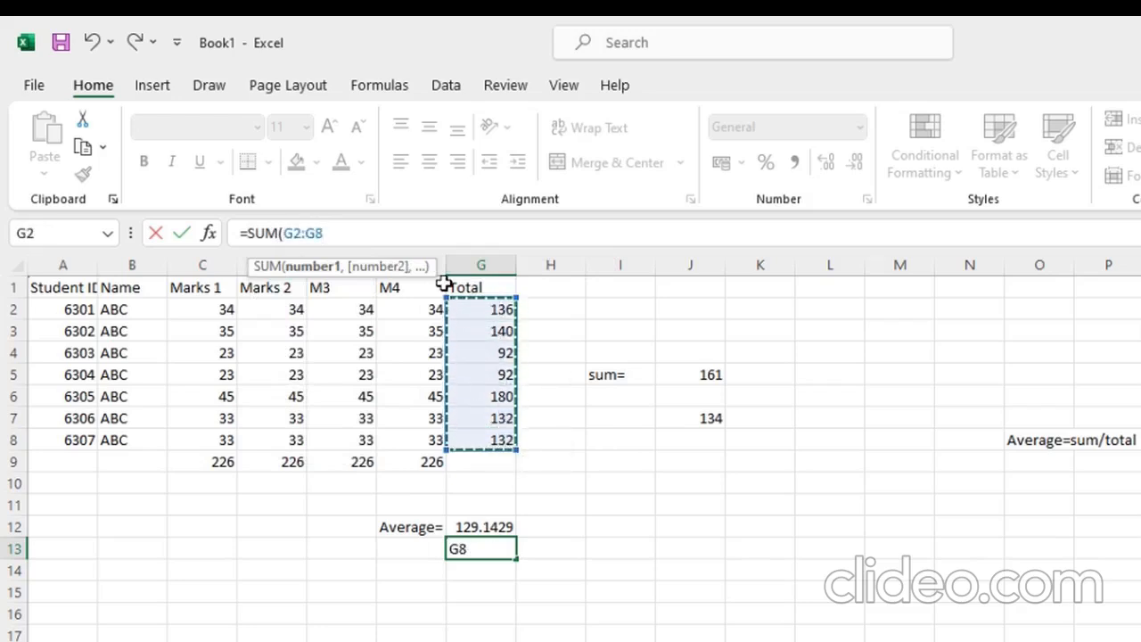
pyautogui.write('(')
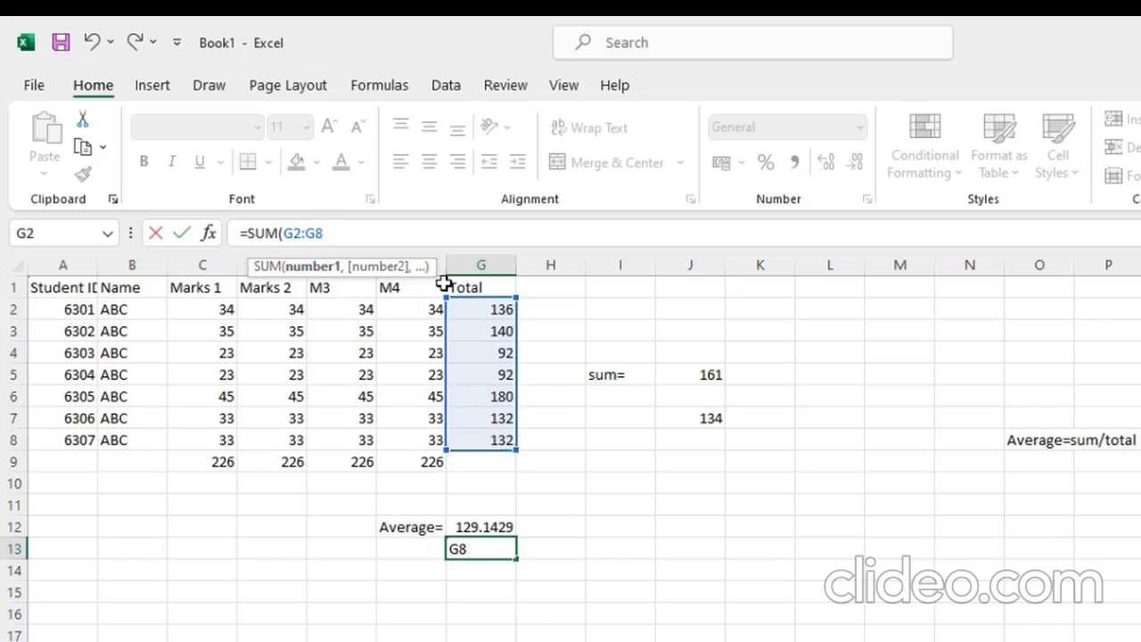
pyautogui.write(')')
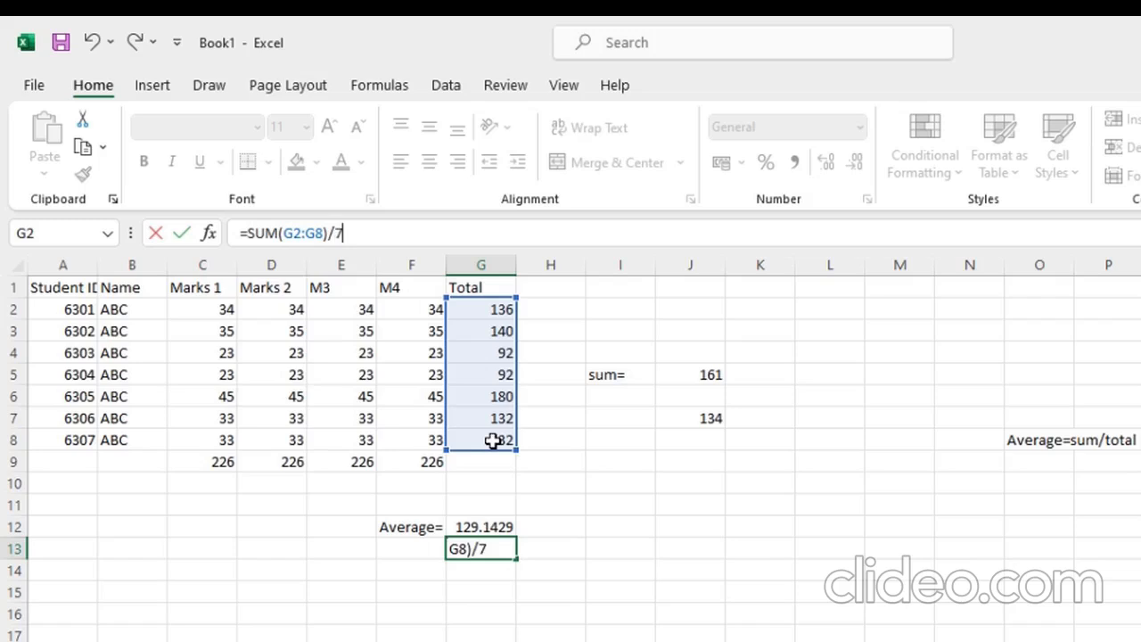
pyautogui.write('/7')
pyautogui.press('Return')
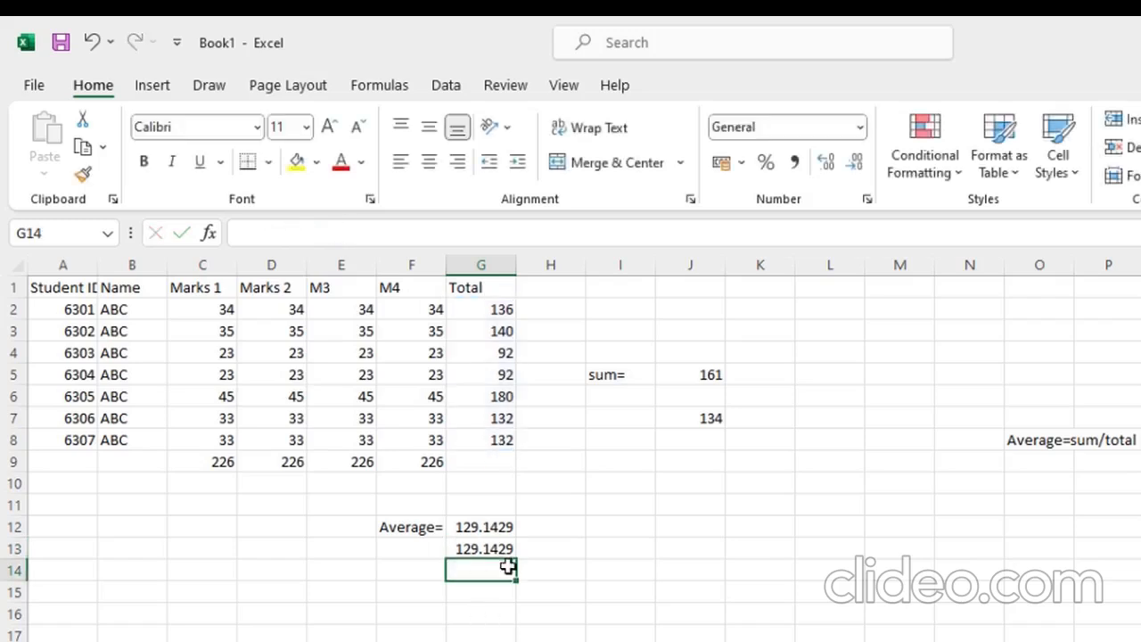
# Compare the formulas behind the two averages in cells G12 and G13.
pyautogui.click(503, 548)
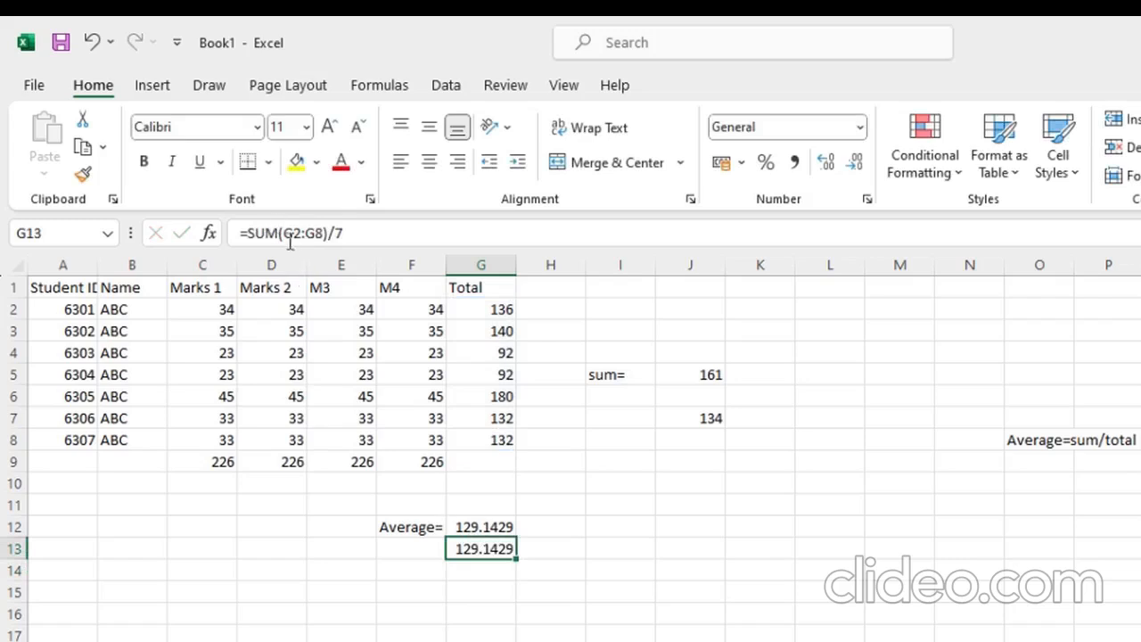
pyautogui.click(472, 527)
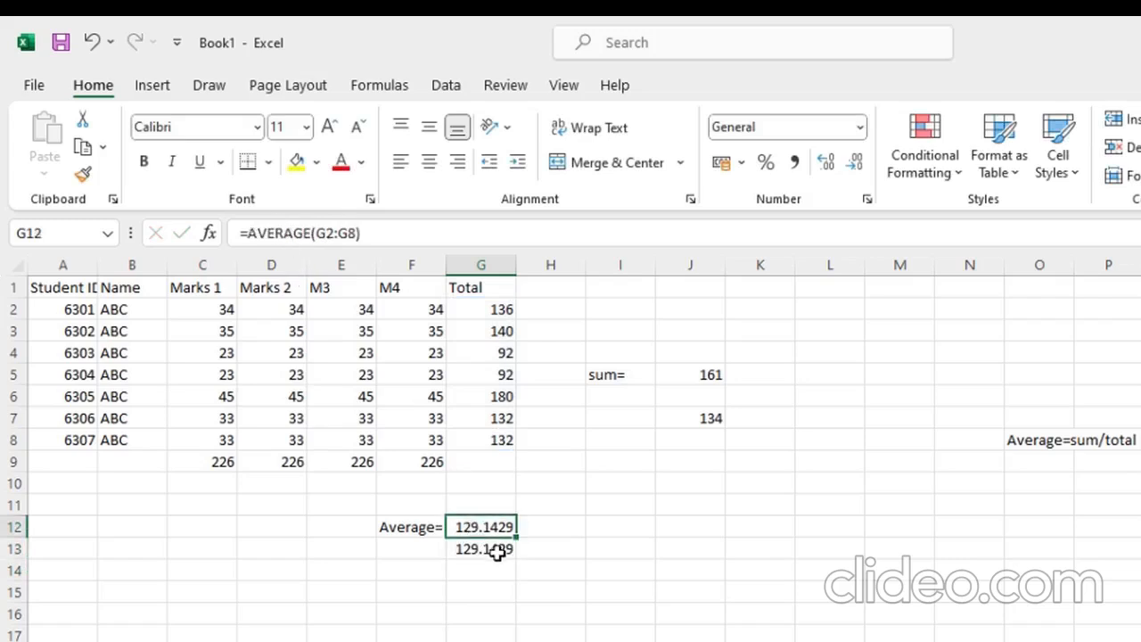
pyautogui.click(497, 550)
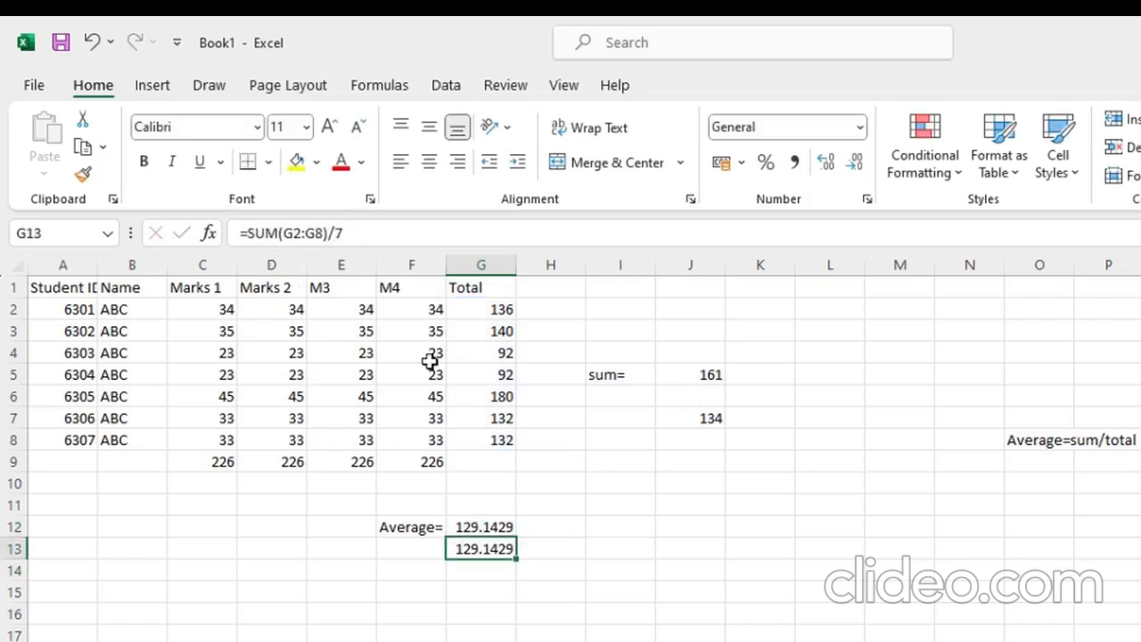
pyautogui.click(493, 527)
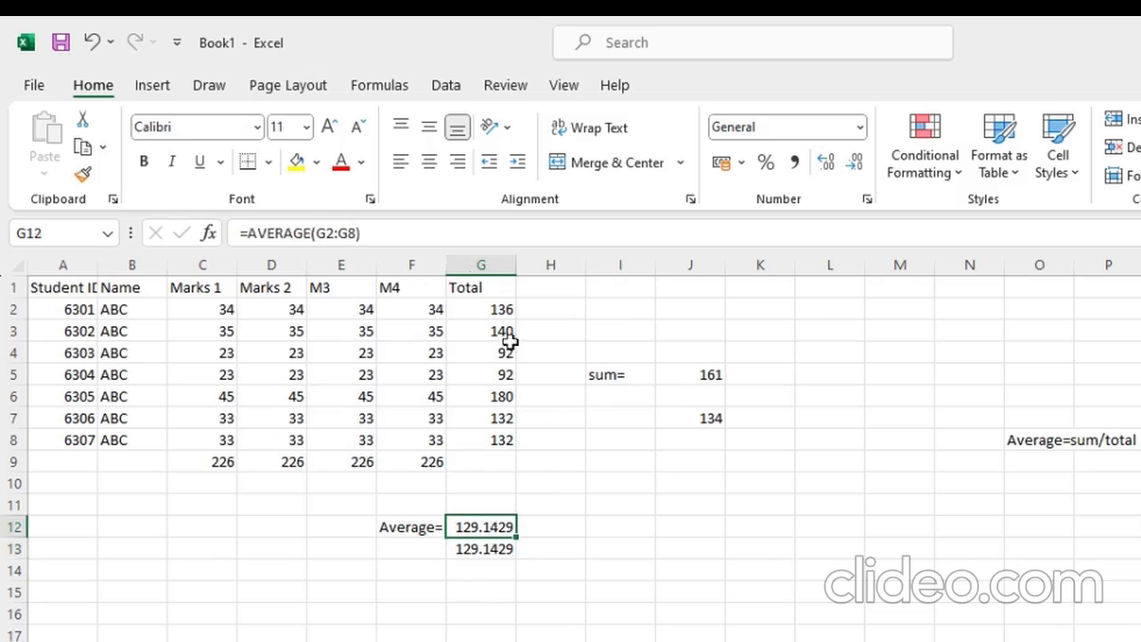